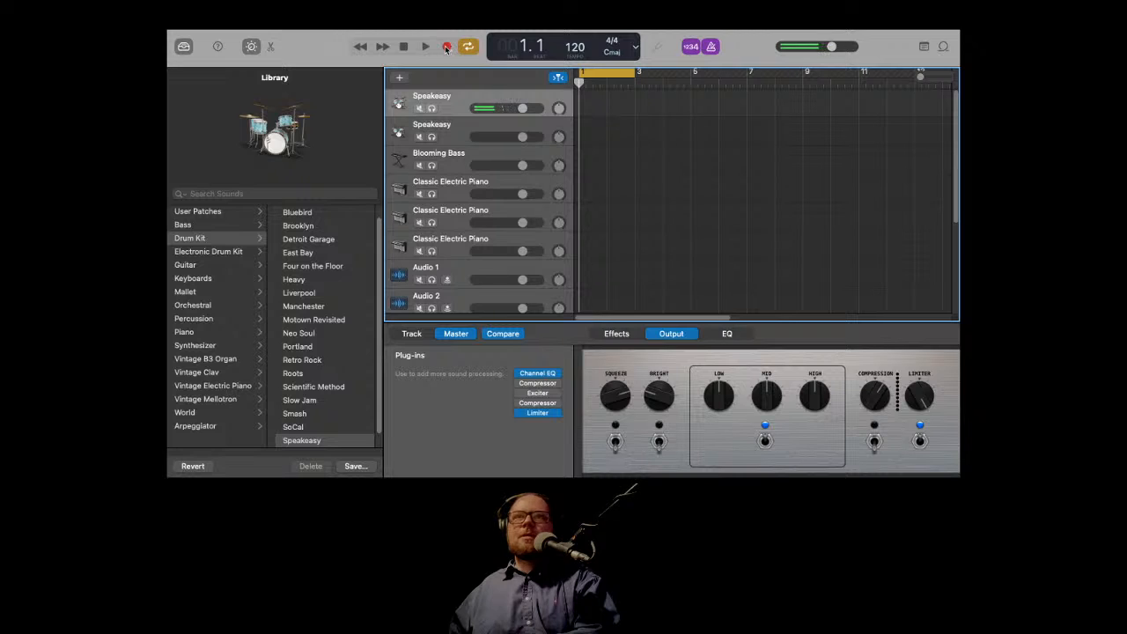
Step: Record a drum take on the first Speakeasy track starting from the beginning of the project
click(447, 46)
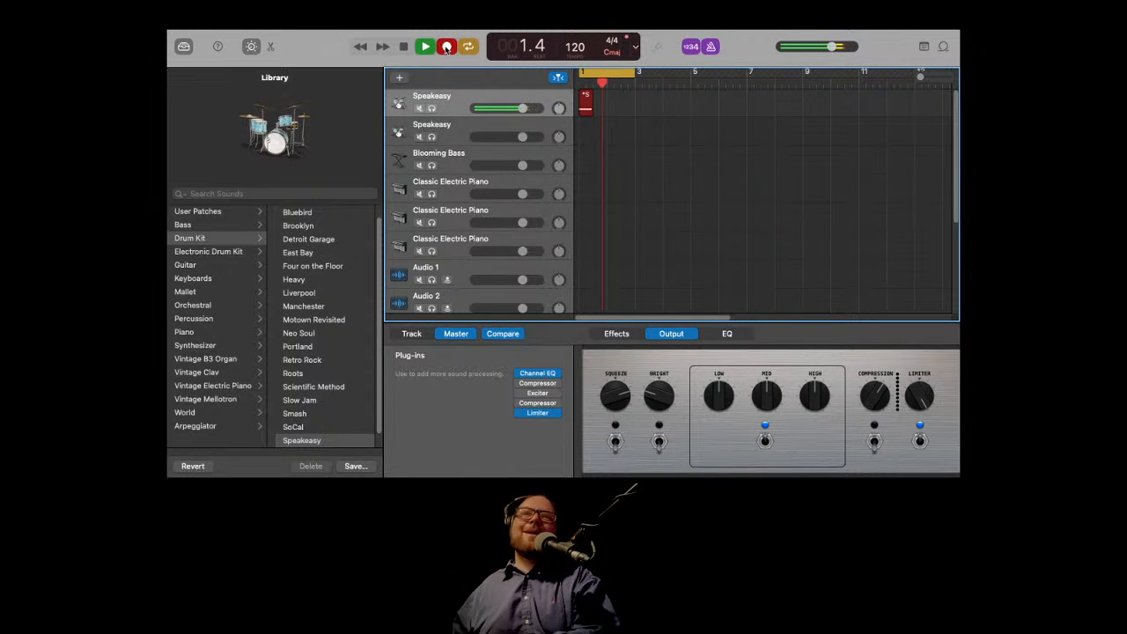
click(408, 47)
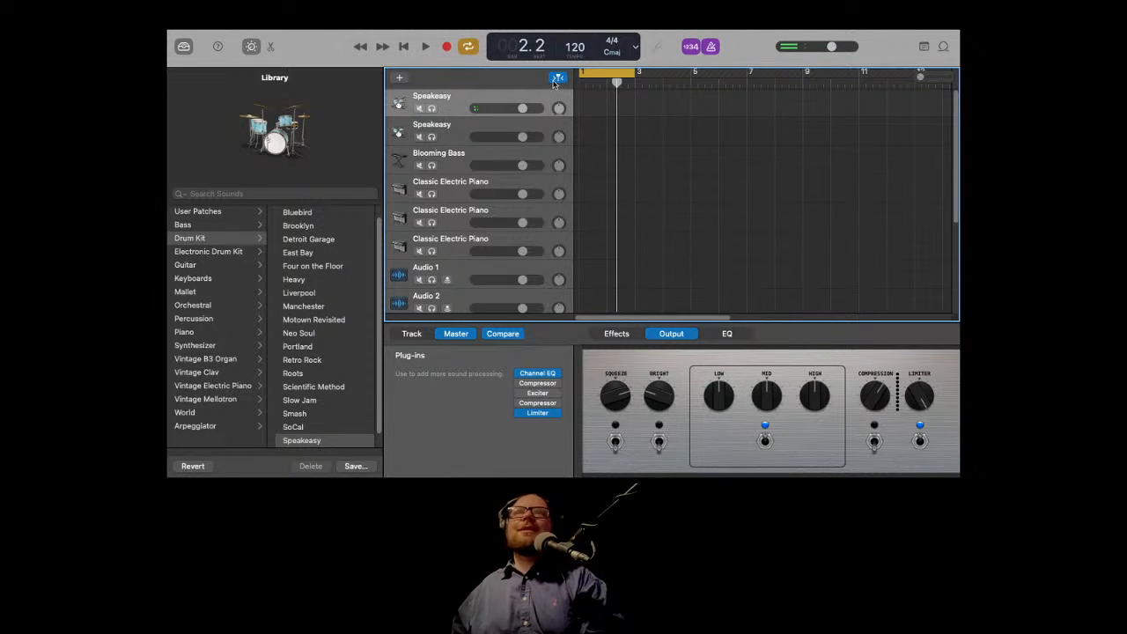
click(404, 49)
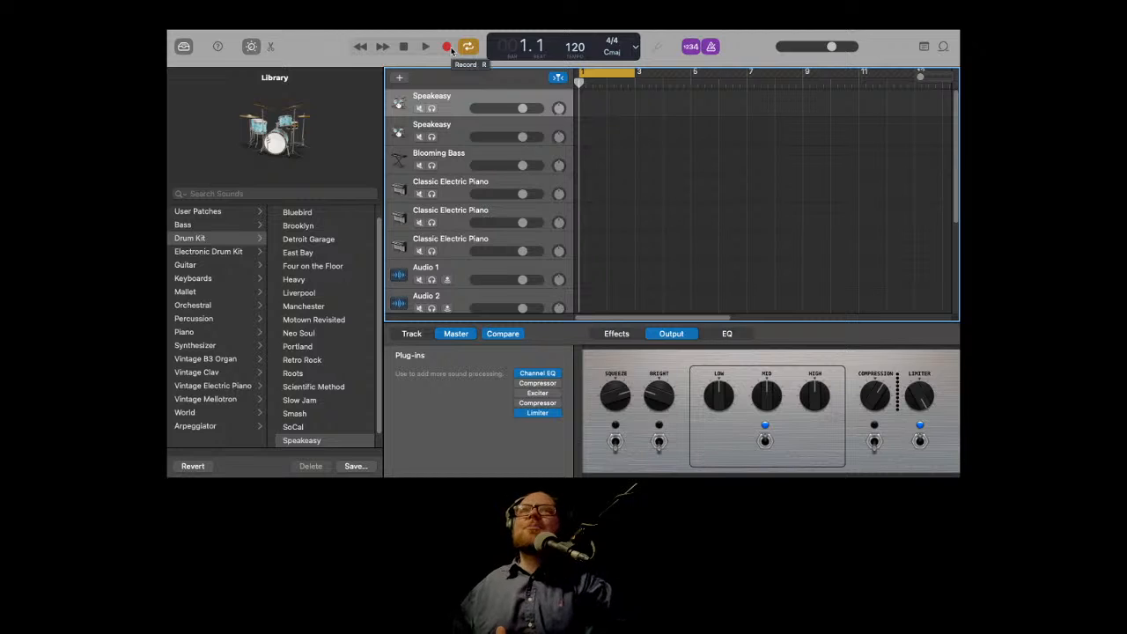
click(446, 48)
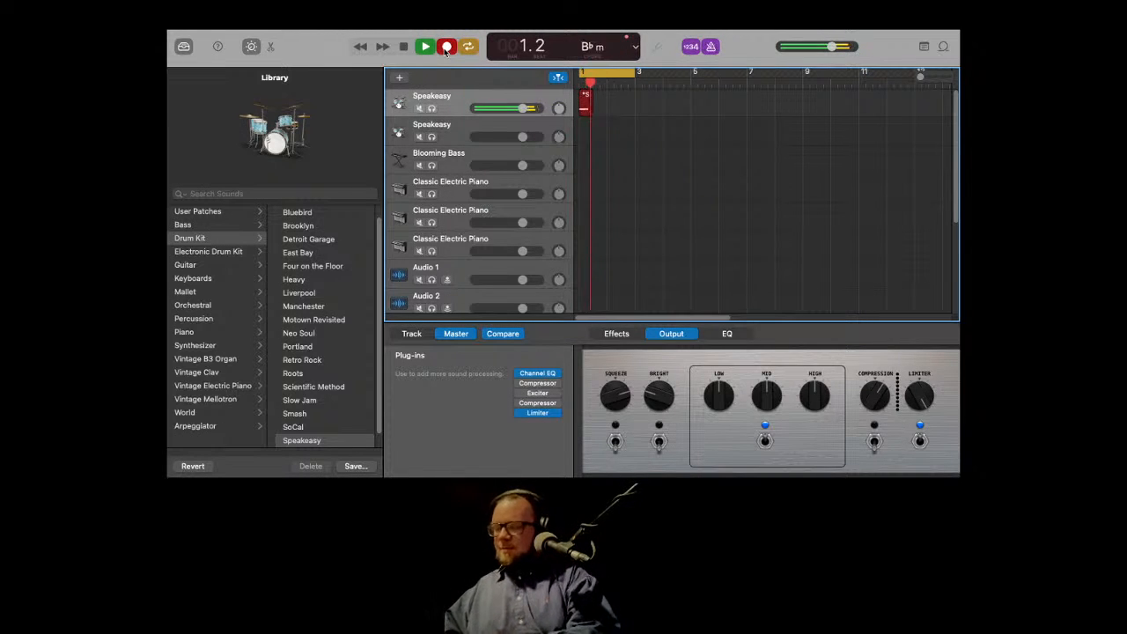
click(446, 48)
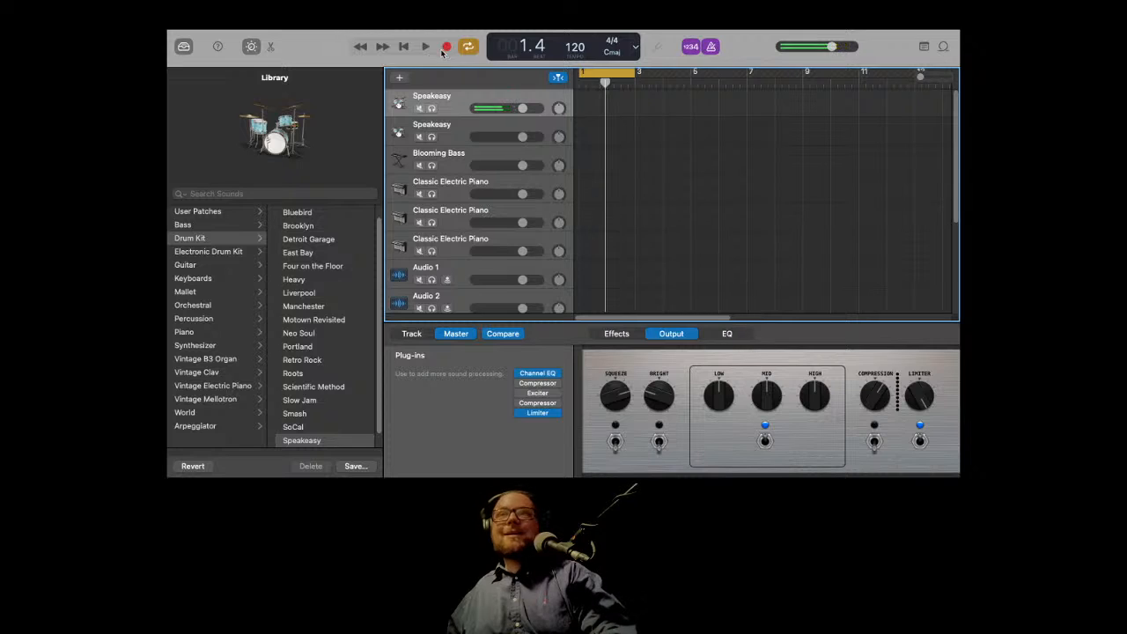
click(405, 47)
click(448, 48)
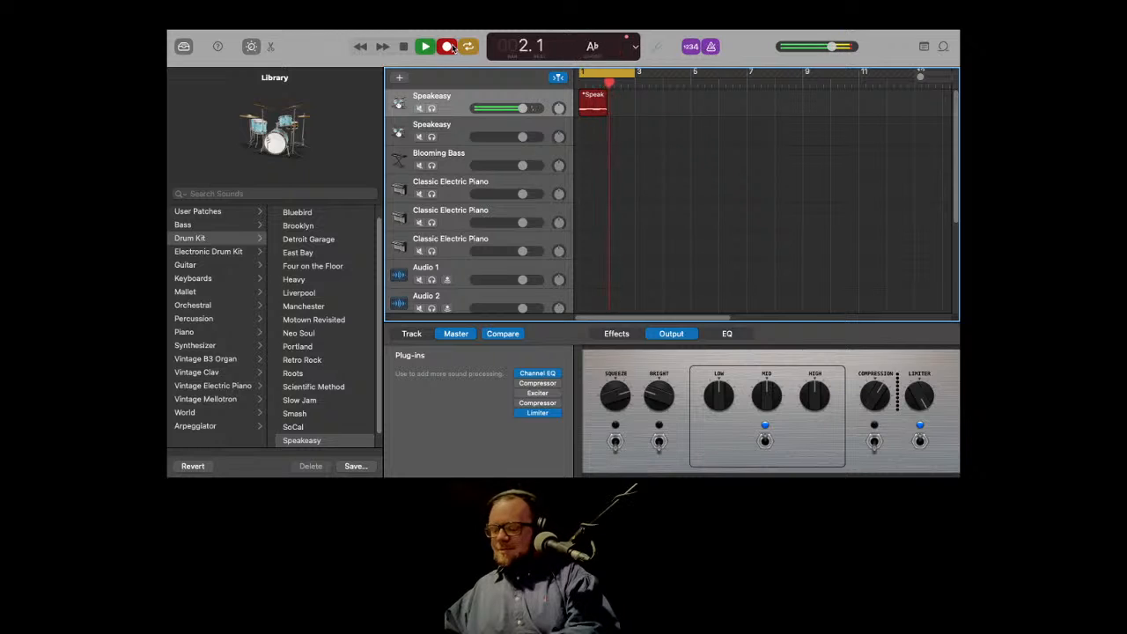
click(449, 48)
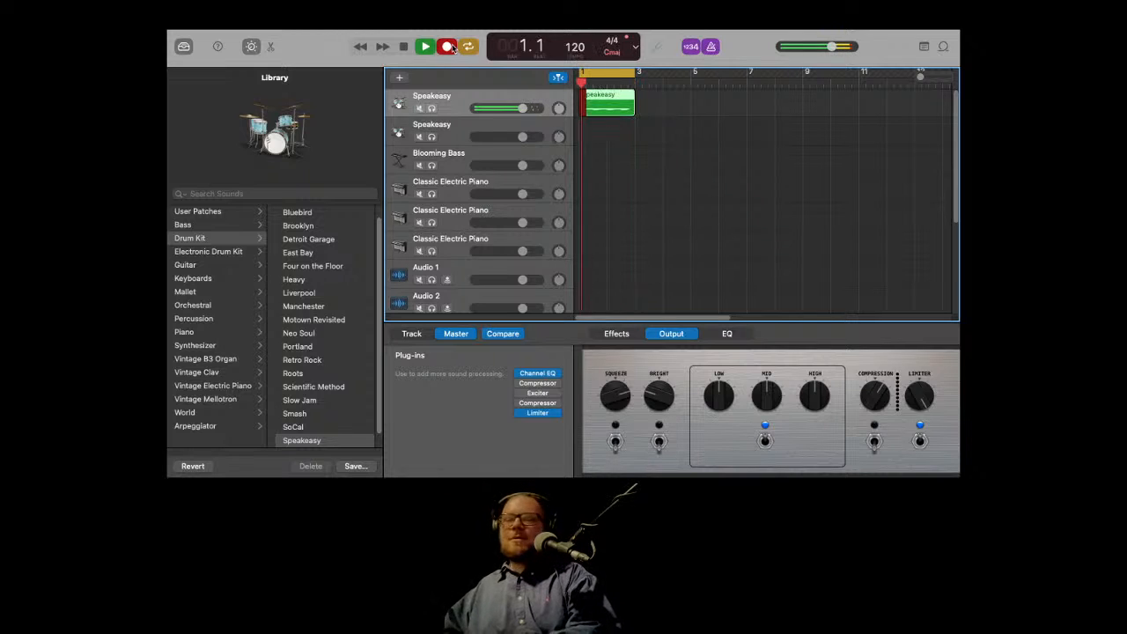
click(401, 46)
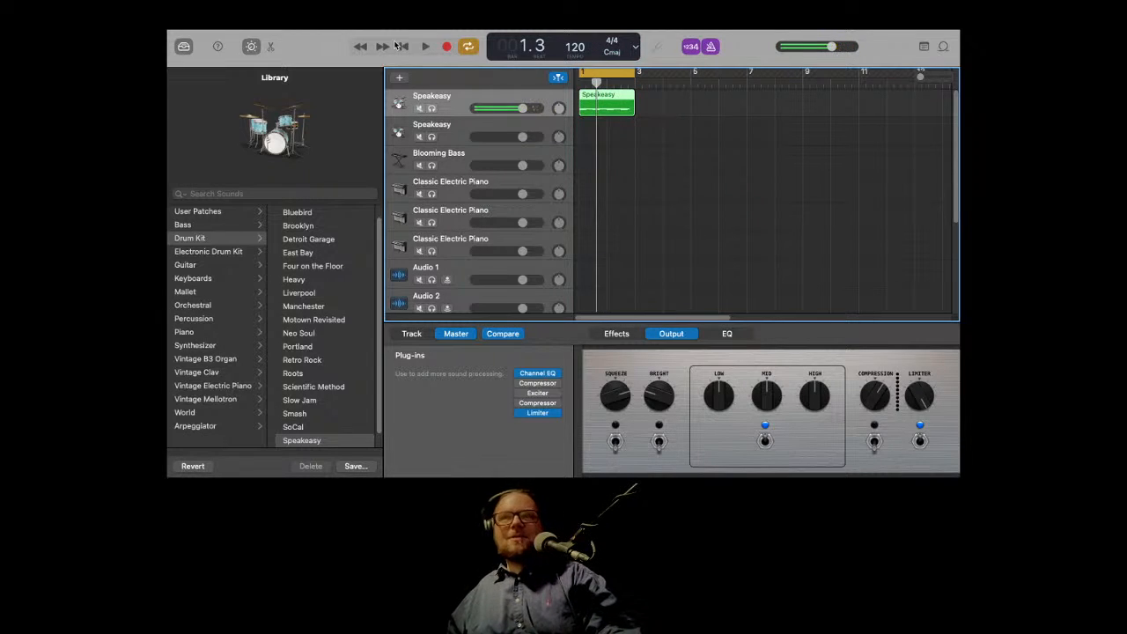
Step: Re-record the drum part on the Speakeasy track from the start and play it back
key(Delete)
click(449, 48)
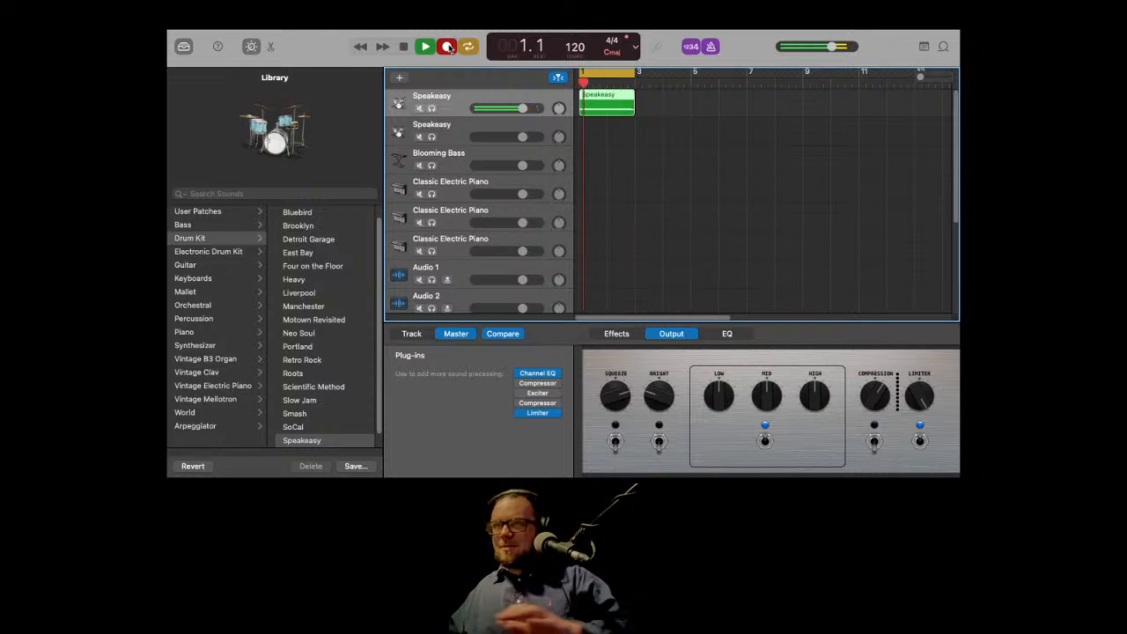
key(space)
key(space)
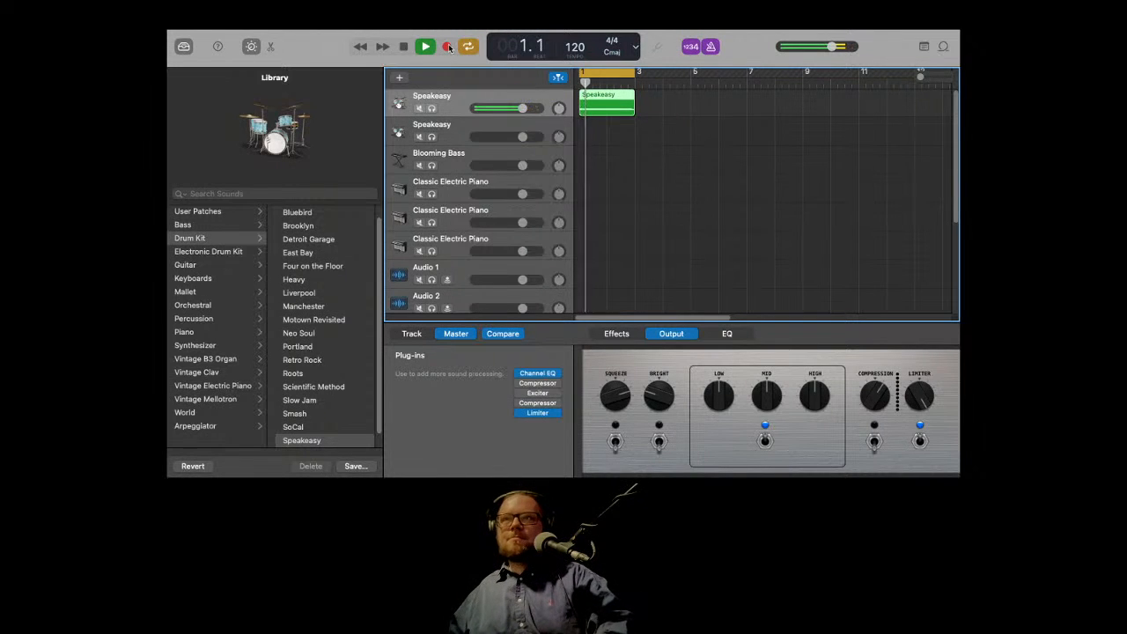
Step: Select the first Classic Electric Piano track, record a piano part from the start, and trim its region end slightly
click(459, 160)
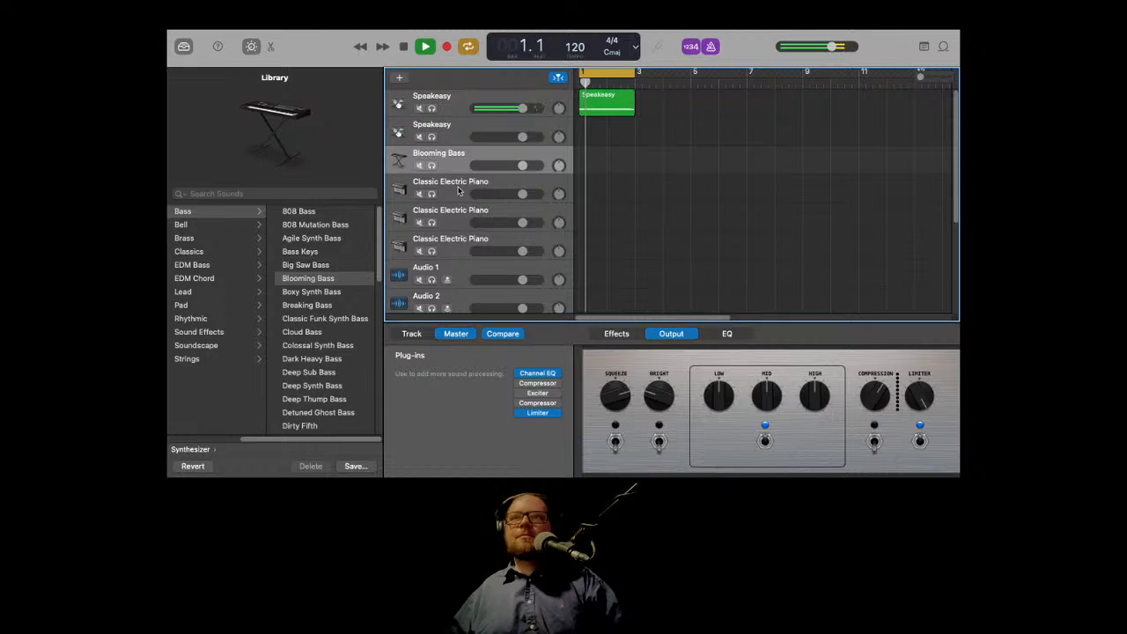
click(458, 189)
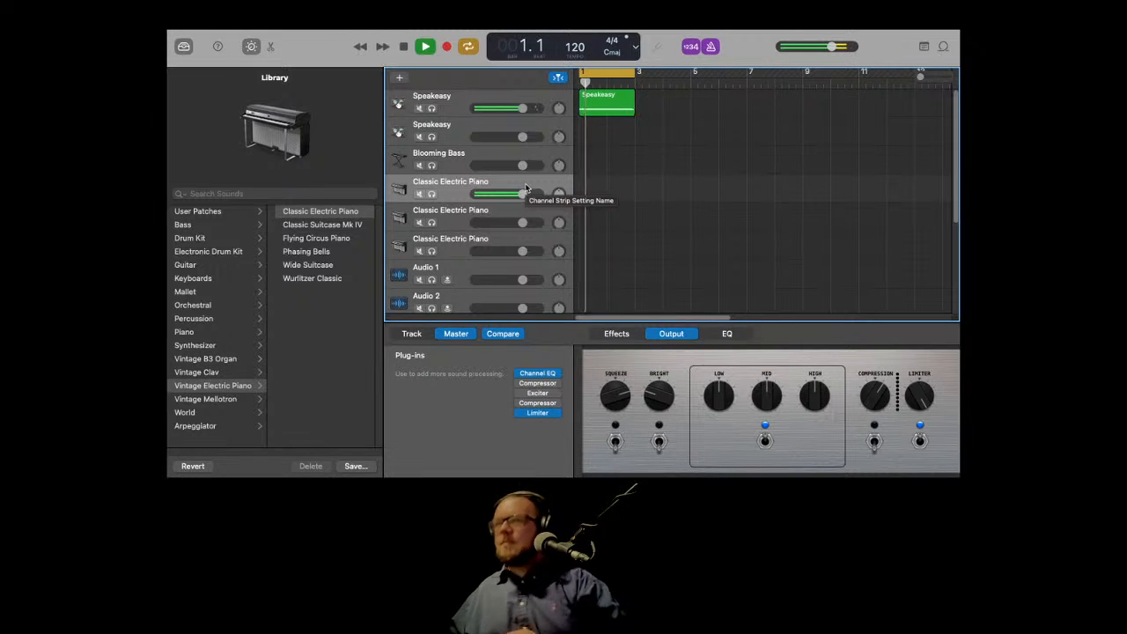
click(404, 49)
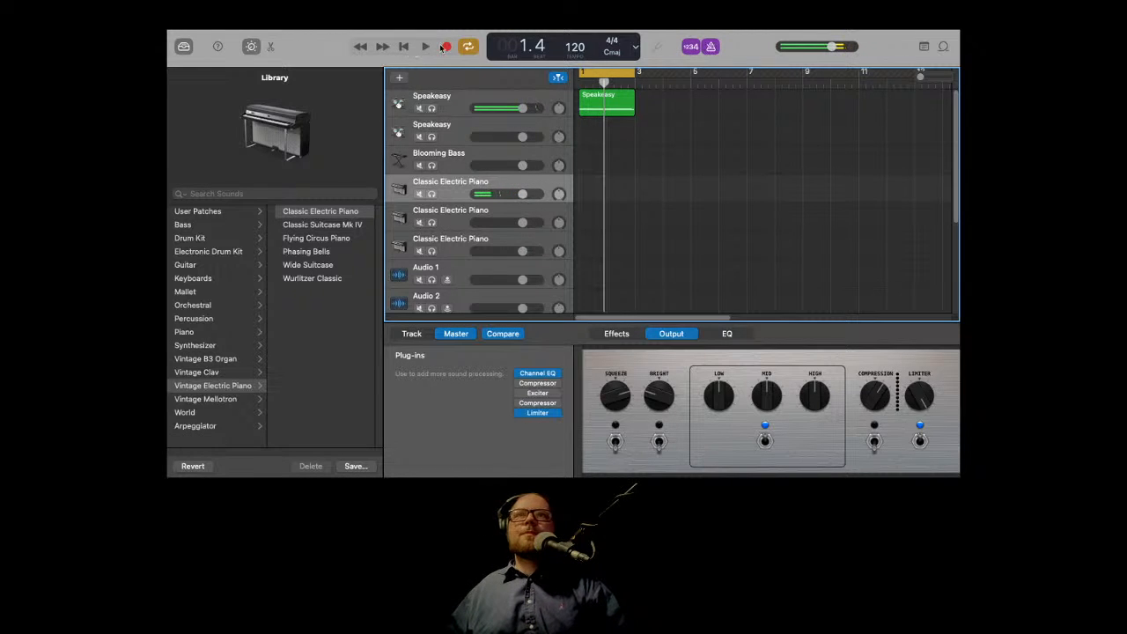
click(446, 47)
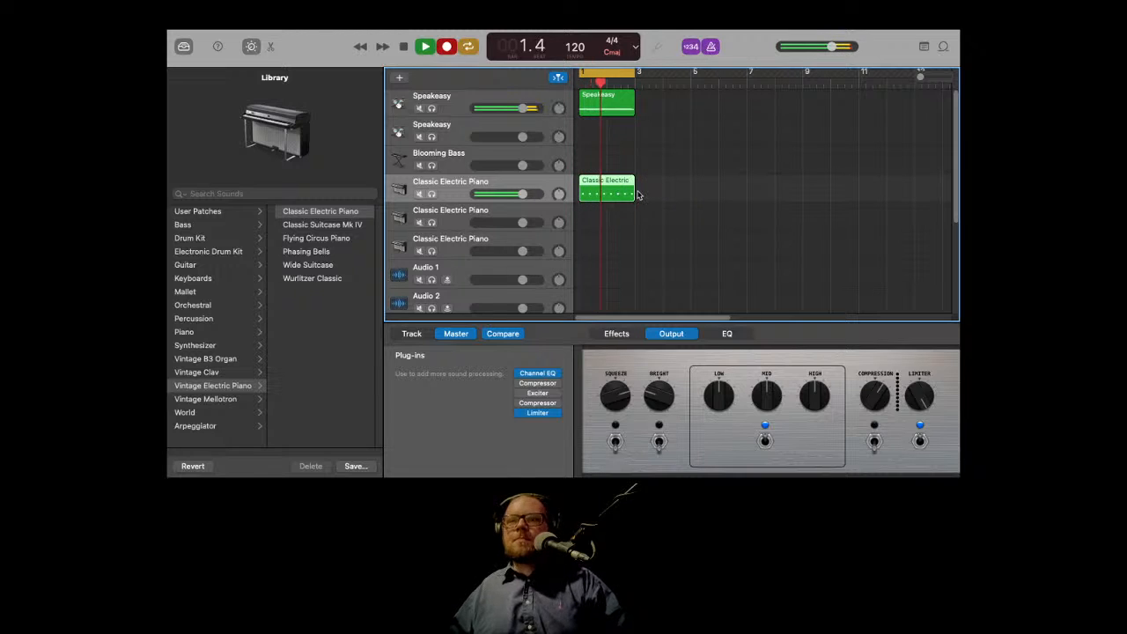
key(space)
drag(630, 194, 627, 194)
key(space)
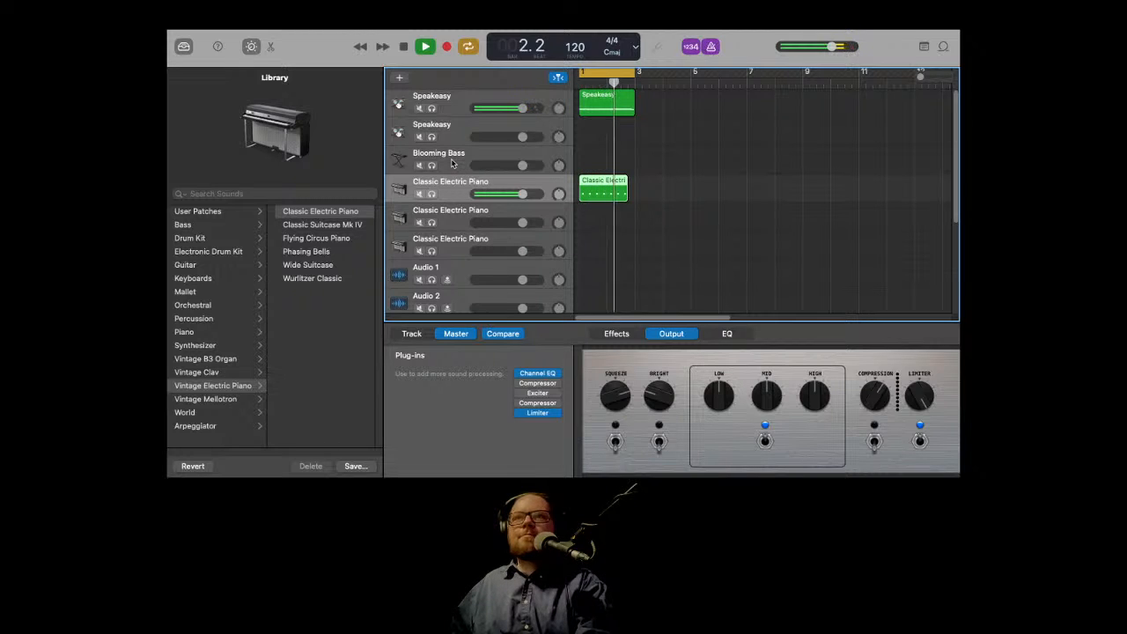
key(space)
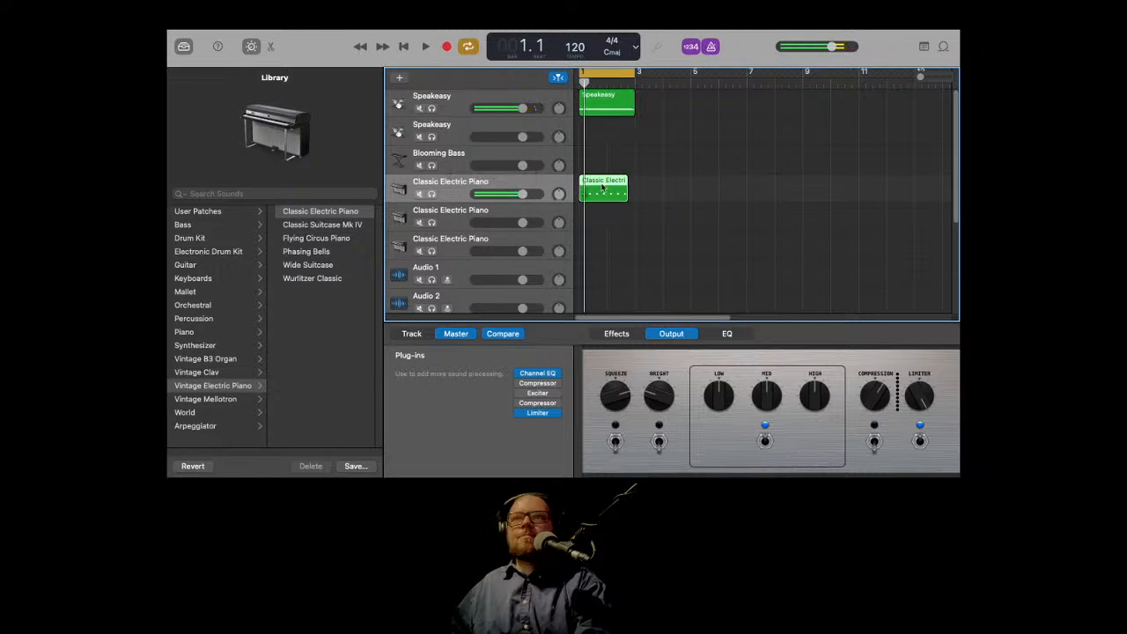
Step: Delete the piano region and undo the deletion
click(602, 187)
key(Delete)
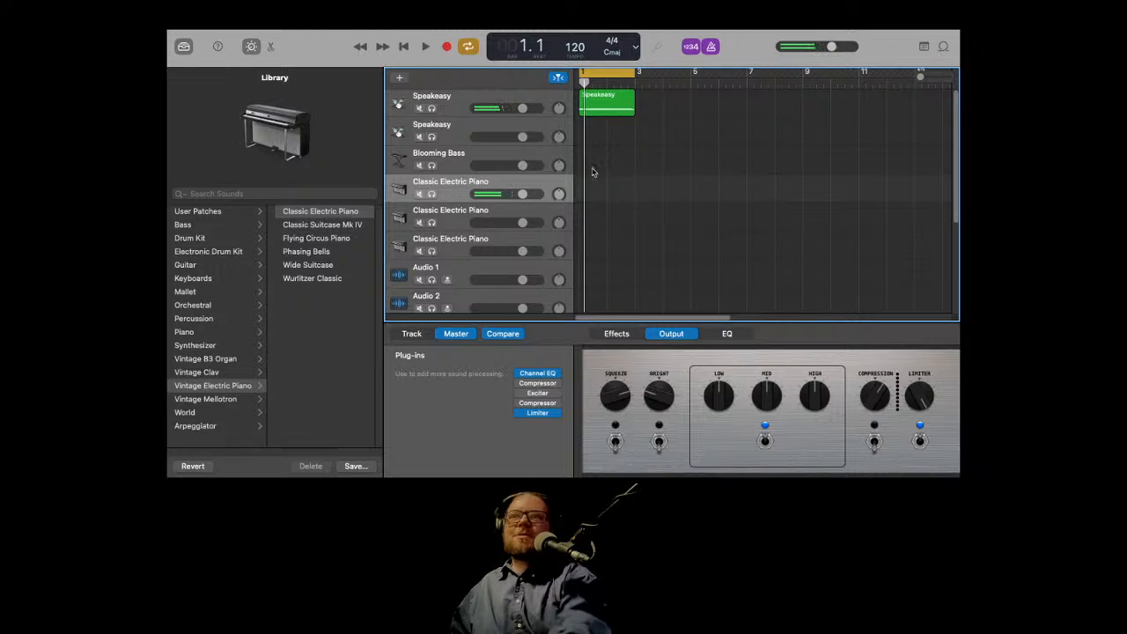
click(407, 48)
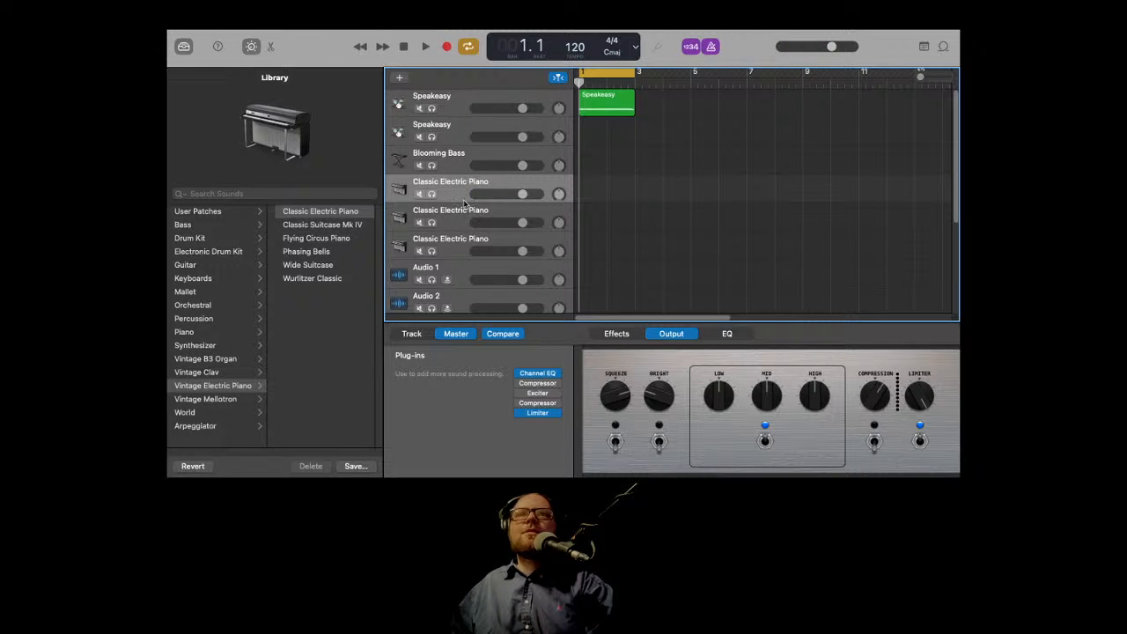
key(super+z)
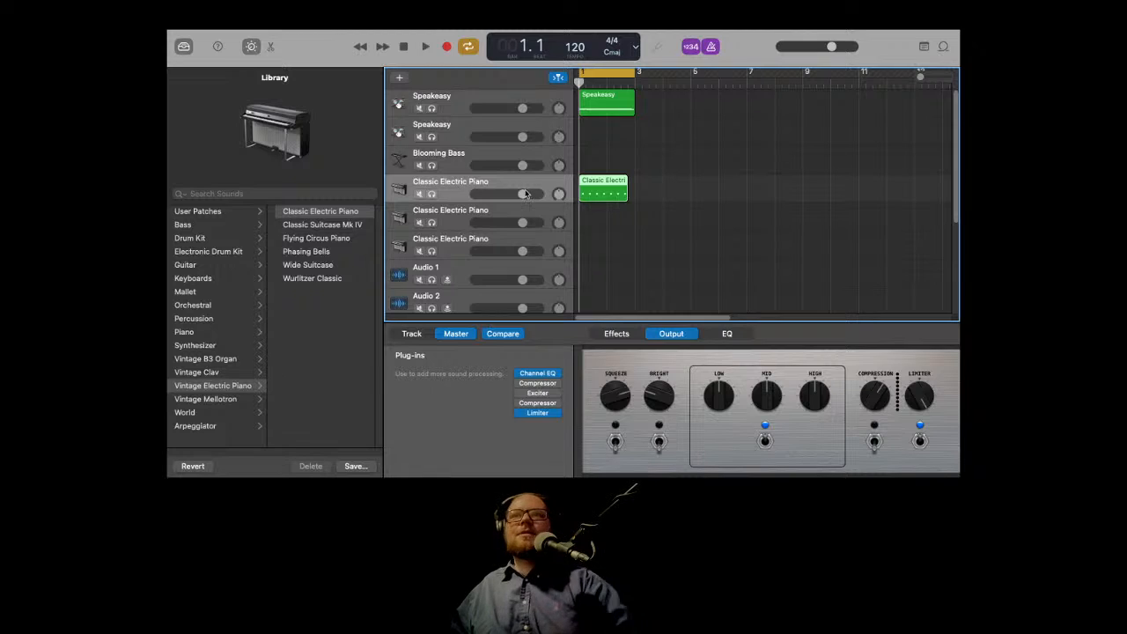
Step: Select the second Classic Electric Piano track and record another piano part from the start
click(498, 210)
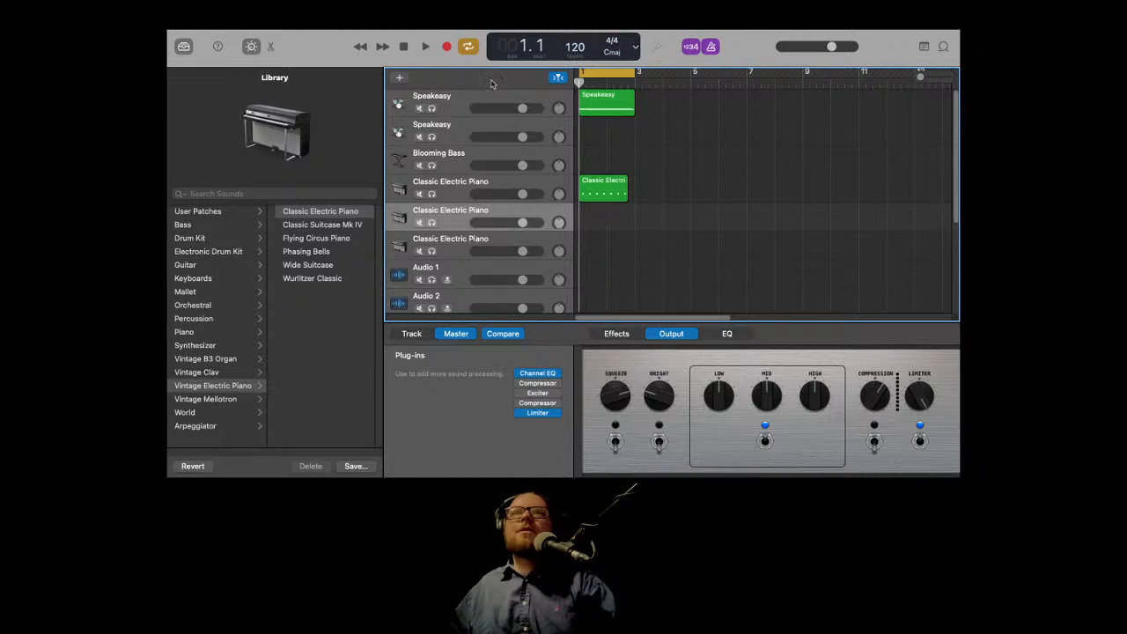
click(447, 49)
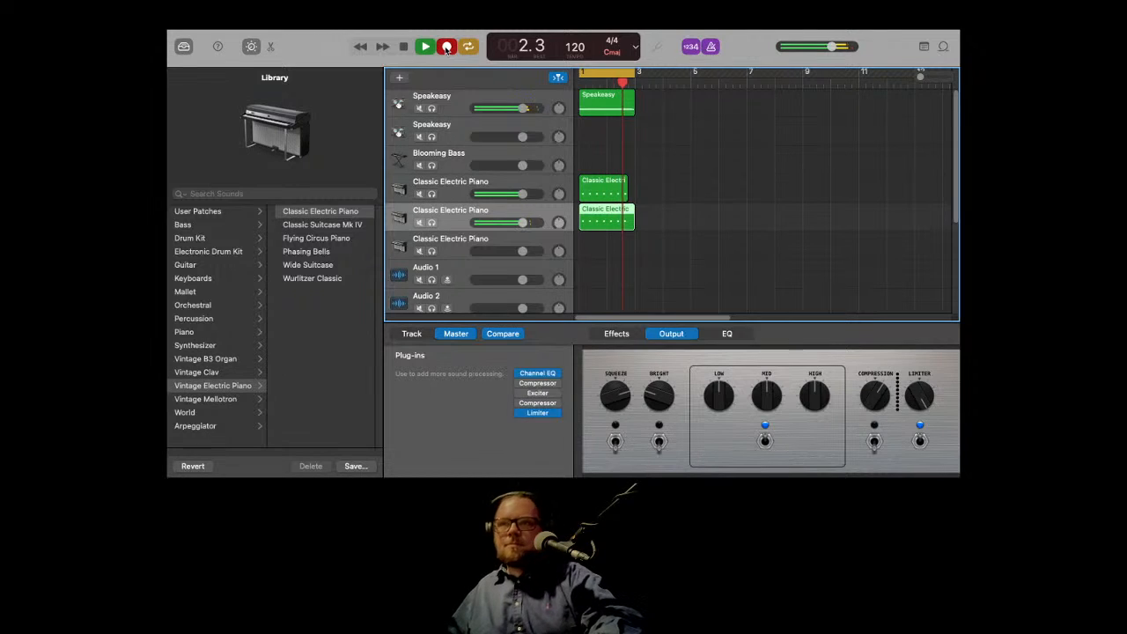
key(space)
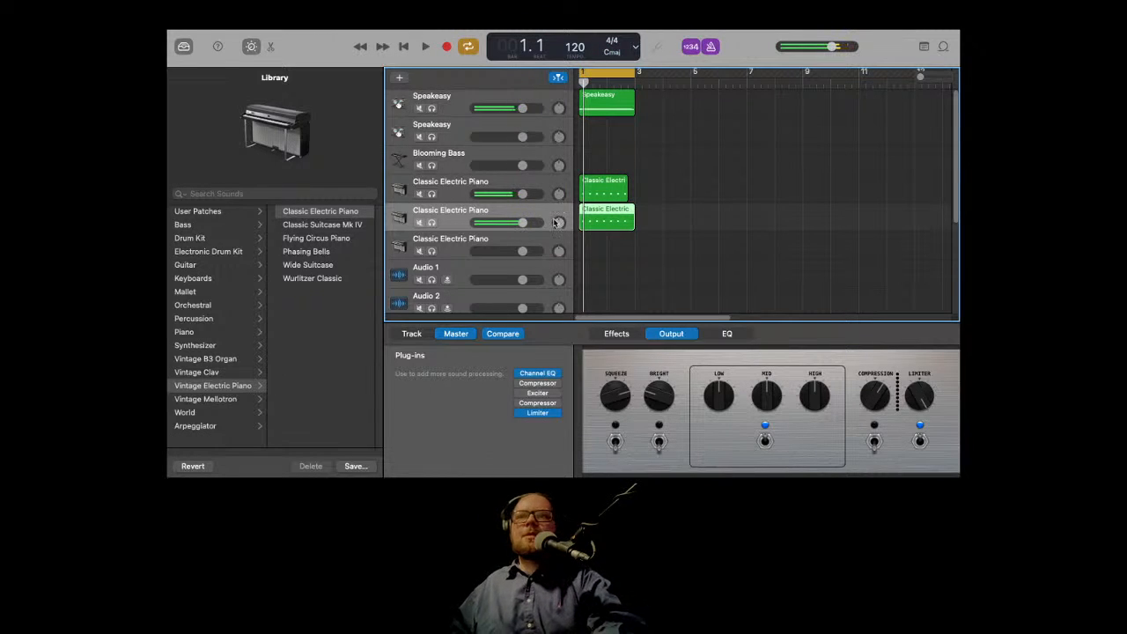
Step: Adjust the pan knobs of both Classic Electric Piano tracks and play the arrangement
drag(556, 223, 558, 192)
click(558, 192)
key(space)
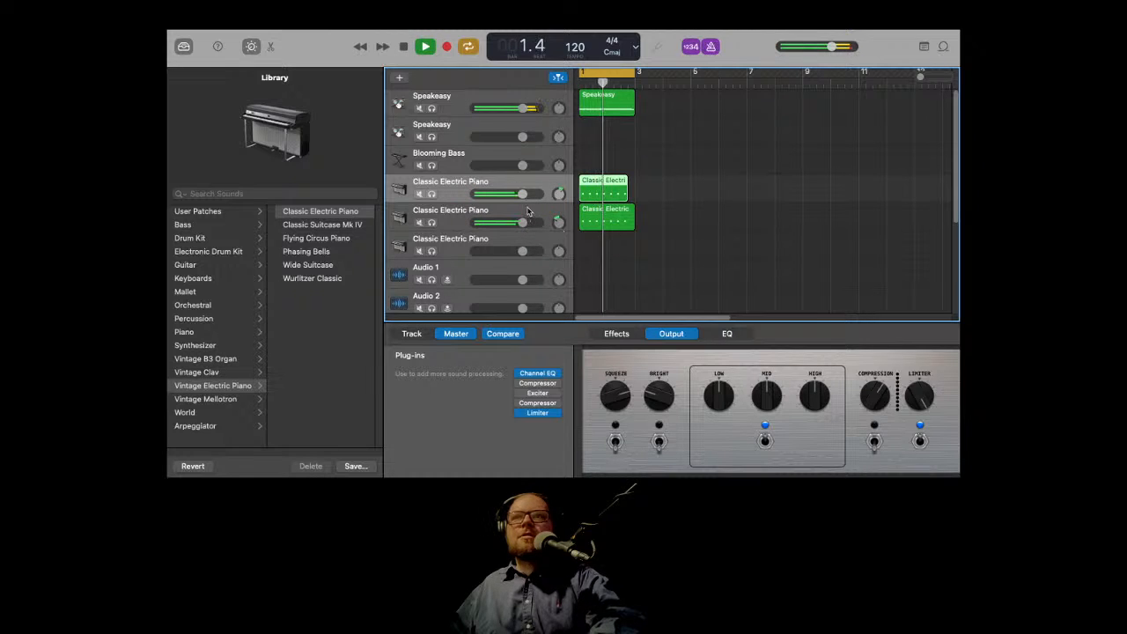
Step: Select the Blooming Bass track and record a bass part from the beginning of the project
click(510, 153)
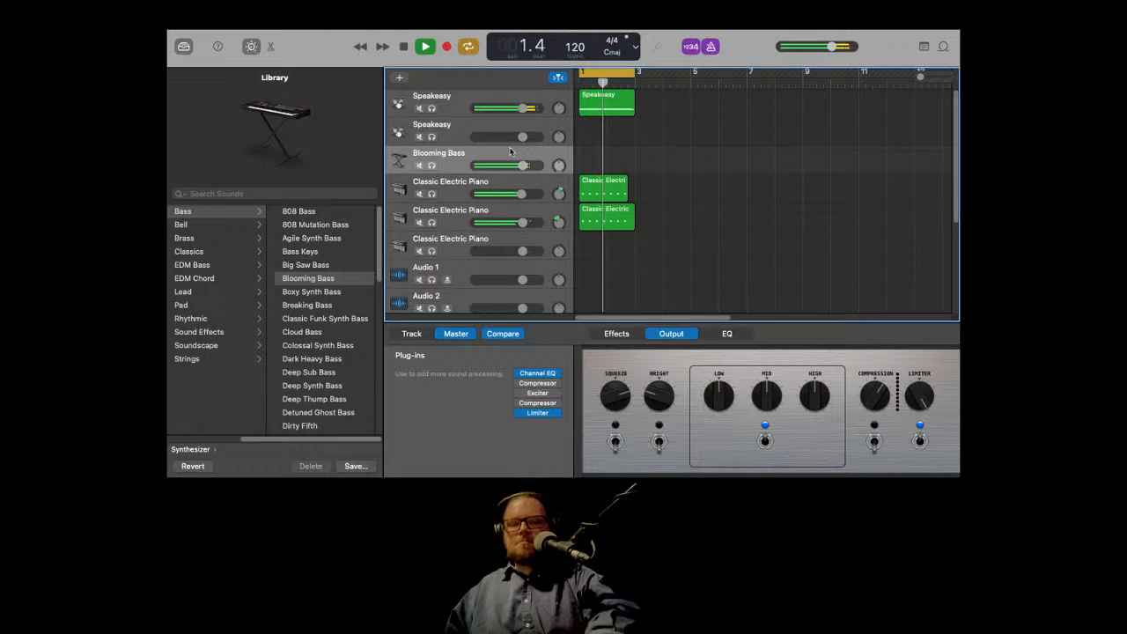
key(space)
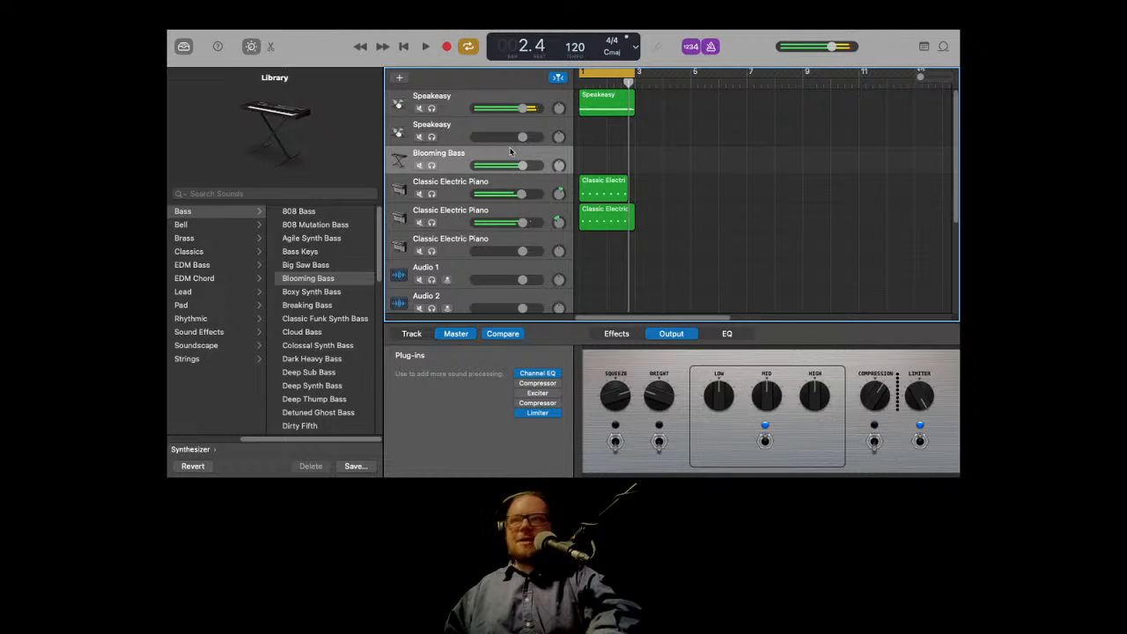
click(404, 47)
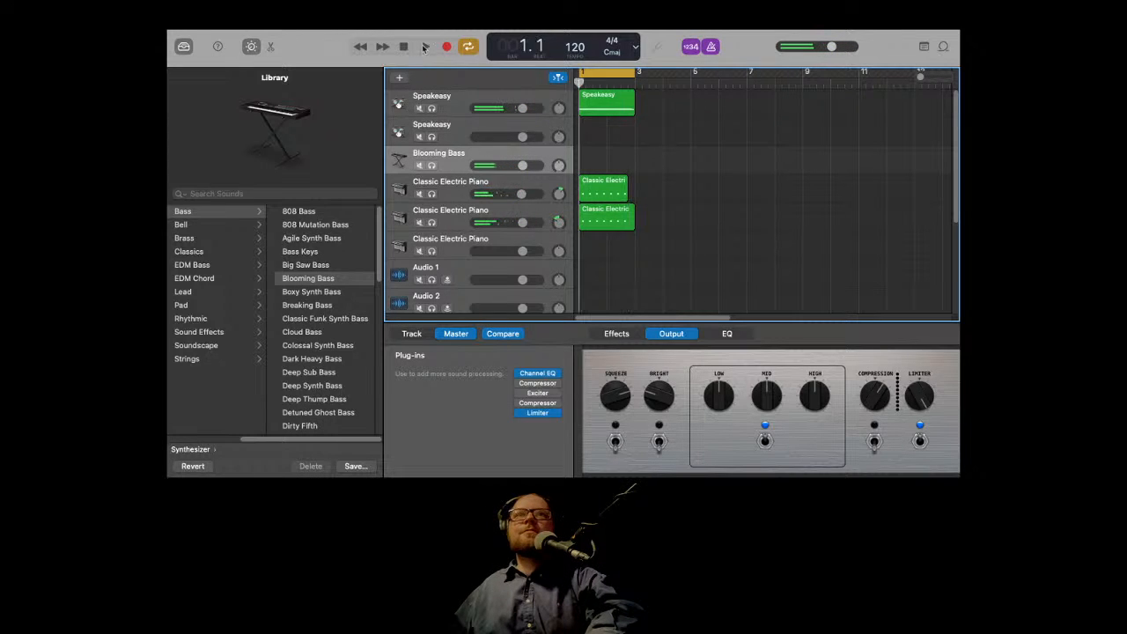
click(442, 51)
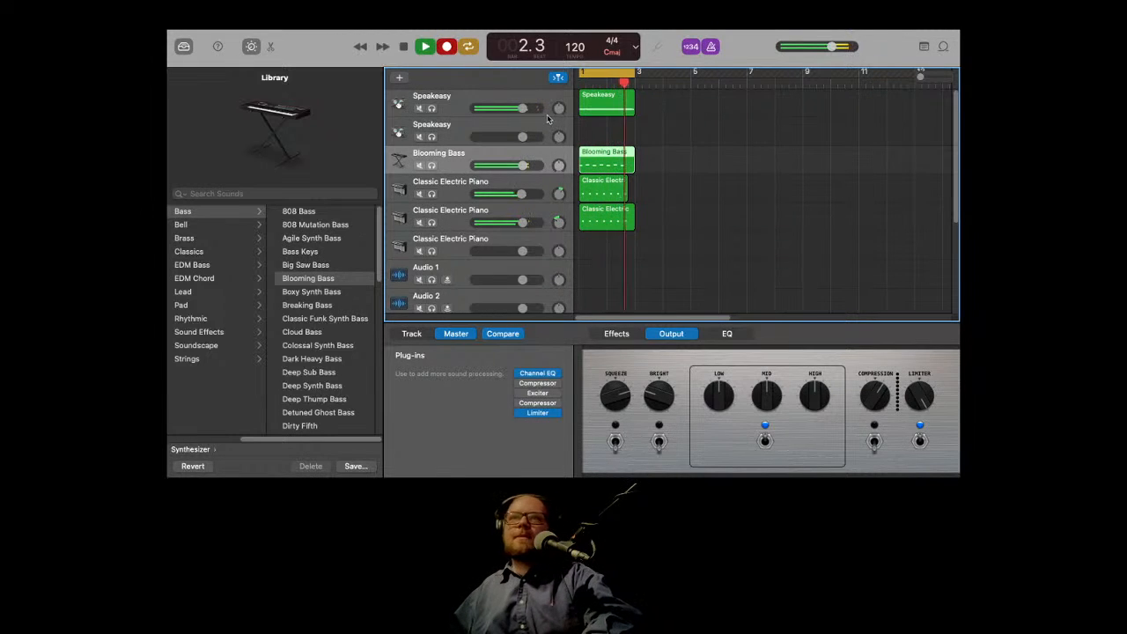
key(space)
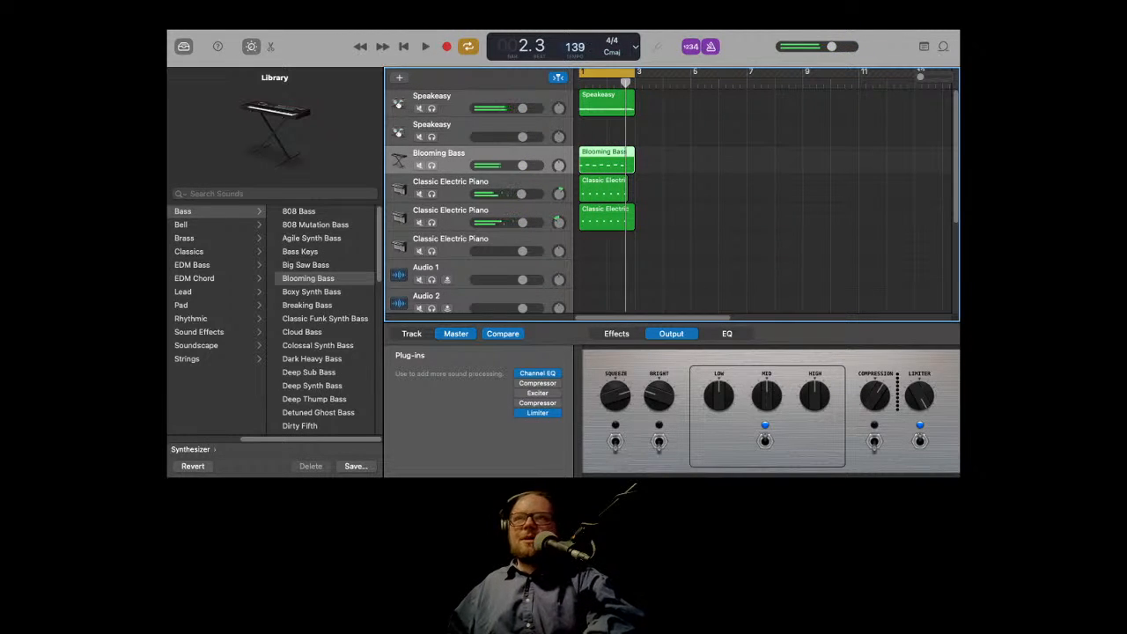
Step: Play back the drum, bass and piano parts together to review them
key(space)
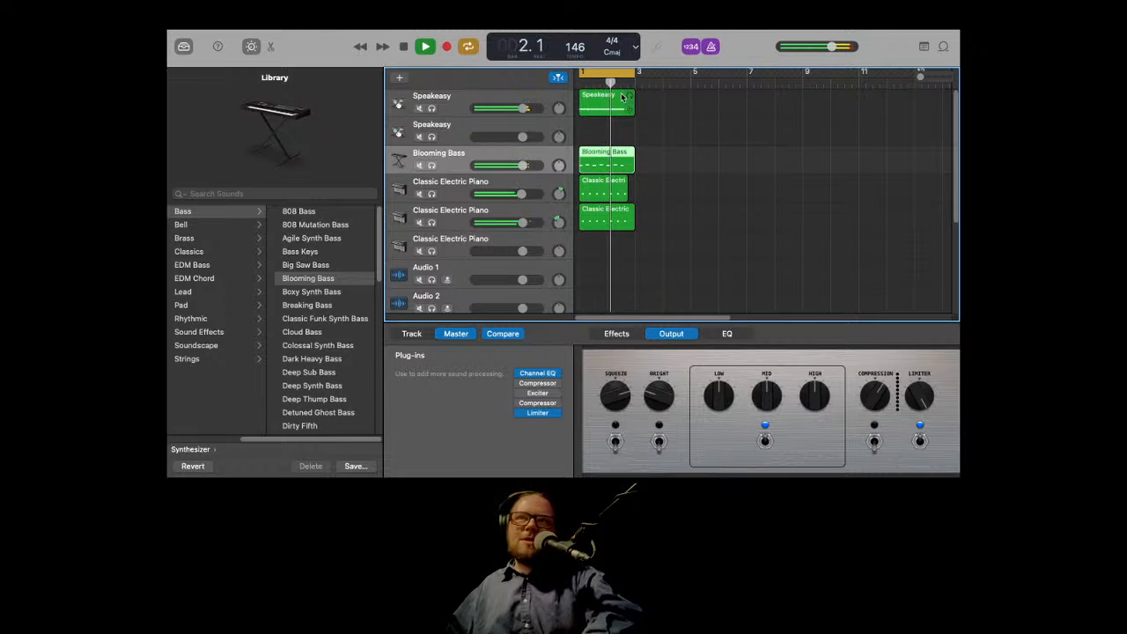
key(space)
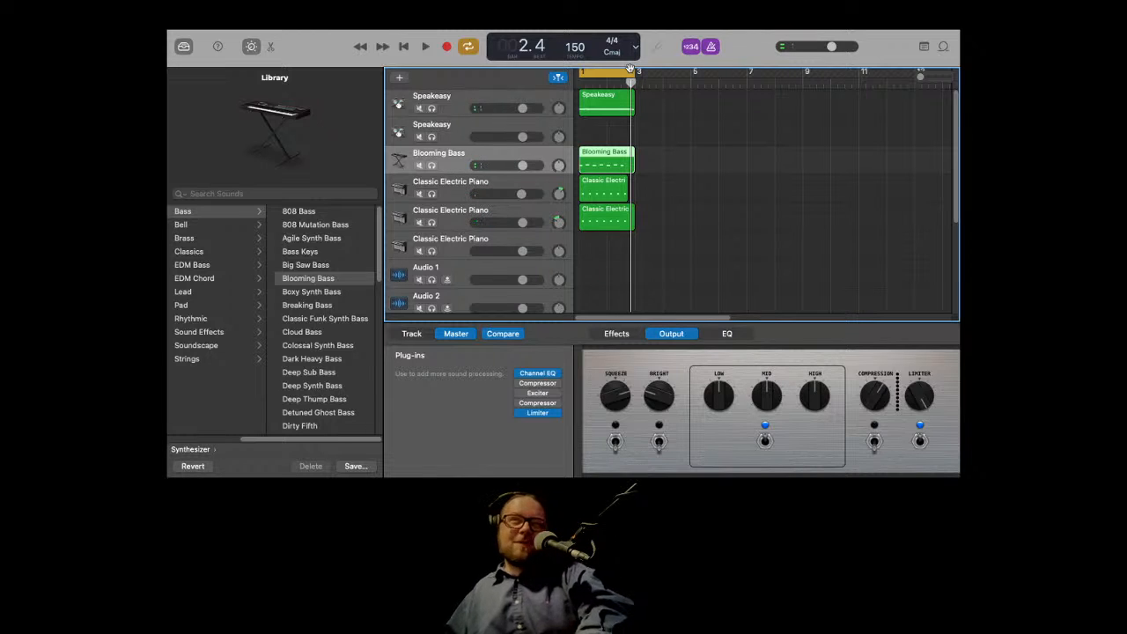
key(space)
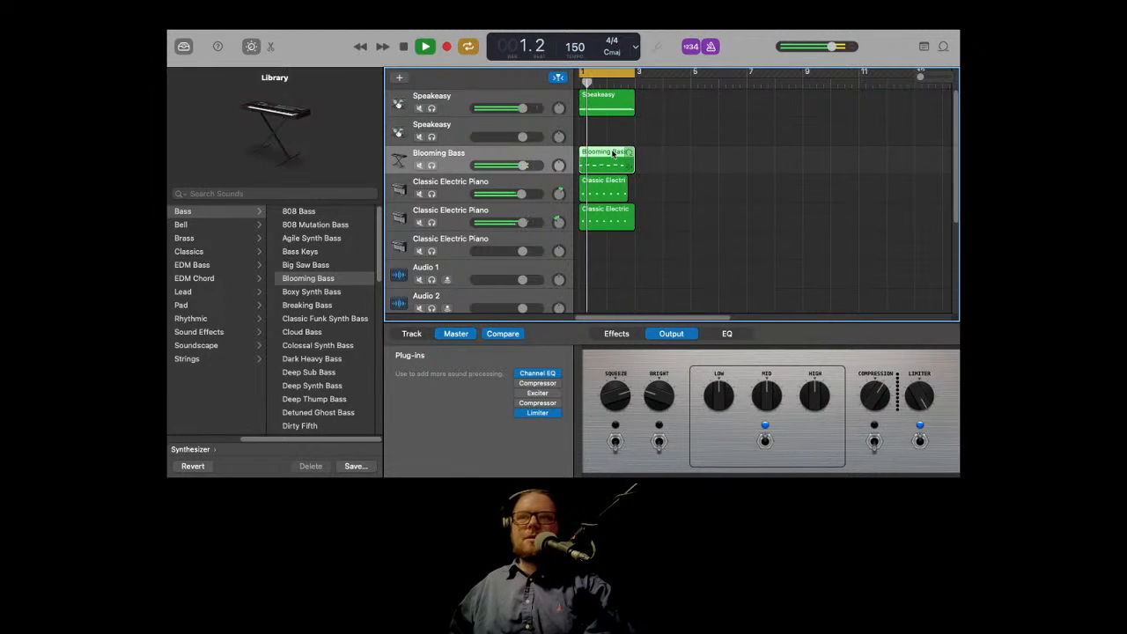
key(space)
Step: Shorten the piano regions on both Classic Electric Piano tracks so they end just before bar 3
drag(627, 164, 621, 186)
key(space)
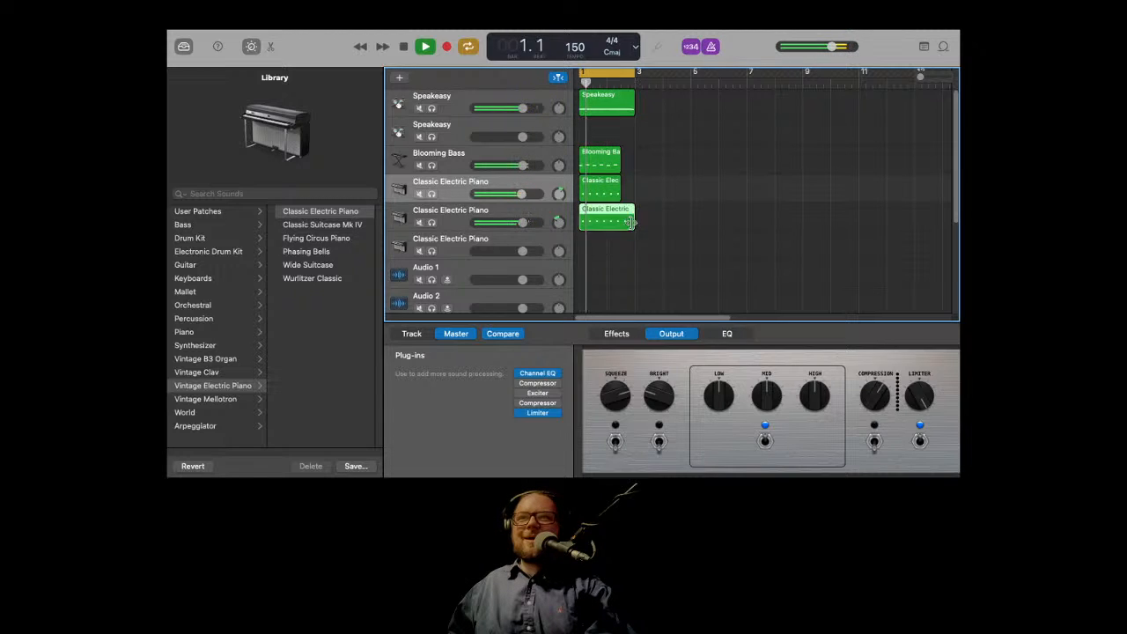
drag(630, 222, 620, 222)
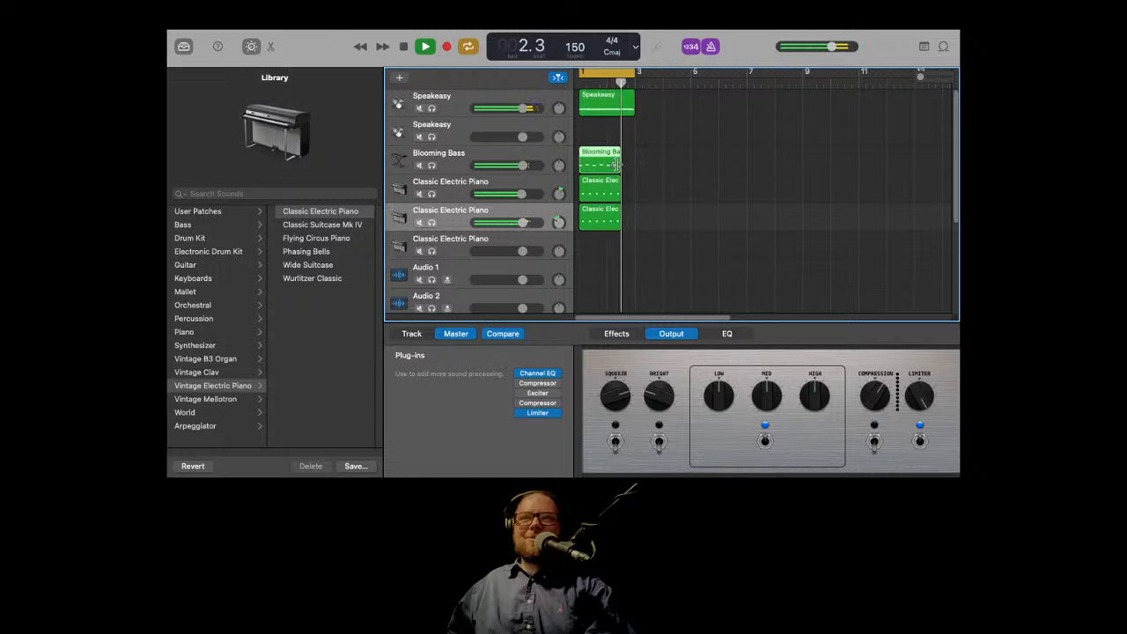
Step: Extend the Blooming Bass region back to bar 3 and play the arrangement
drag(617, 165, 634, 165)
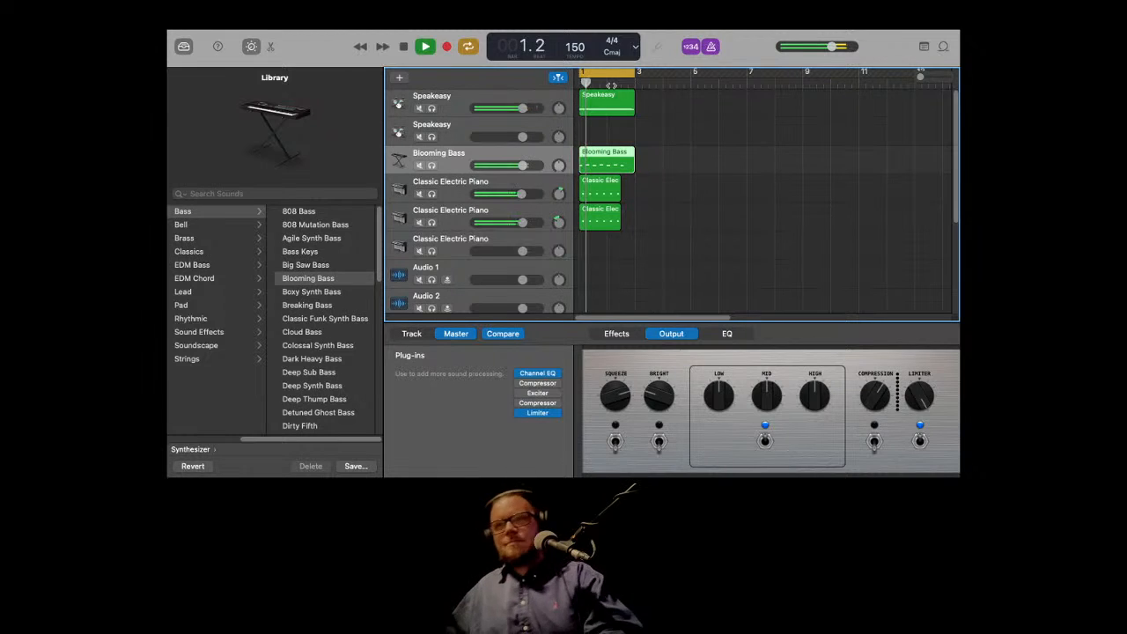
key(space)
drag(637, 240, 634, 82)
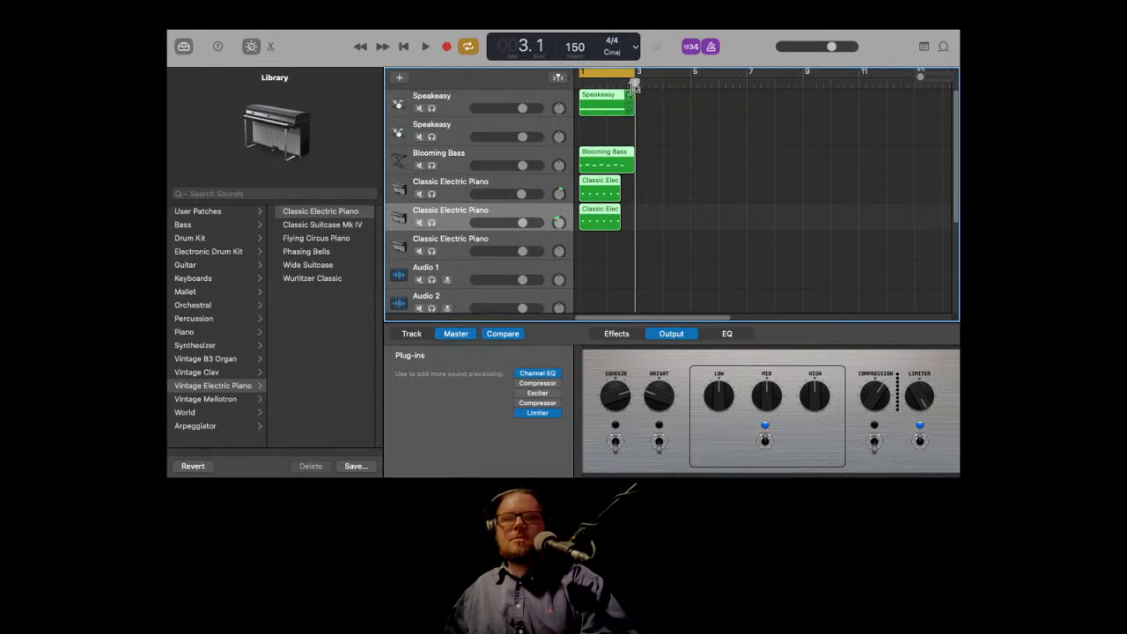
Step: Paste the copied section repeatedly to extend the arrangement to about bar 39 and zoom out to see it all
key(super+v)
key(super+v)
key(super+v)
key(super+v)
key(super+v)
key(super+v)
key(super+v)
key(super+v)
key(super+v)
key(super+v)
key(super+v)
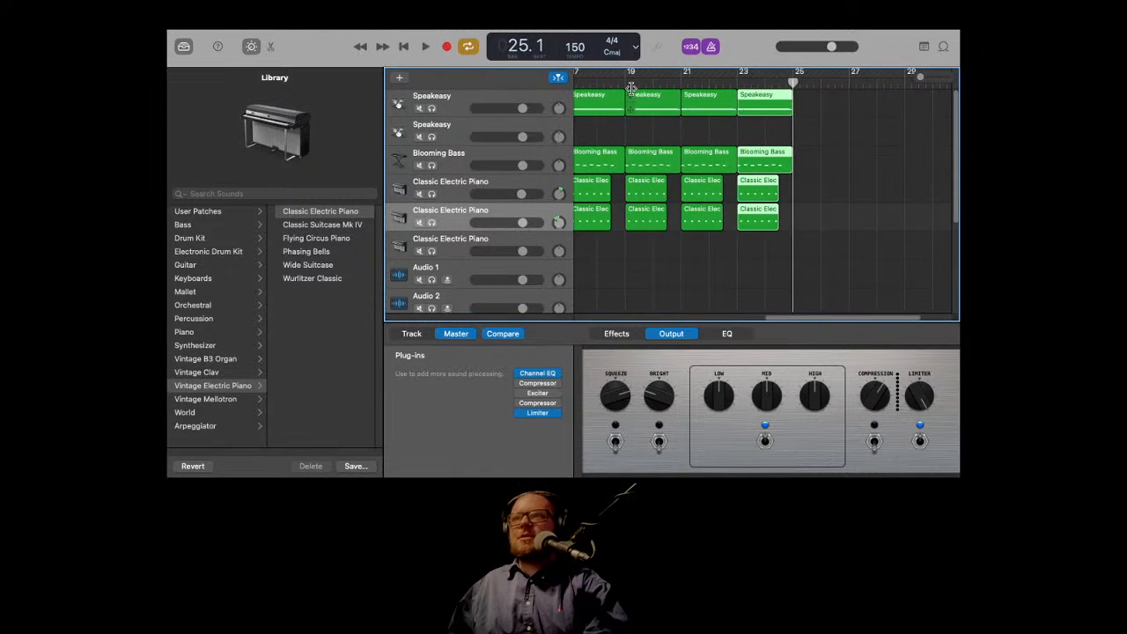
key(super+v)
key(super+v)
key(super+v)
key(super+v)
key(super+v)
key(super+v)
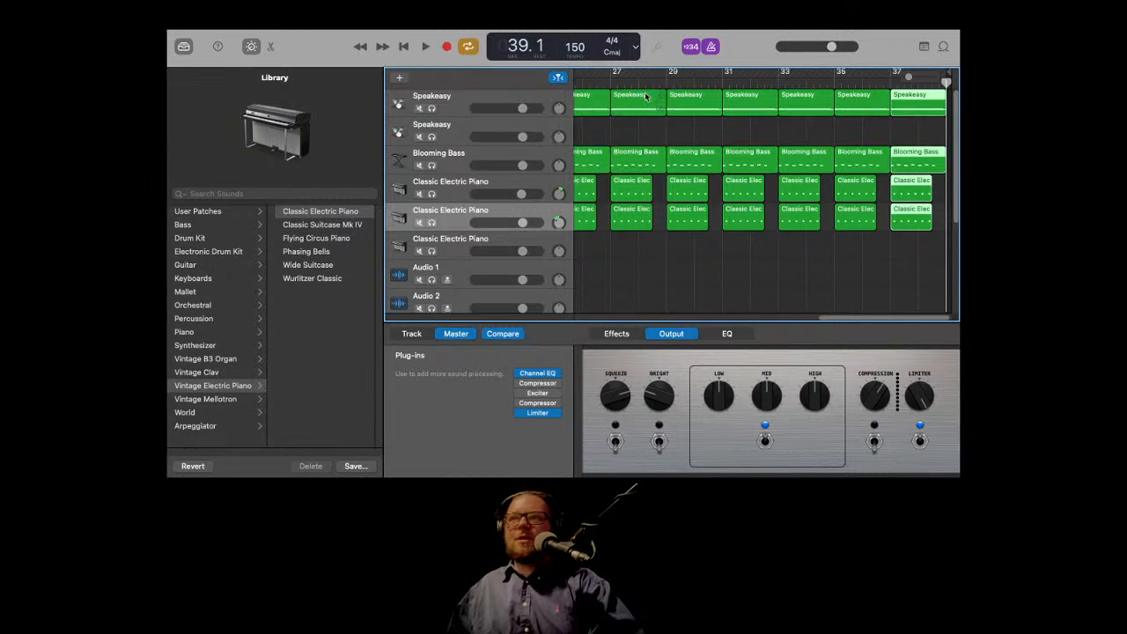
key(super+Left)
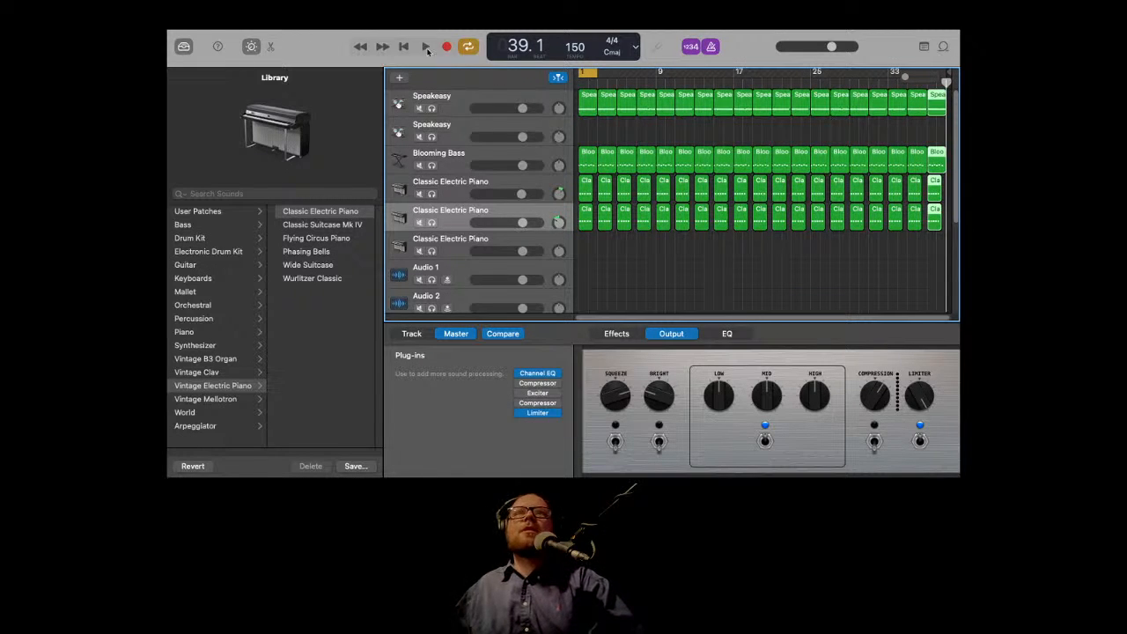
Step: Play the extended arrangement from the beginning to review it
click(403, 47)
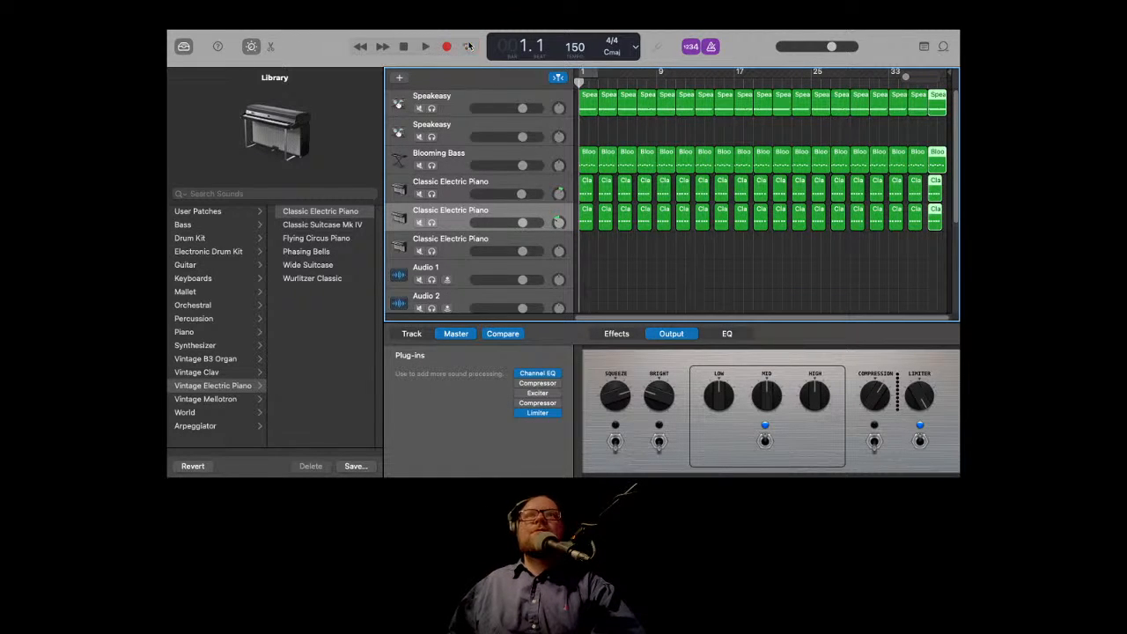
click(426, 47)
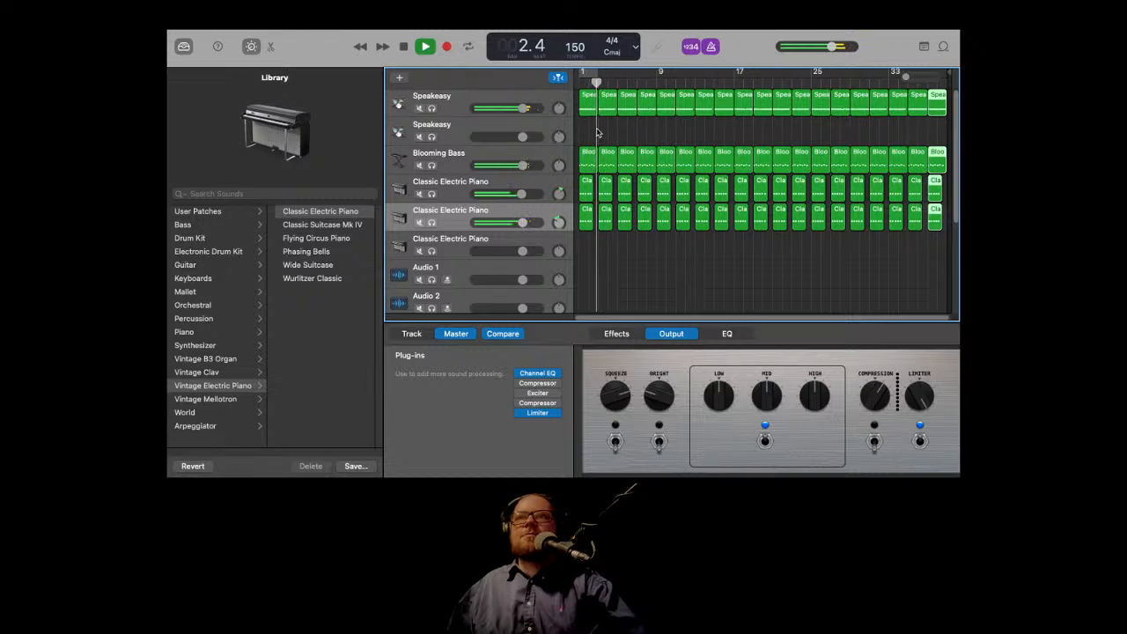
key(space)
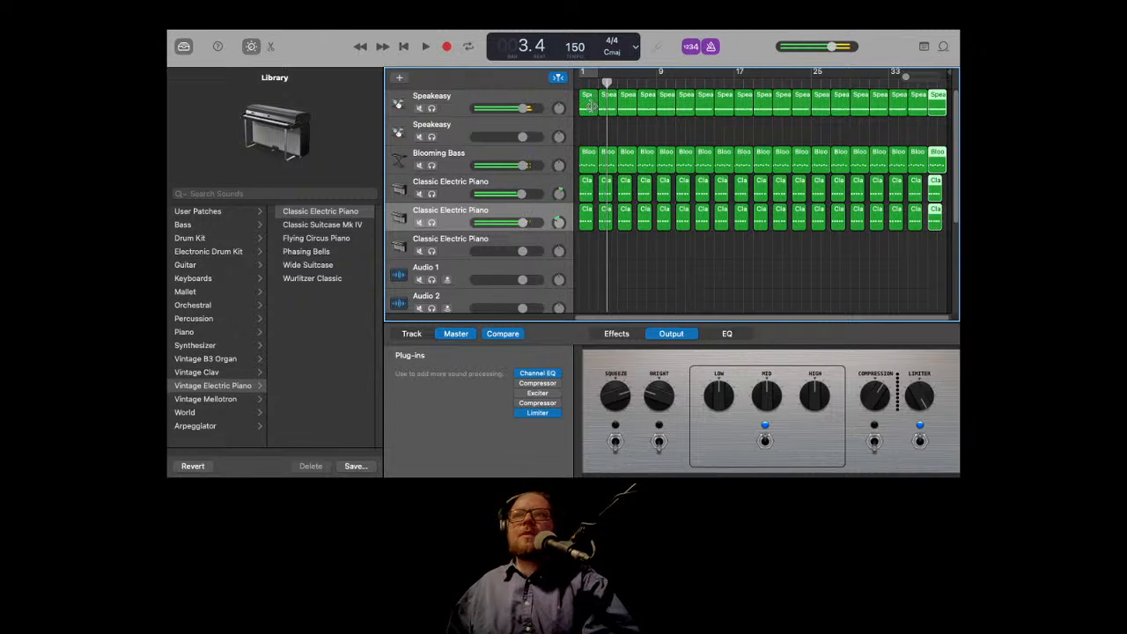
Step: Select the first two drum regions on the Speakeasy track and delete them so the drums start at bar 5
click(593, 124)
click(604, 107)
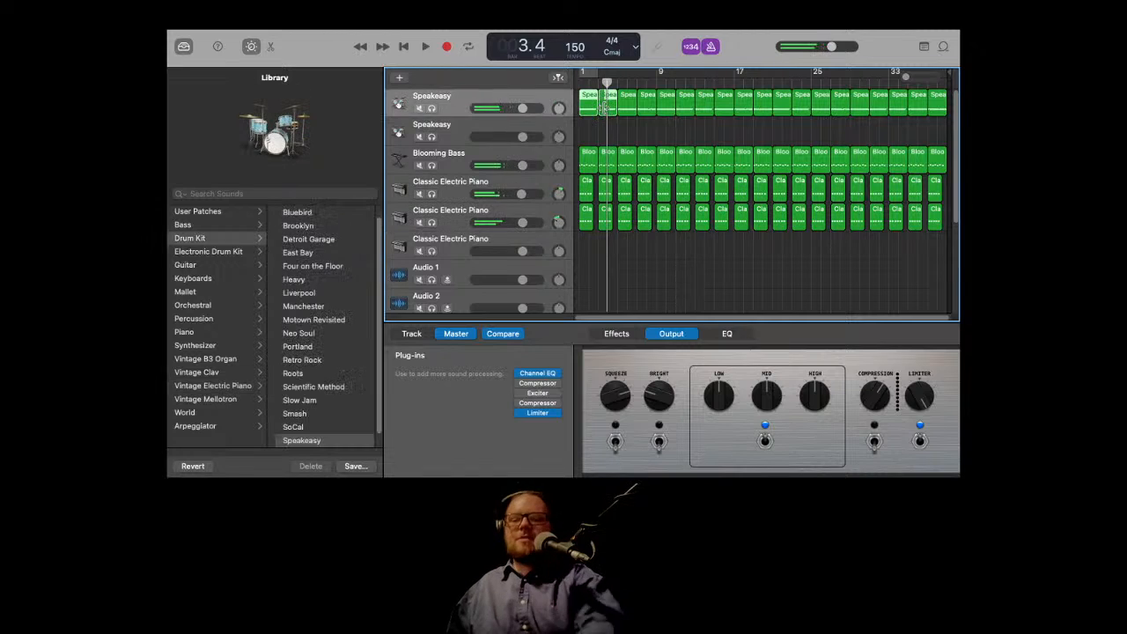
key(Delete)
Step: Play the arrangement from the beginning to hear the drums enter later
click(407, 47)
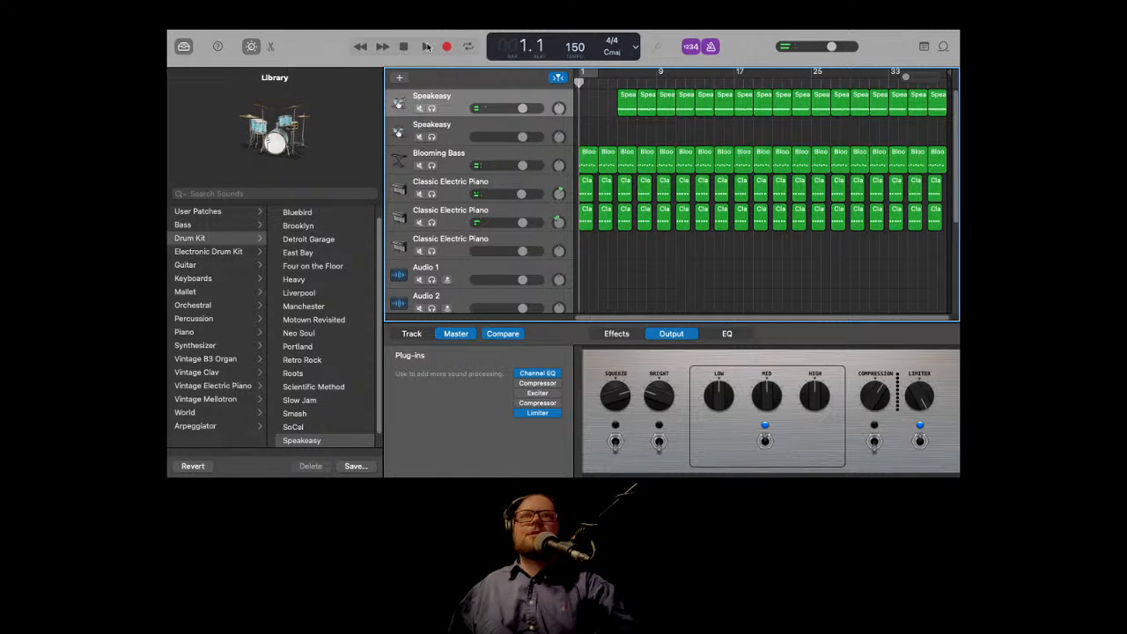
click(424, 47)
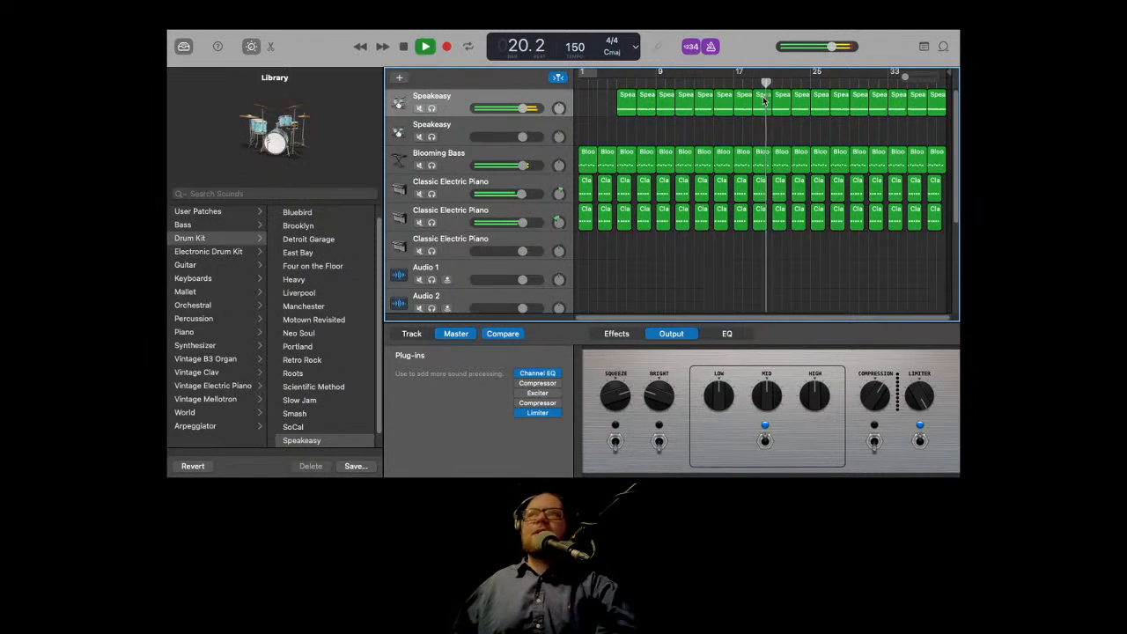
key(space)
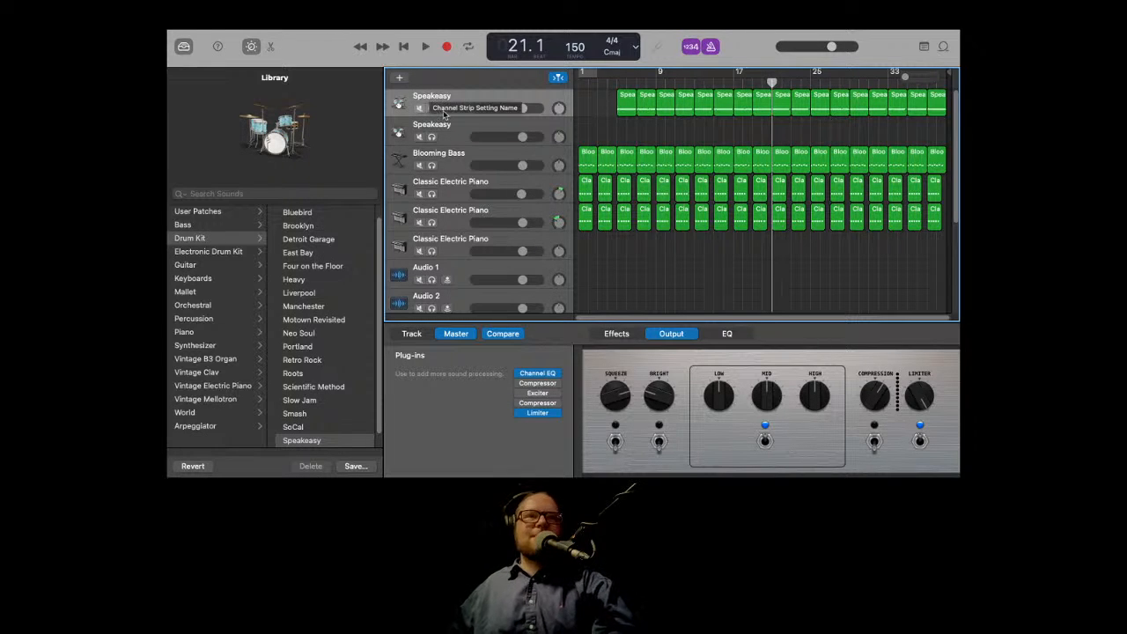
Step: Hide the Library and show the automation lanes for the tracks
click(184, 48)
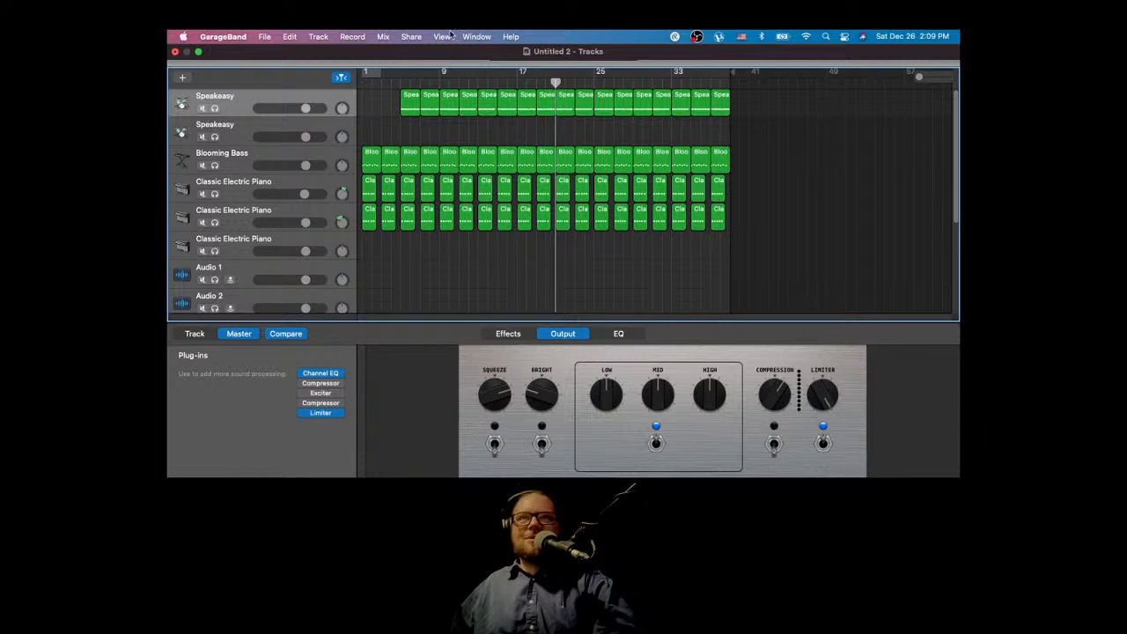
click(445, 36)
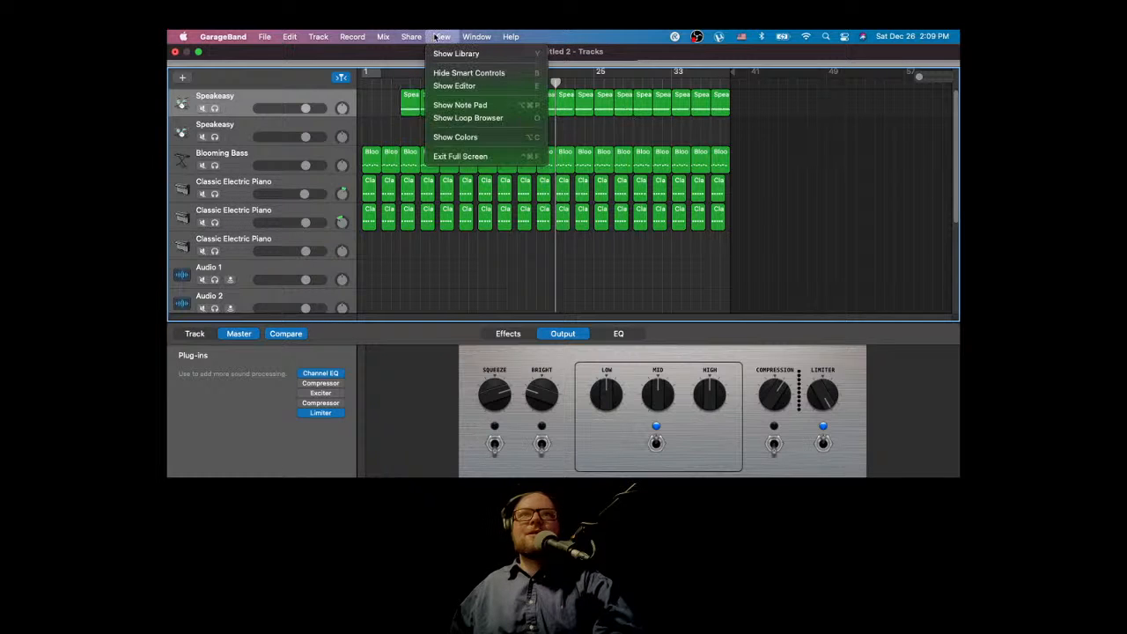
mouse_move(377, 40)
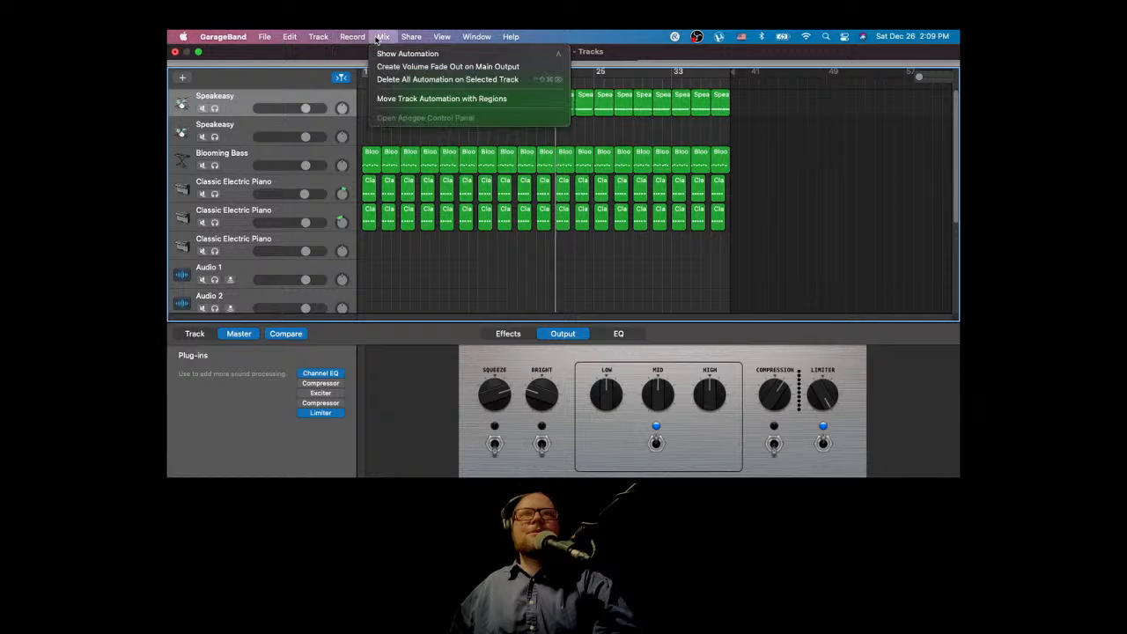
click(407, 54)
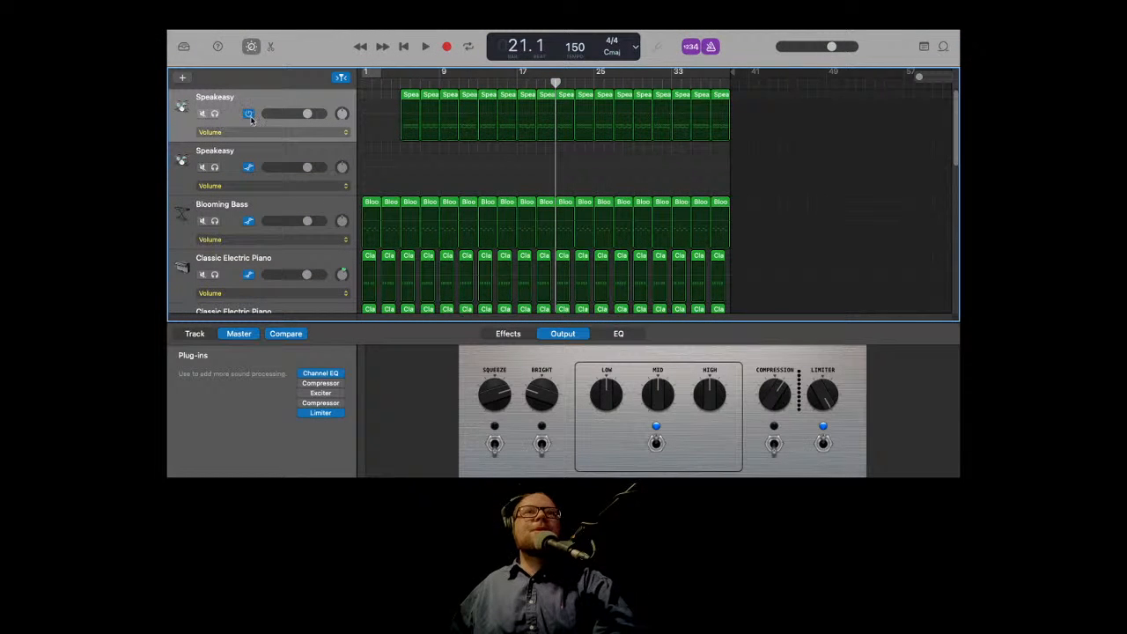
Step: Show the Tempo track above the other tracks
click(260, 131)
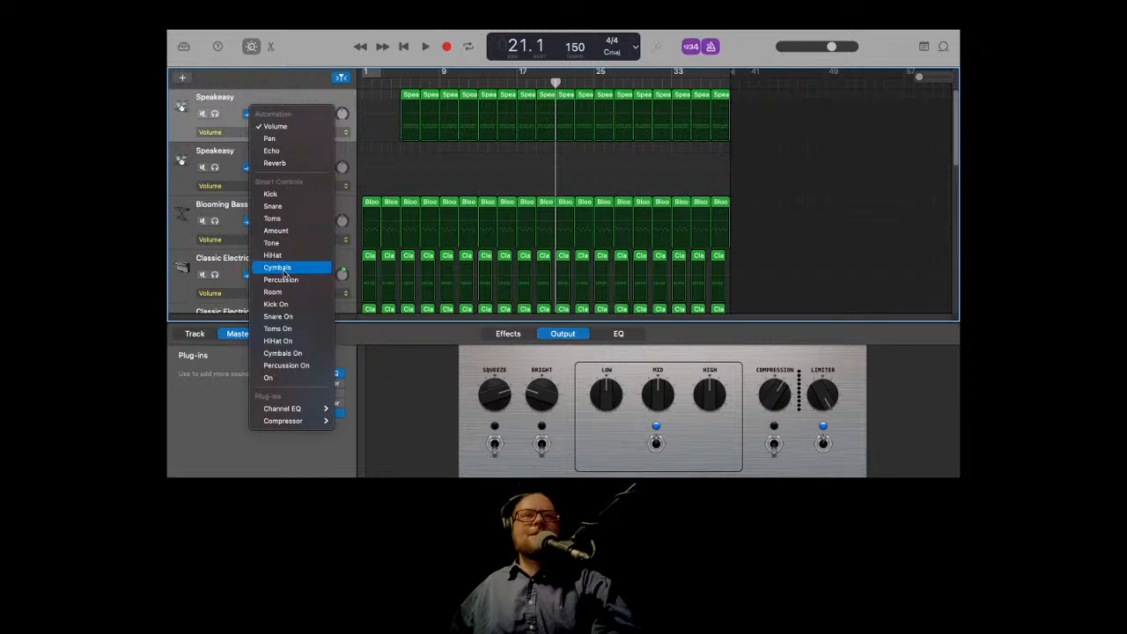
click(293, 34)
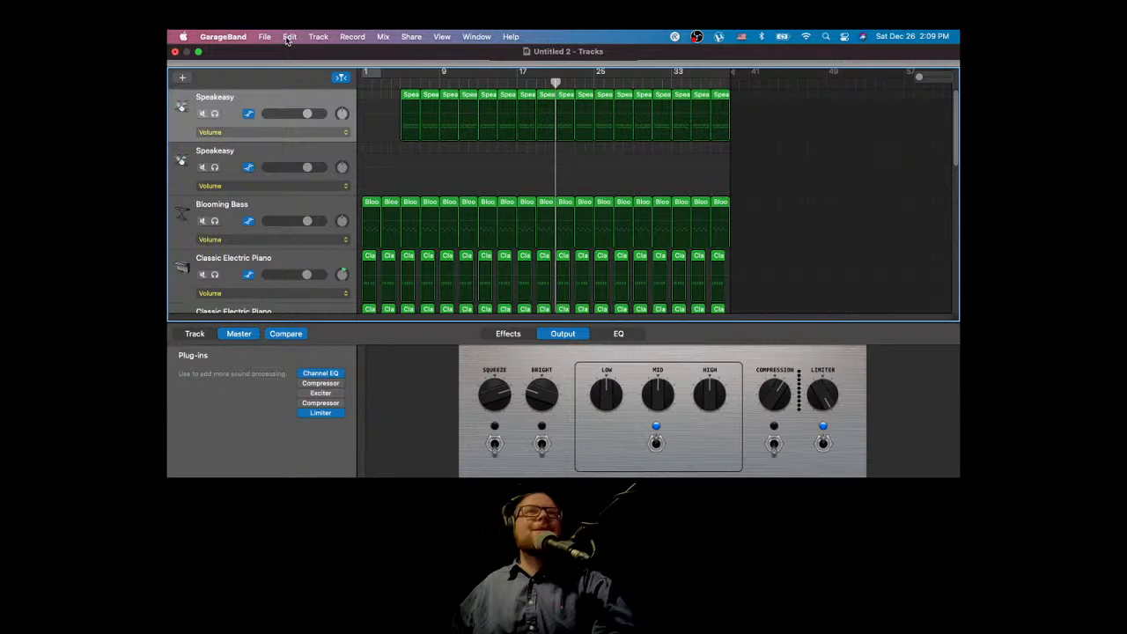
click(289, 37)
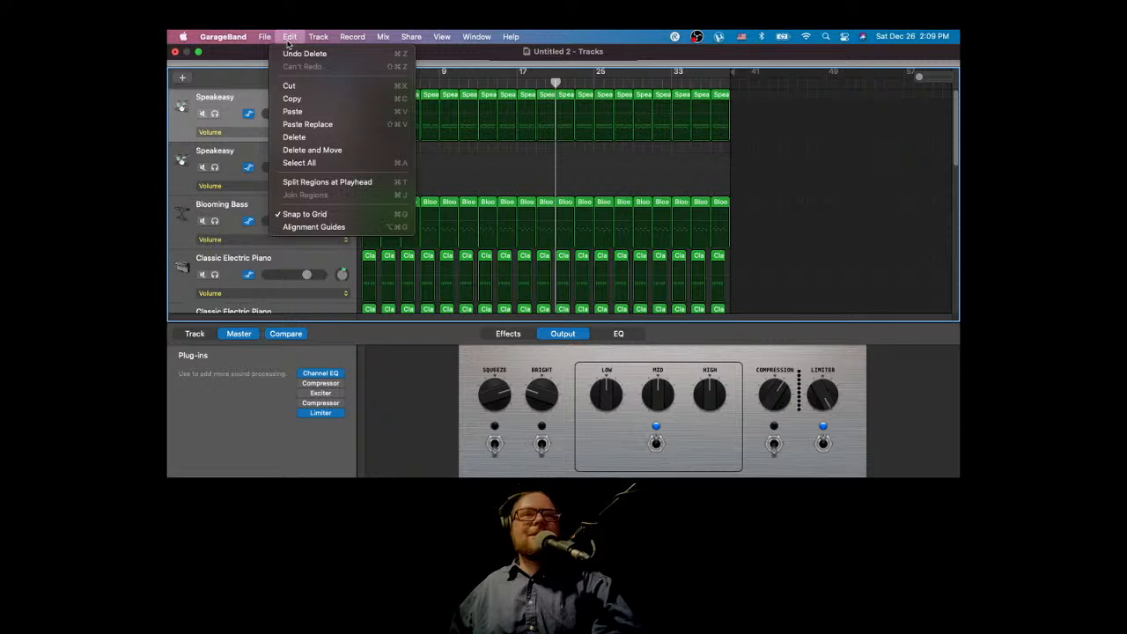
mouse_move(322, 35)
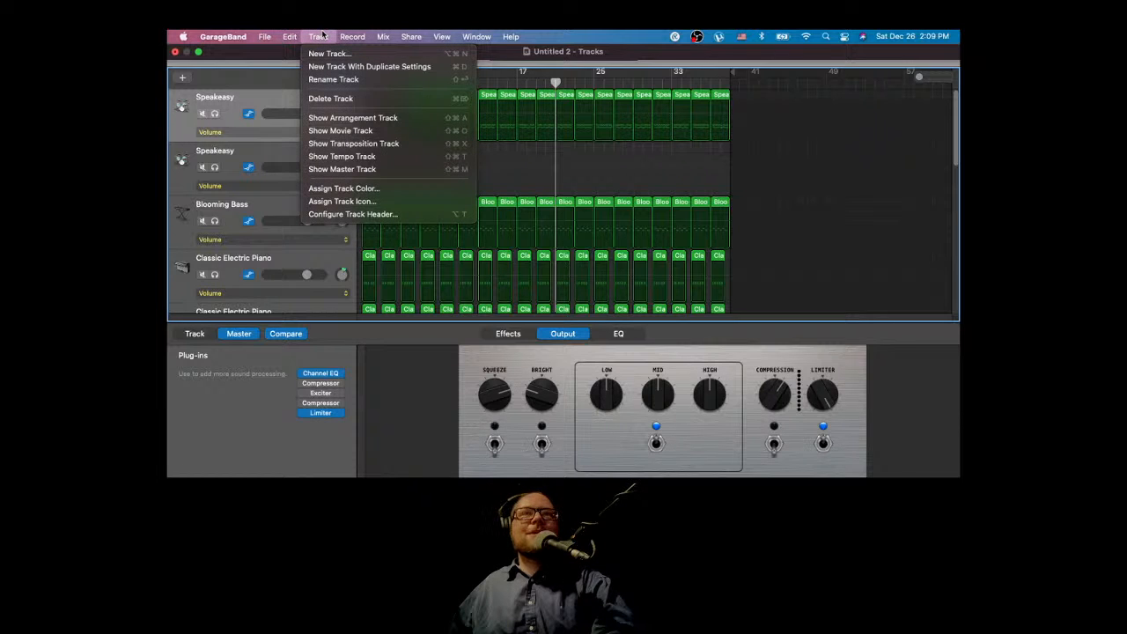
click(363, 158)
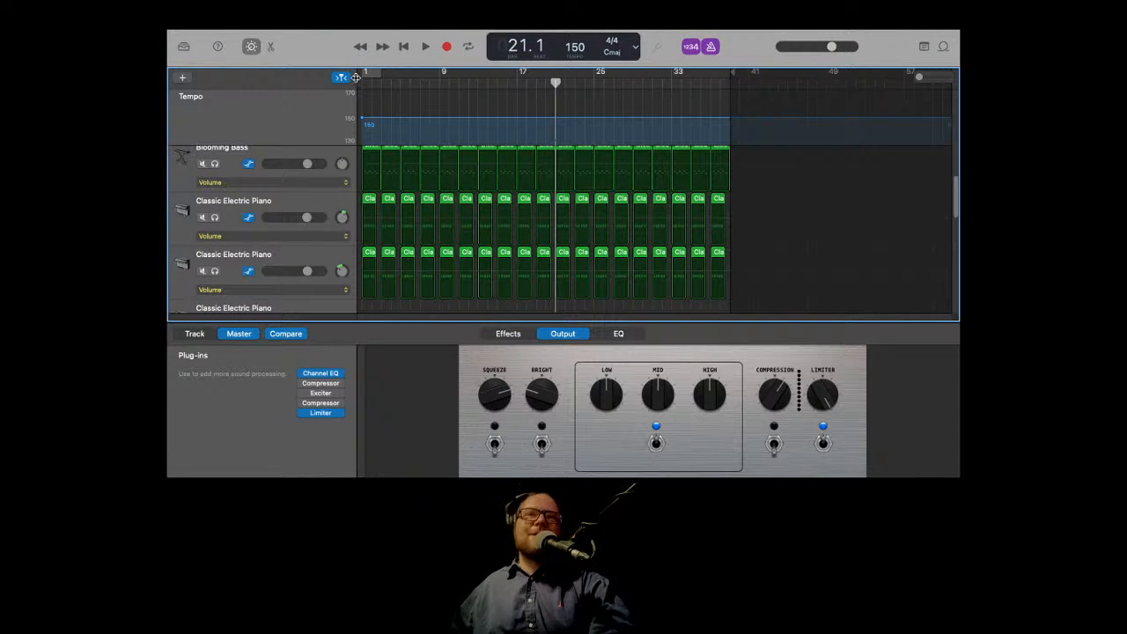
Step: Play the arrangement from around bar 17 and from the beginning to review it
click(532, 83)
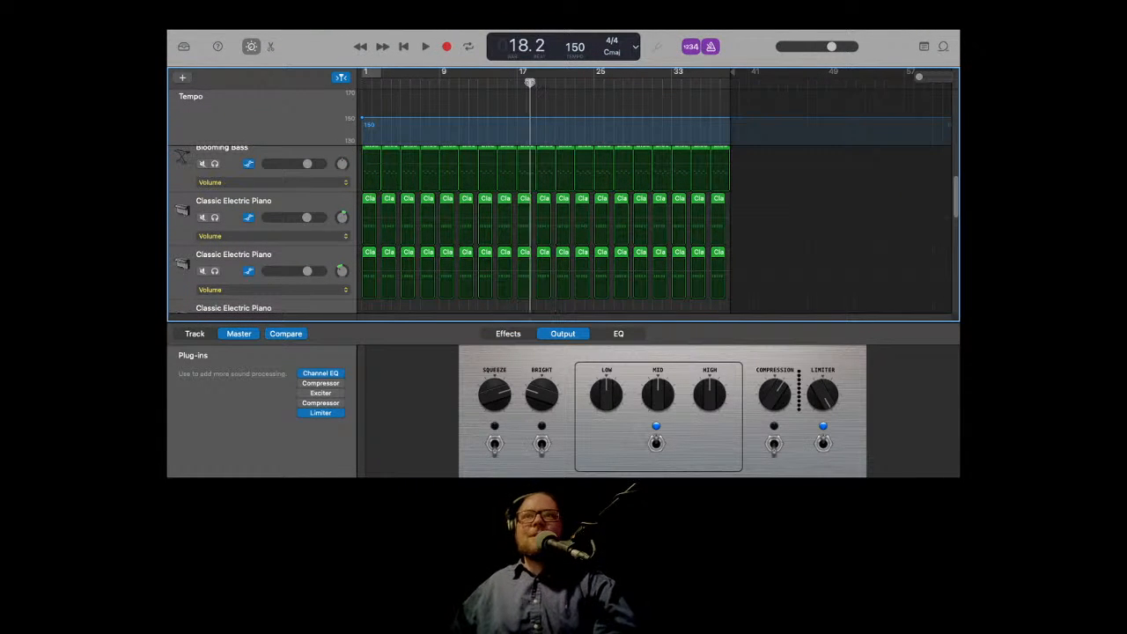
key(space)
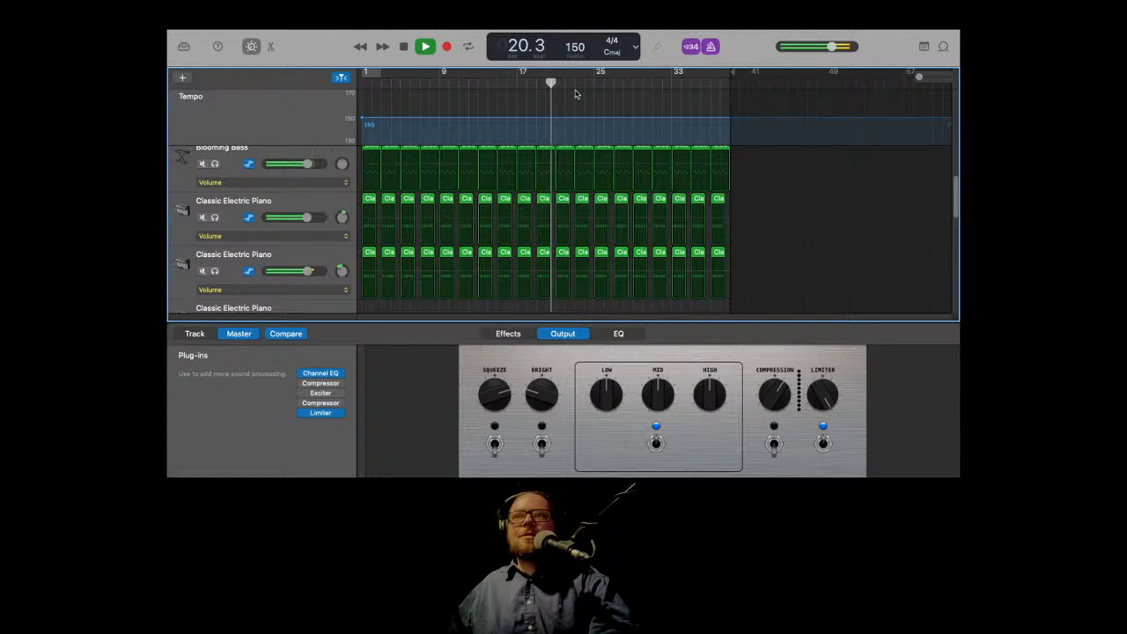
key(space)
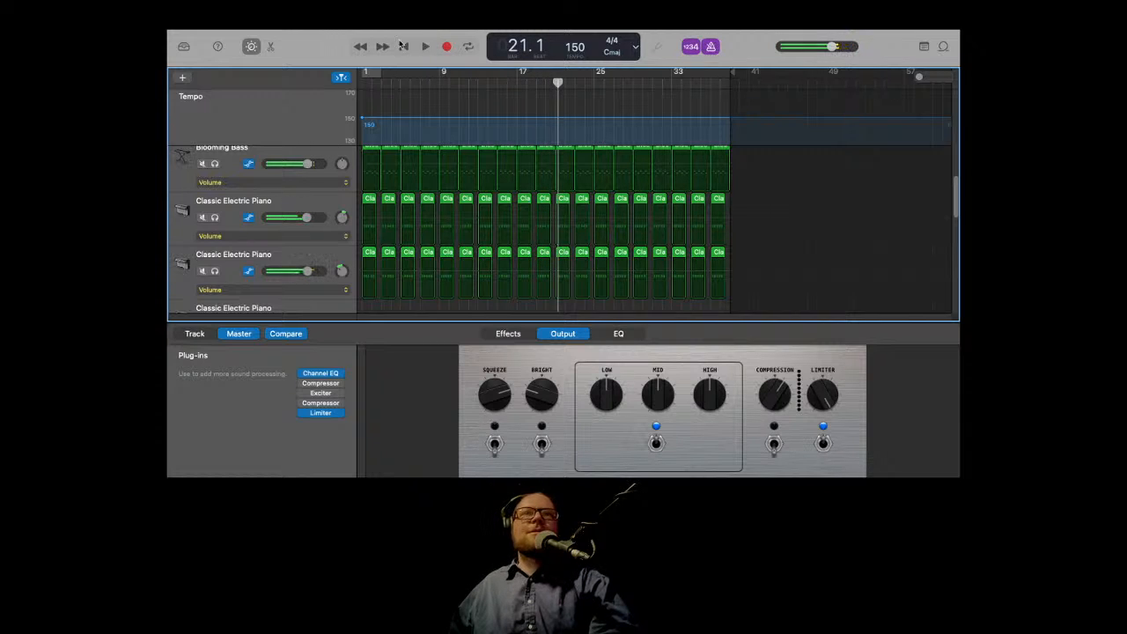
click(403, 45)
click(424, 46)
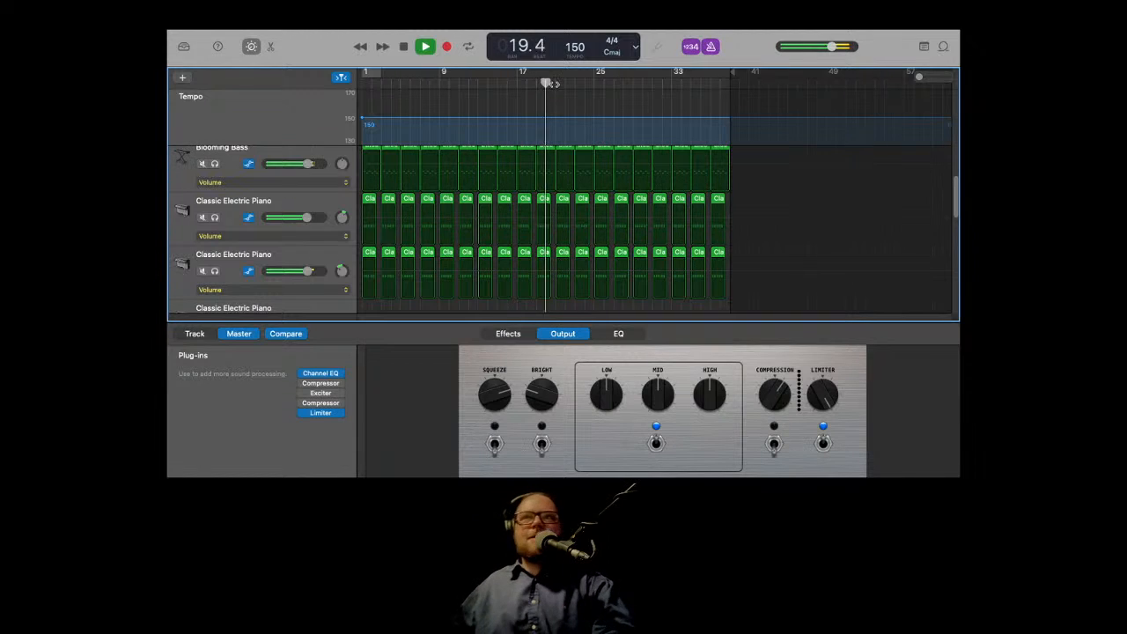
key(space)
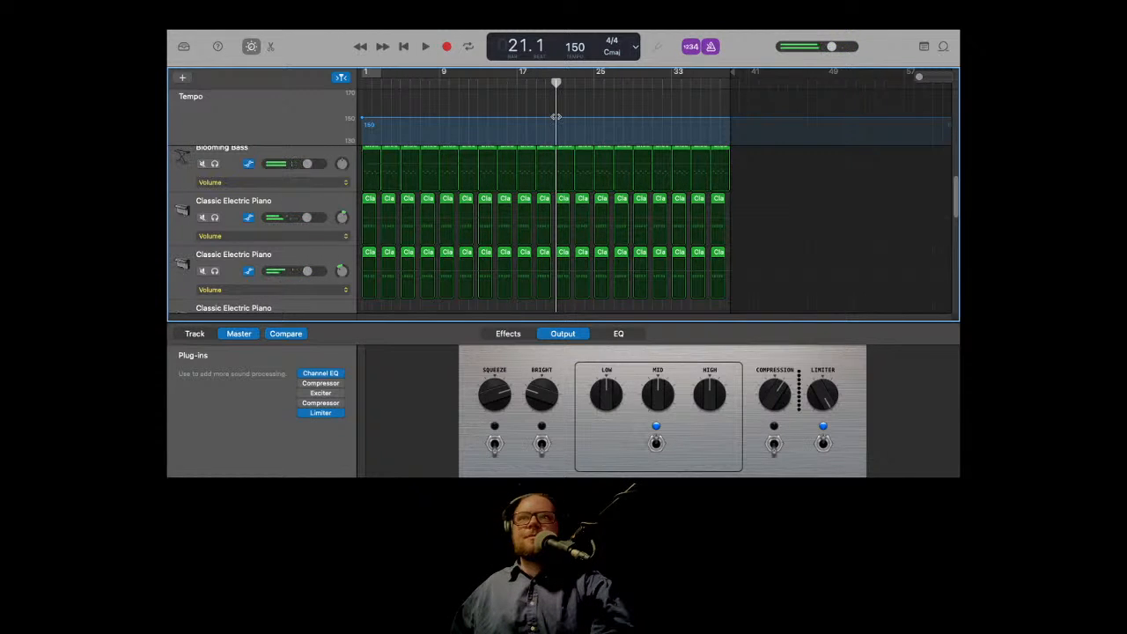
Step: Add a tempo point at bar 21 and lower the tempo after it to 75 BPM
drag(557, 83, 555, 83)
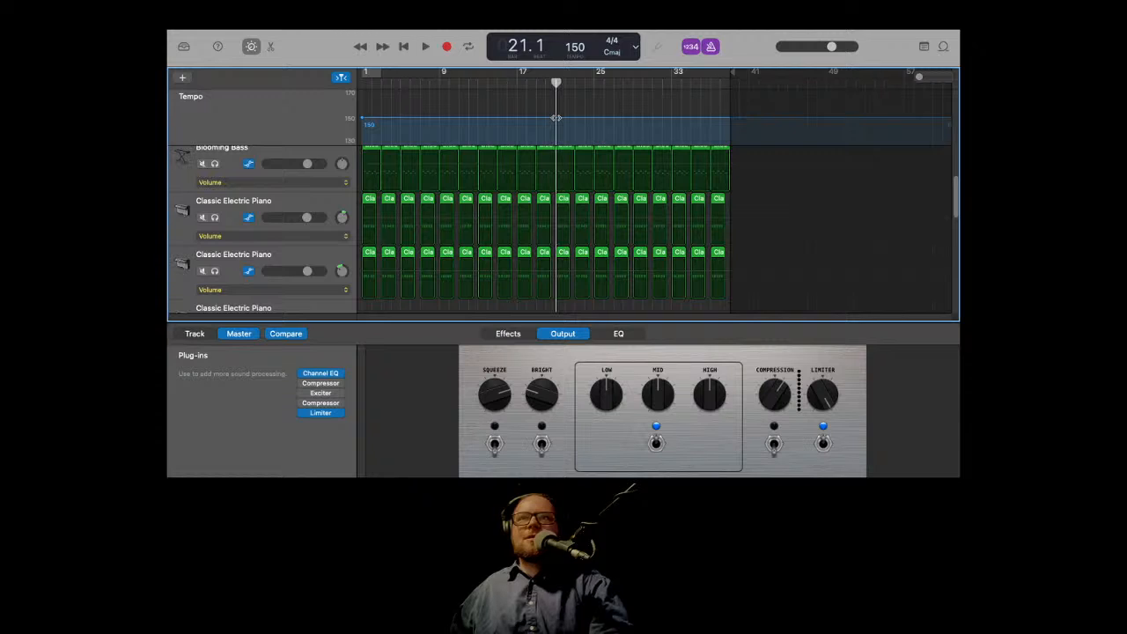
drag(556, 85, 556, 84)
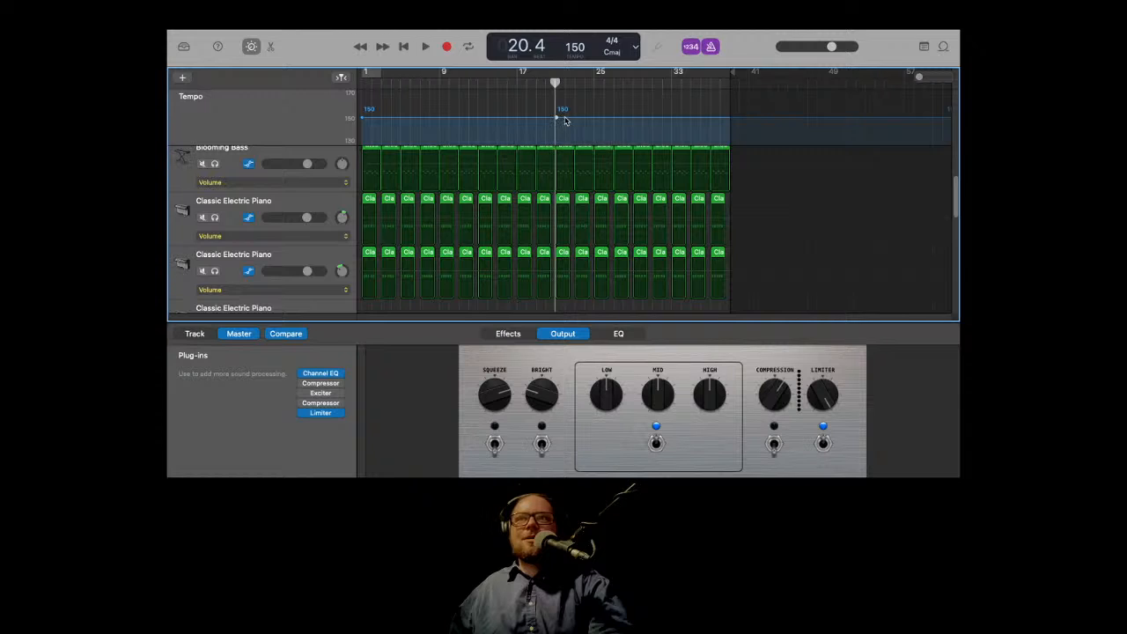
drag(564, 118, 569, 227)
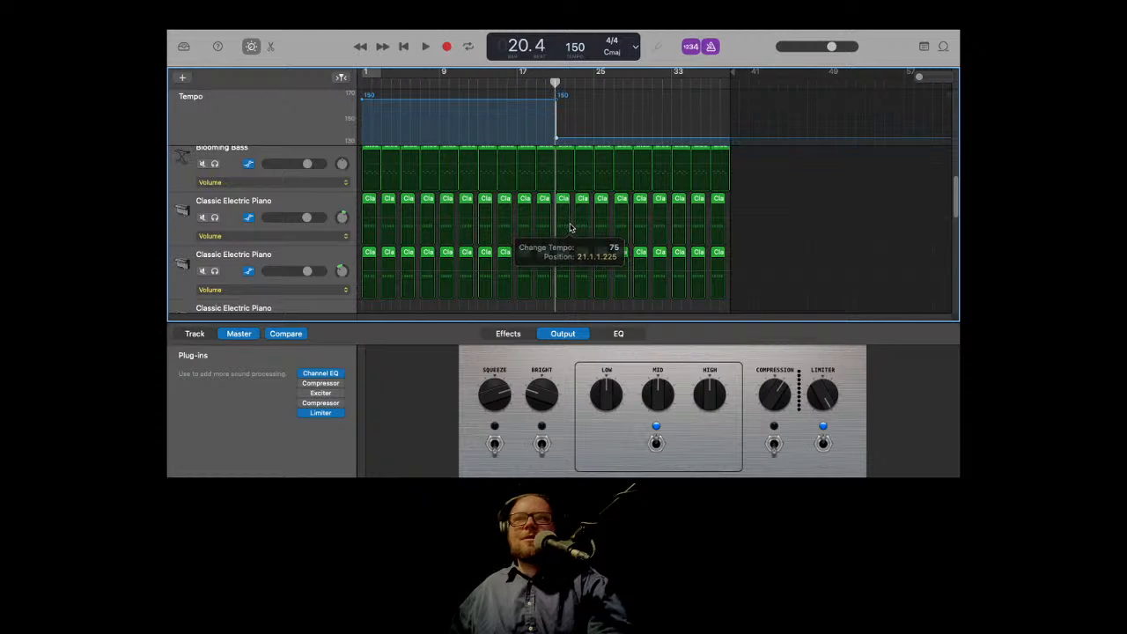
Step: Play the section around bar 17 through the tempo change to hear the slowdown
click(544, 83)
scroll(547, 95, down, 3)
key(space)
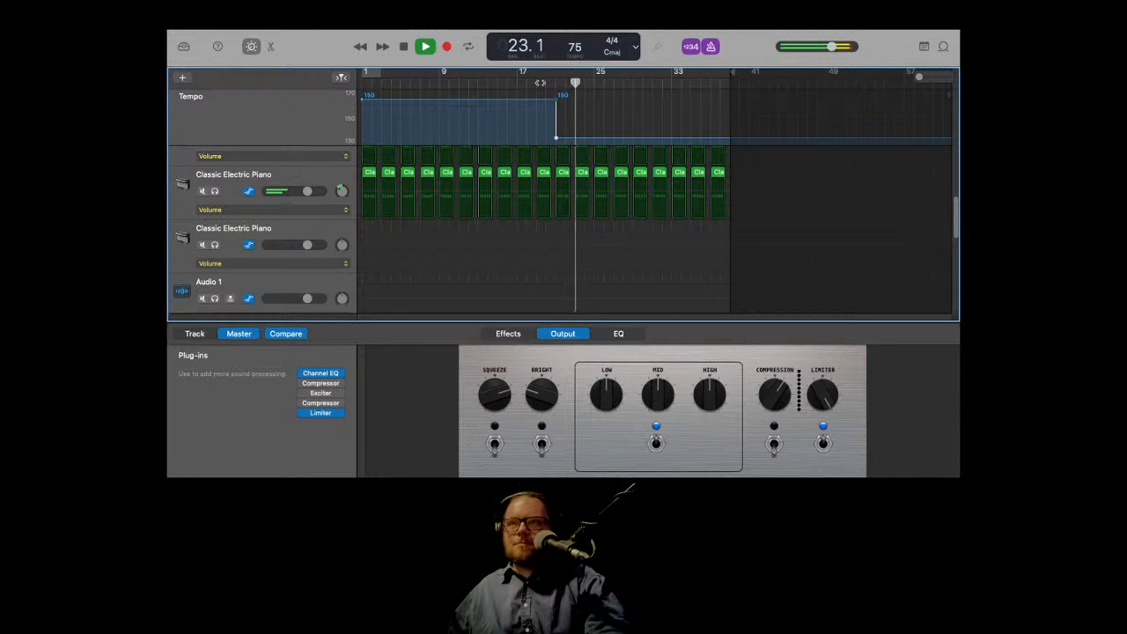
click(529, 84)
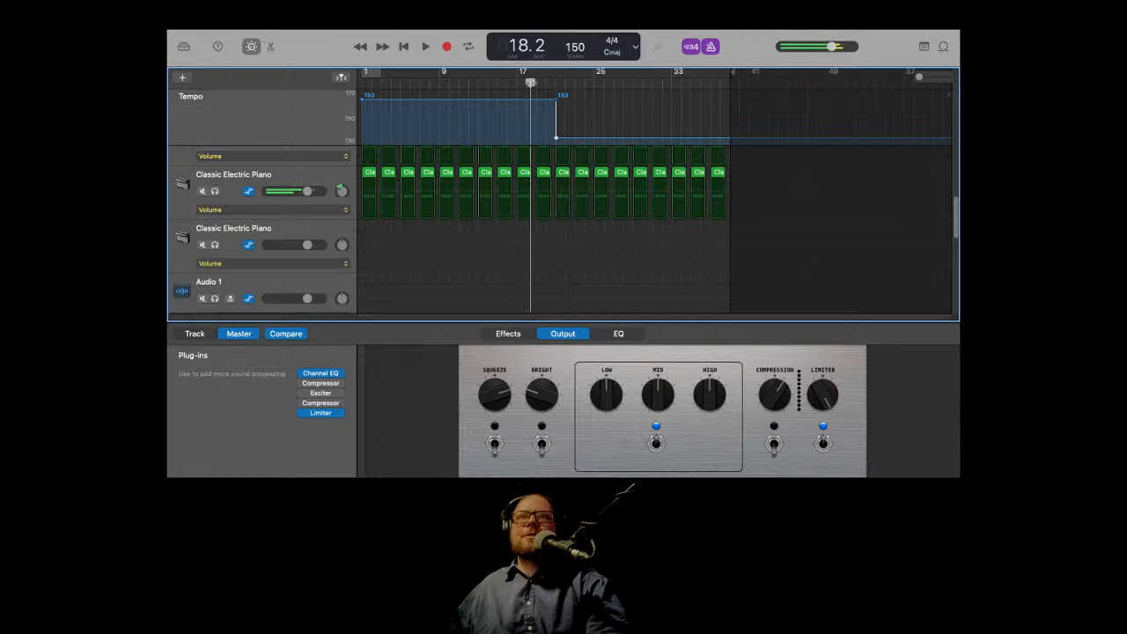
click(518, 84)
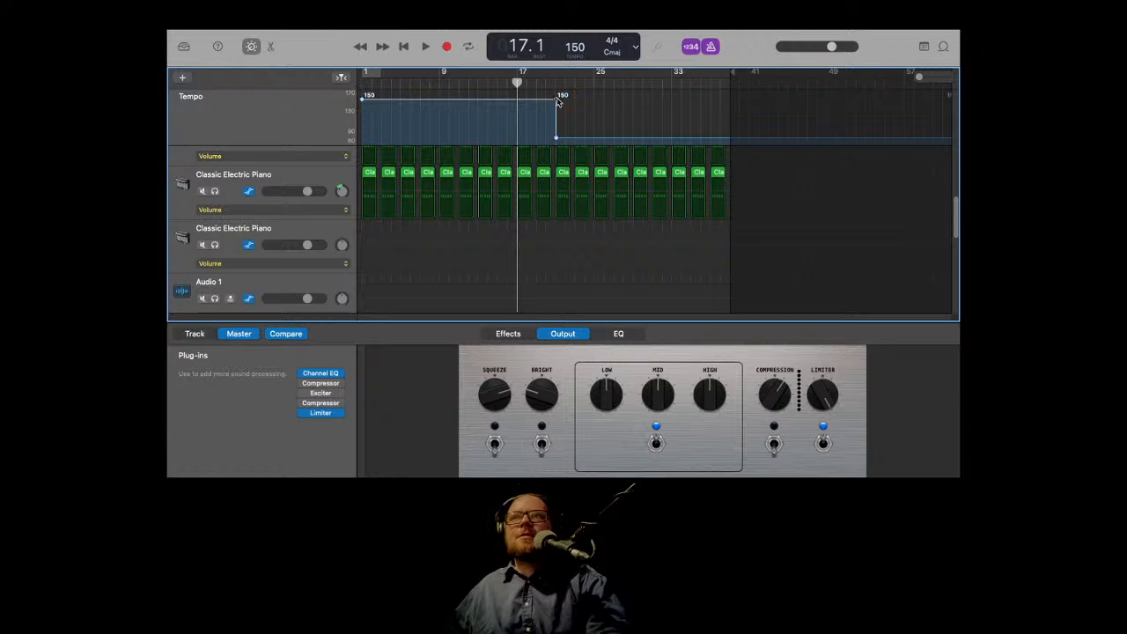
key(space)
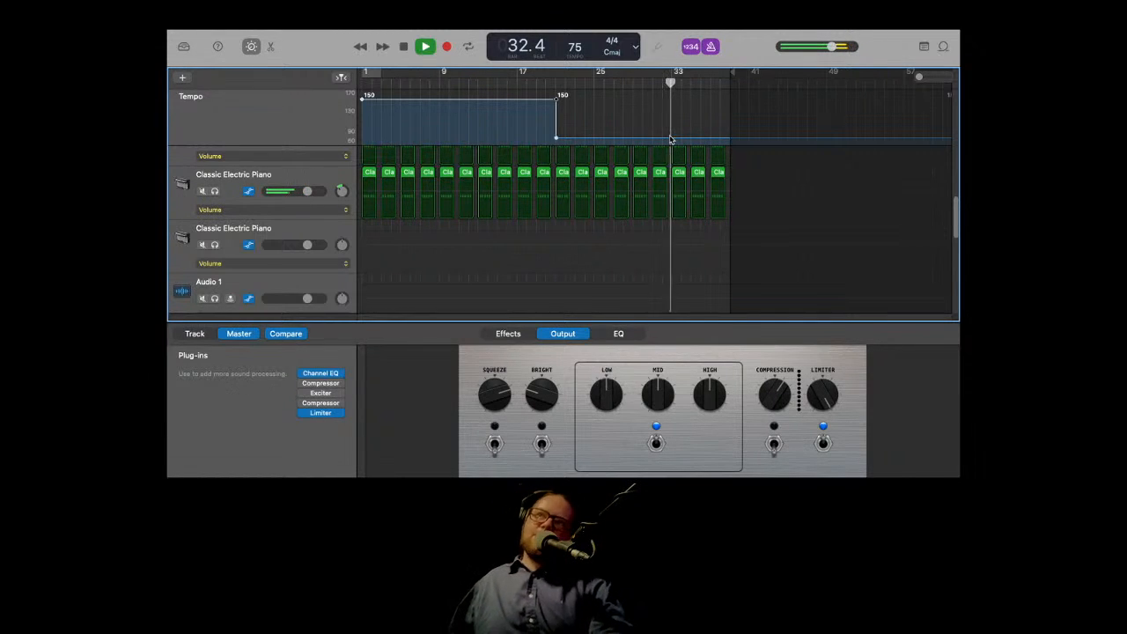
key(space)
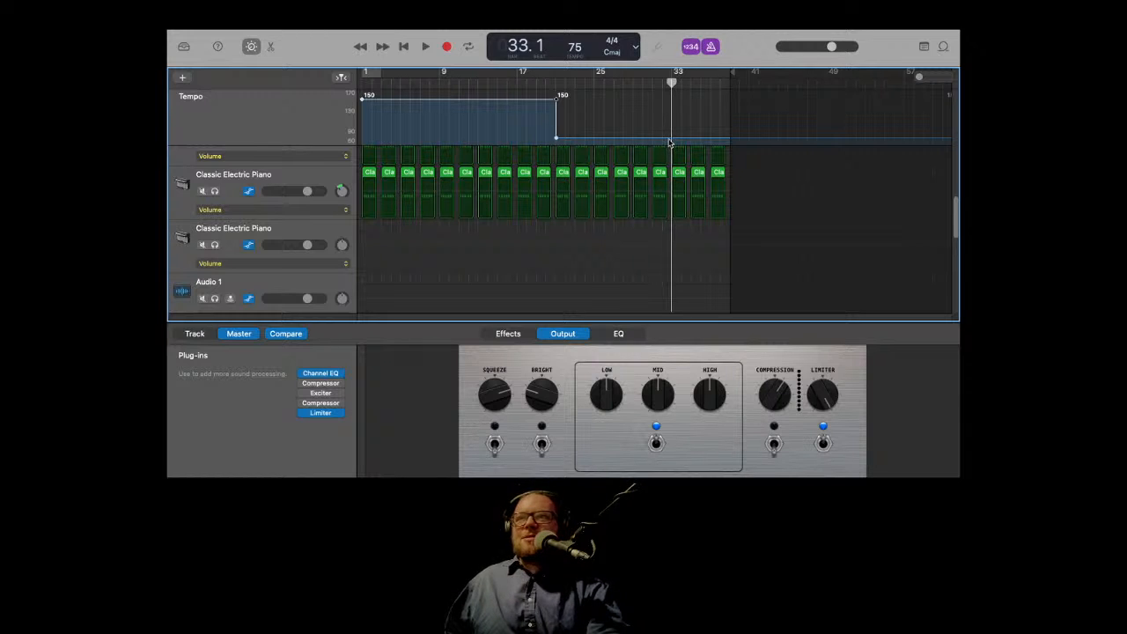
Step: Add a tempo point at bar 33, raise the tempo after it to 150 BPM, and play from bar 31
click(670, 141)
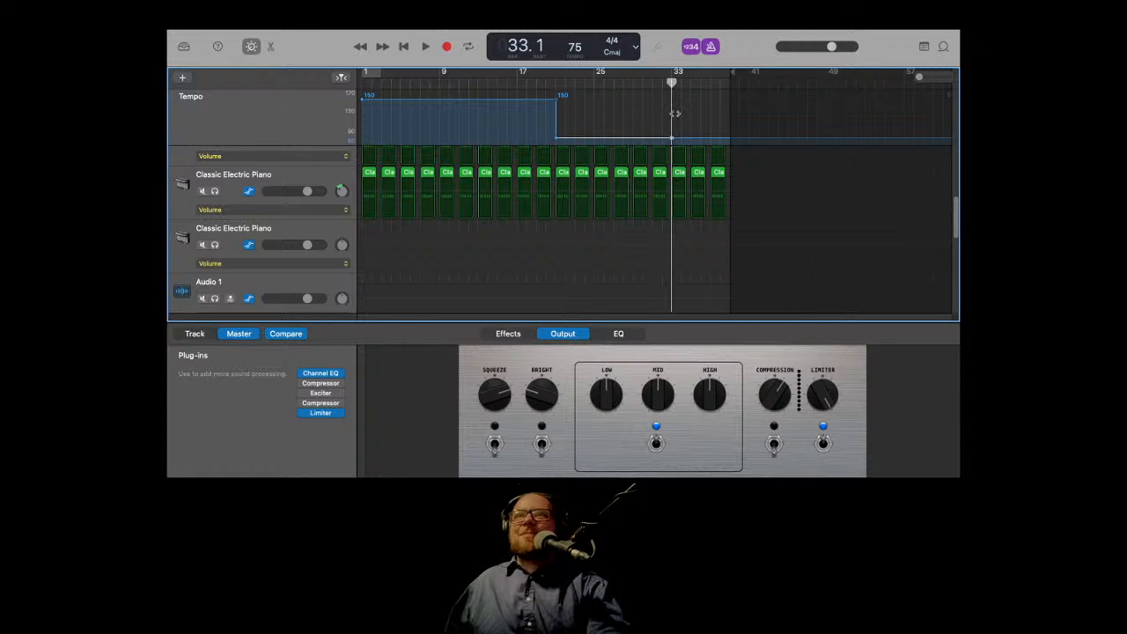
drag(686, 140, 686, 96)
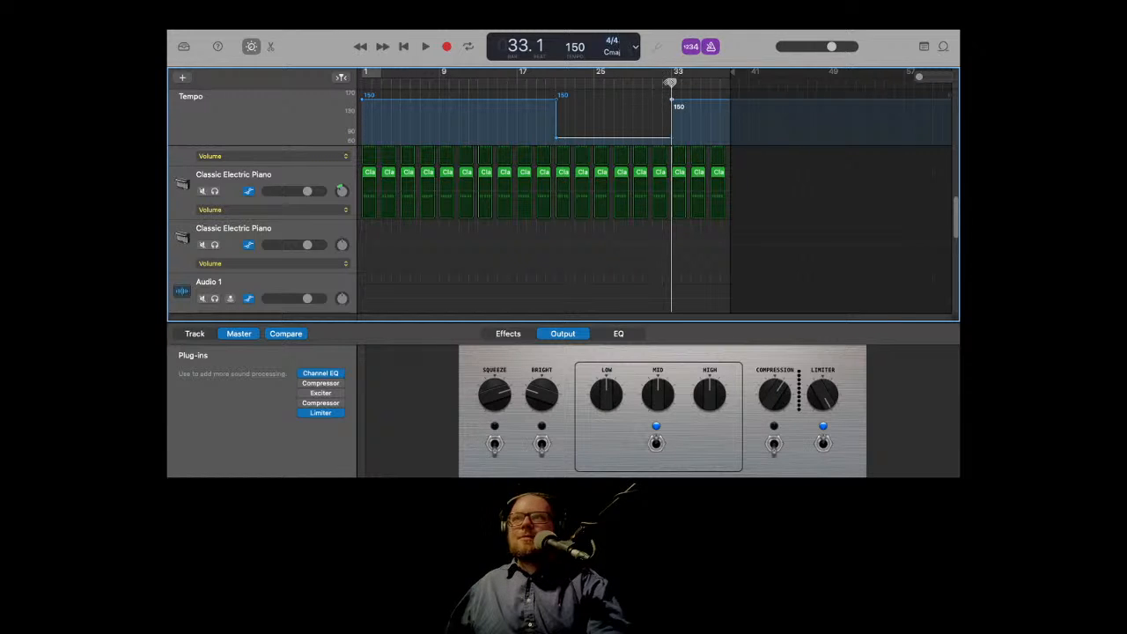
click(649, 83)
key(space)
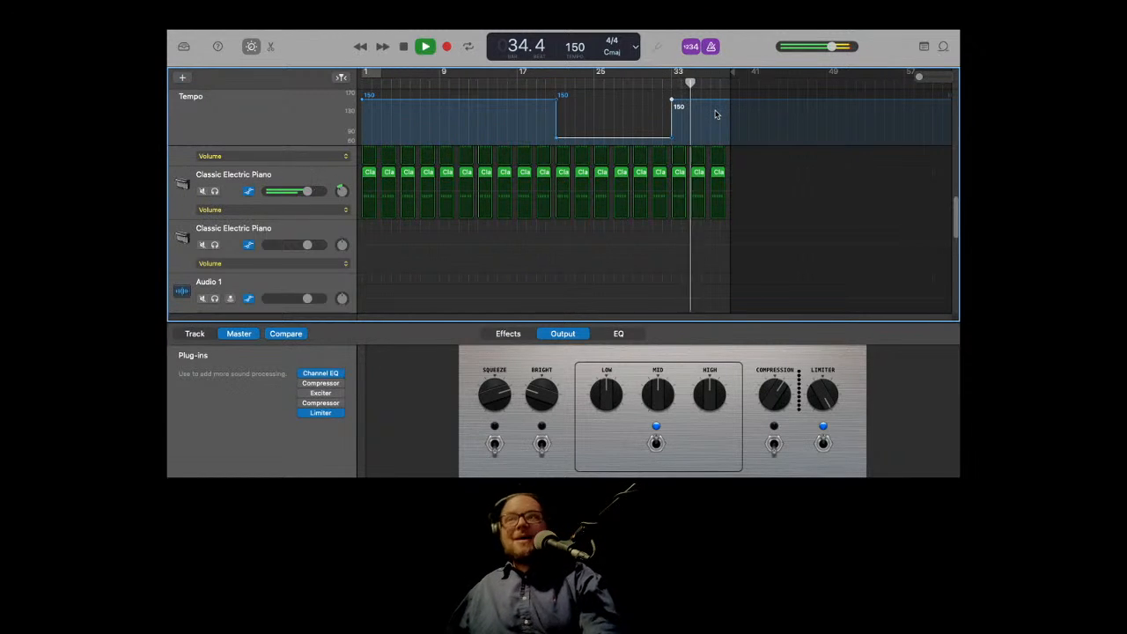
Step: Stop playback and hide the automation lanes on the Classic Electric Piano tracks
key(space)
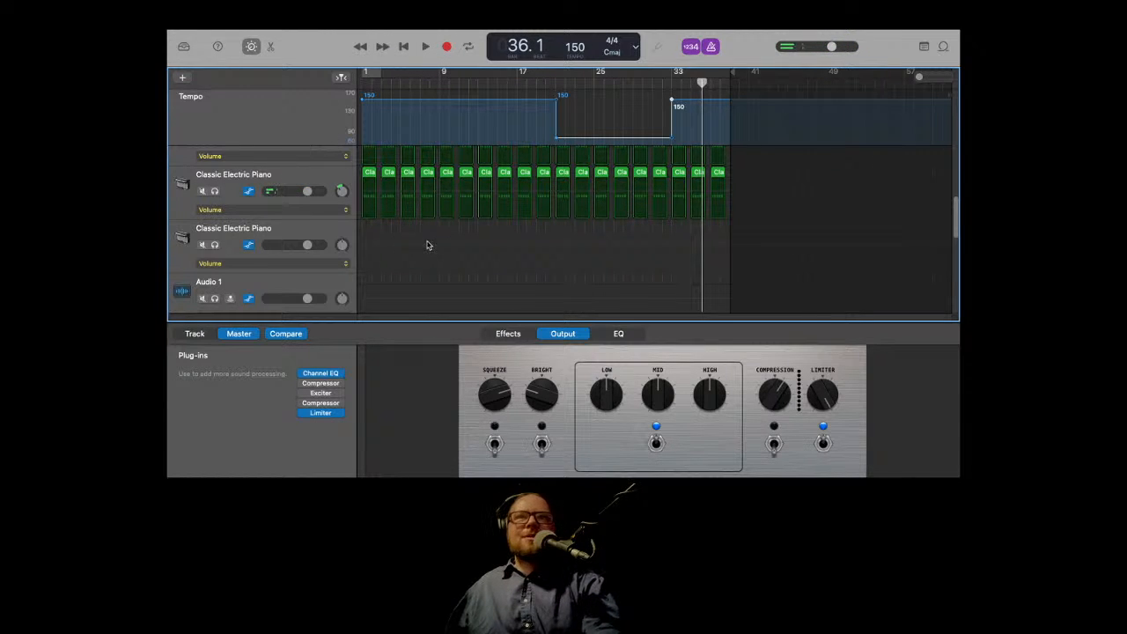
click(249, 192)
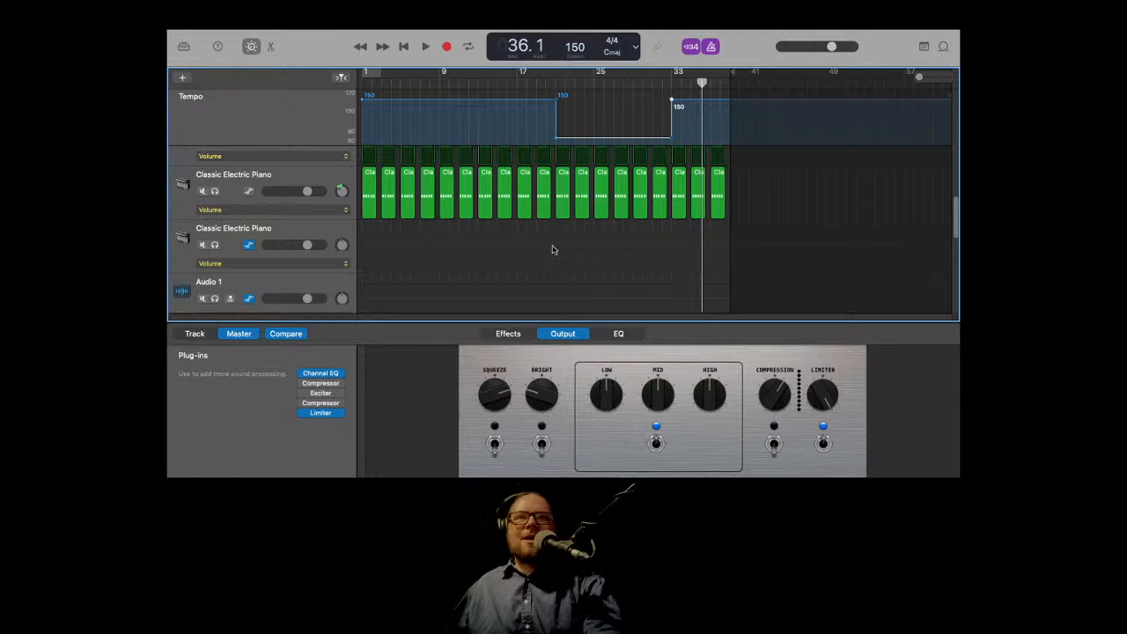
scroll(480, 225, up, 2)
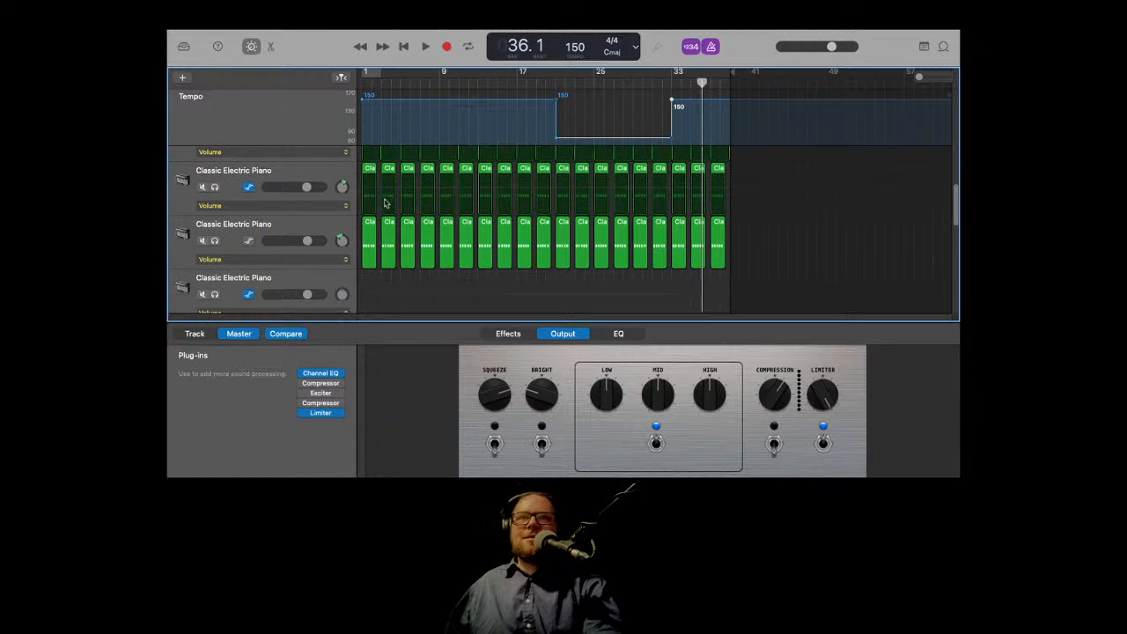
click(249, 186)
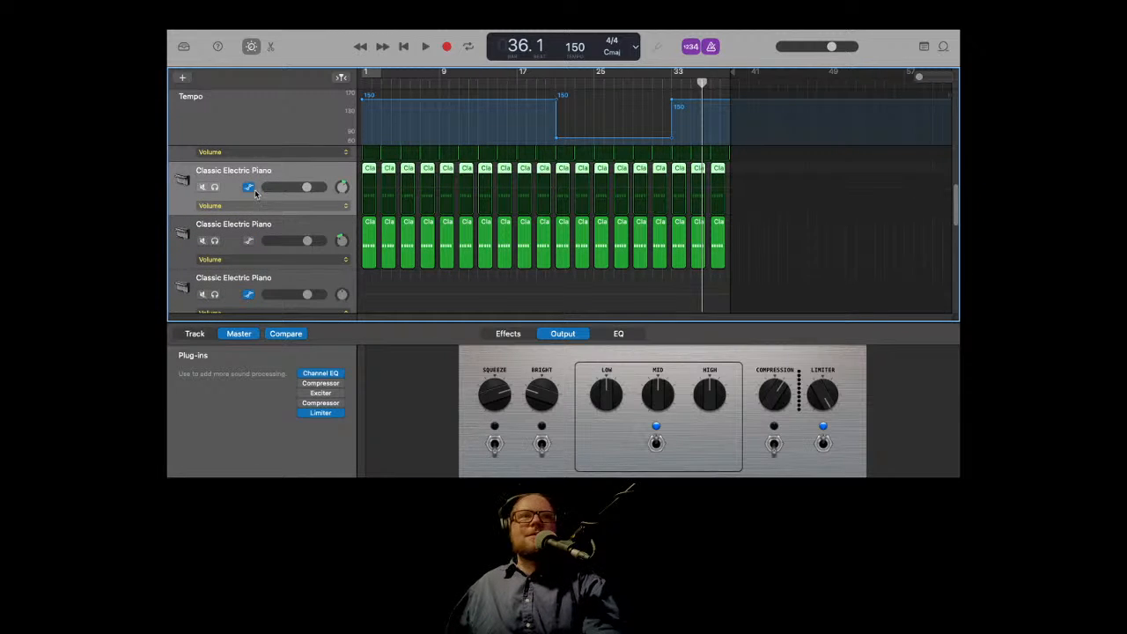
click(250, 188)
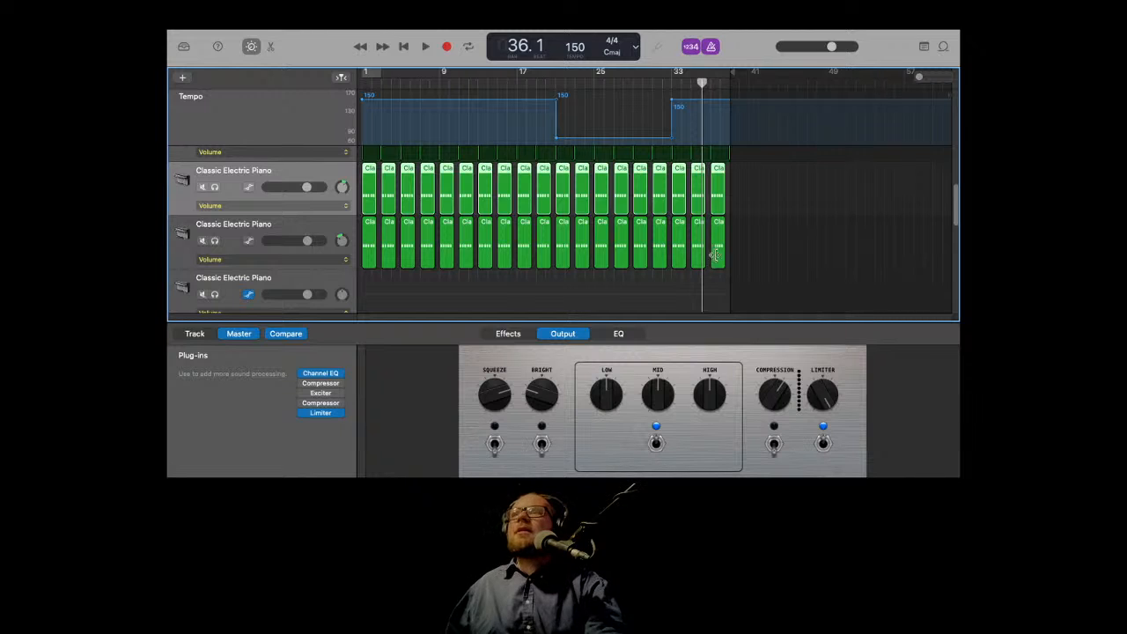
Step: Select the final regions across the tracks, paste them at bar 41, and play from bar 33 to hear the join
drag(730, 260, 696, 156)
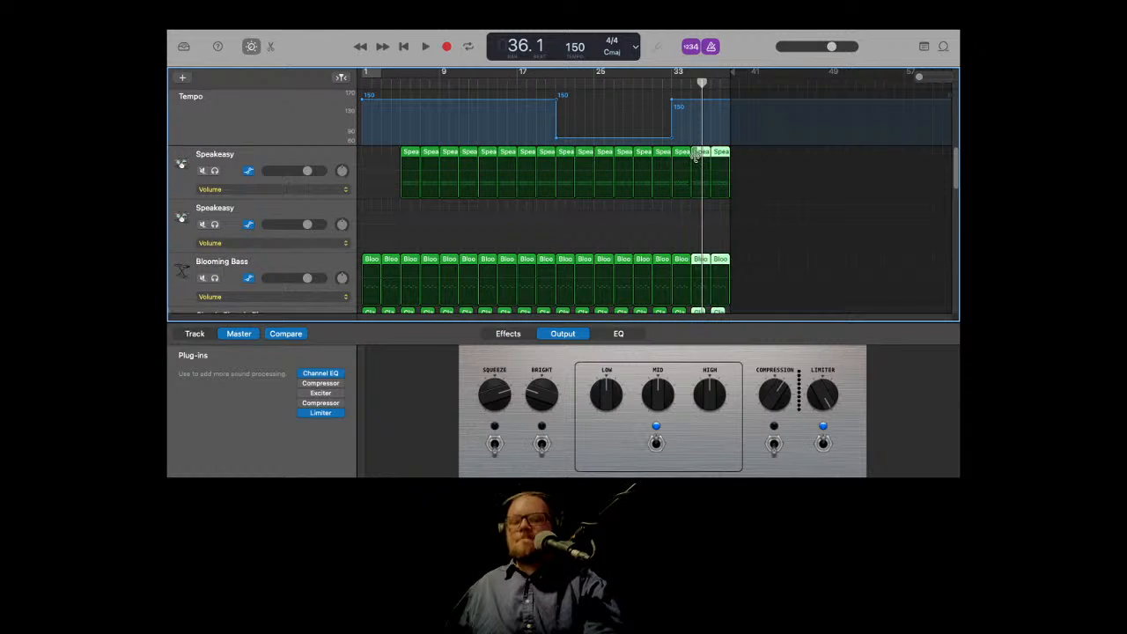
click(731, 82)
key(super+v)
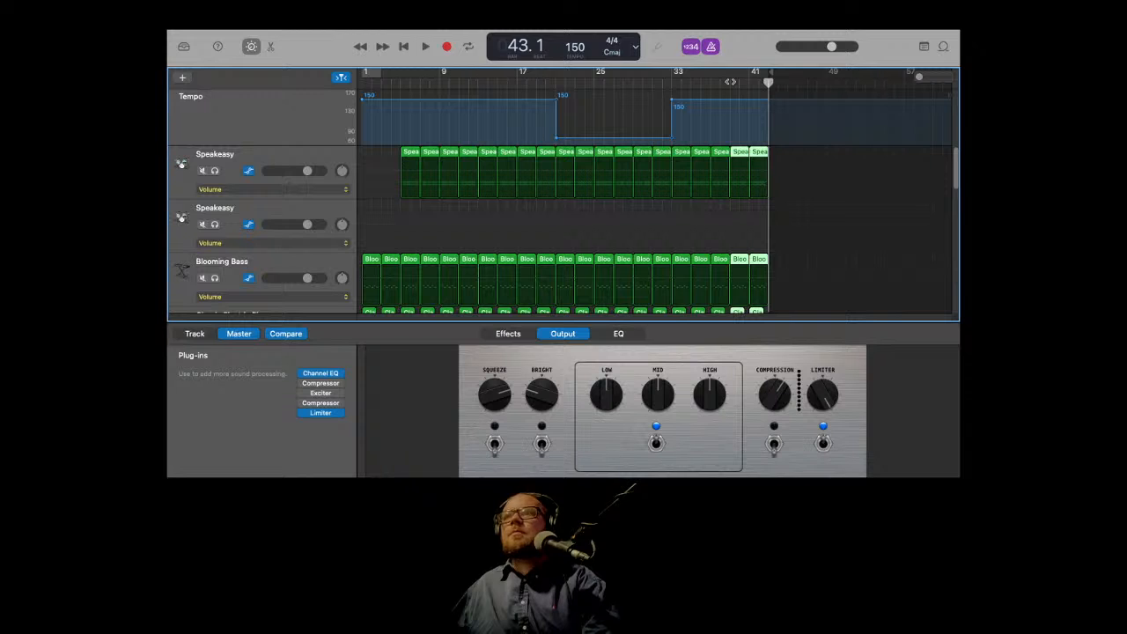
click(672, 82)
key(space)
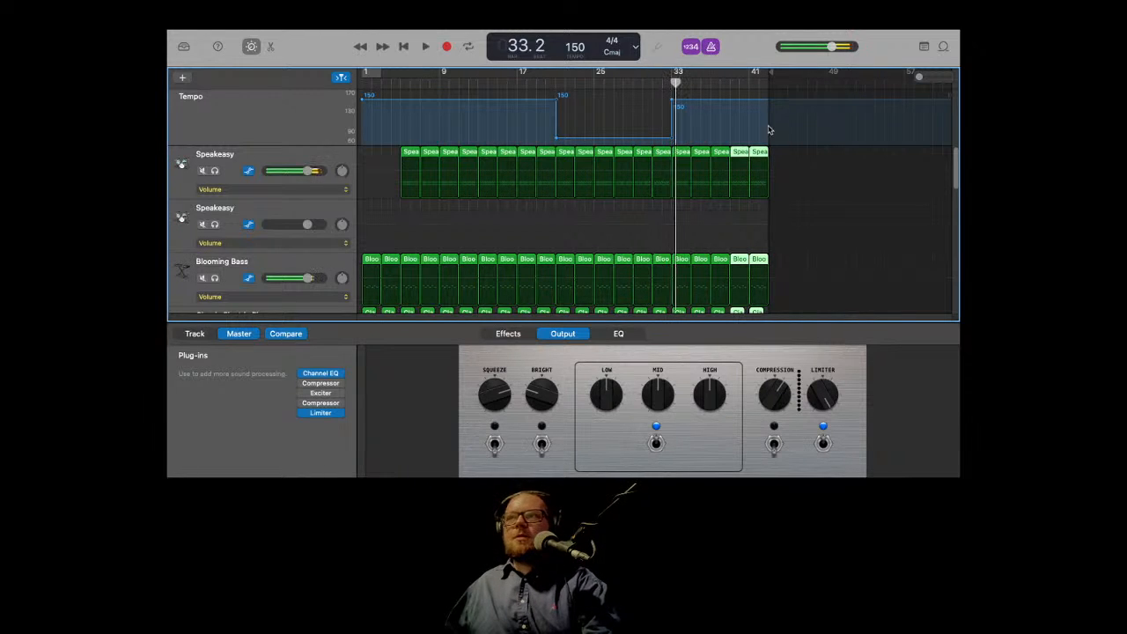
Step: Paste the copied regions six more times from bar 45 onward to extend the arrangement
click(769, 82)
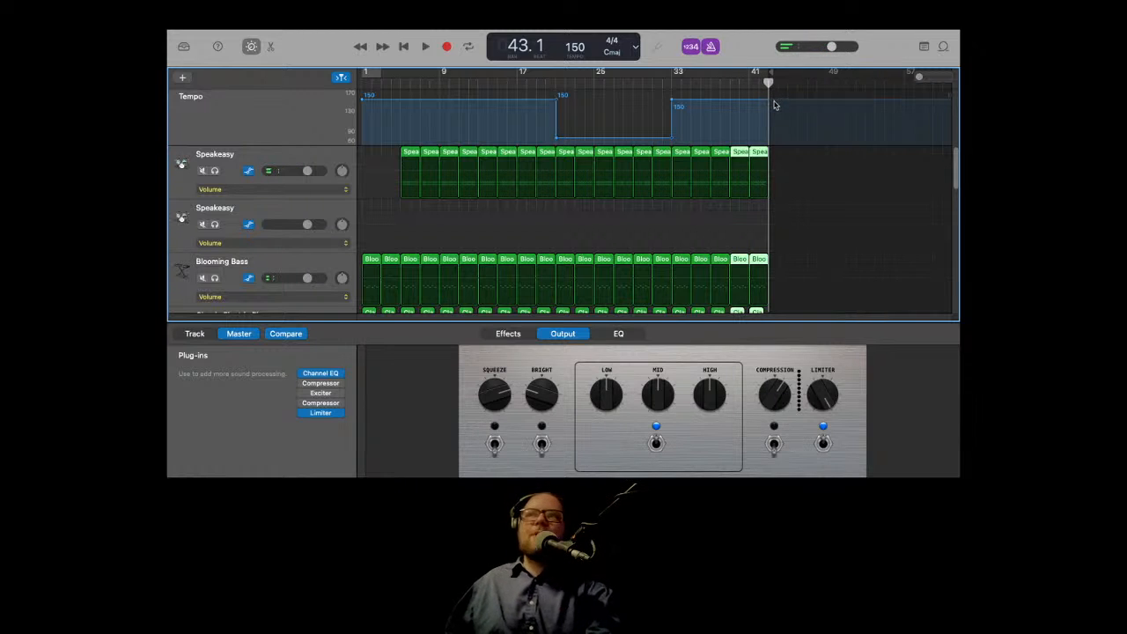
key(super+v)
key(super+v)
key(super+v)
key(super+v)
key(super+v)
key(super+v)
key(super+v)
key(super+v)
key(super+v)
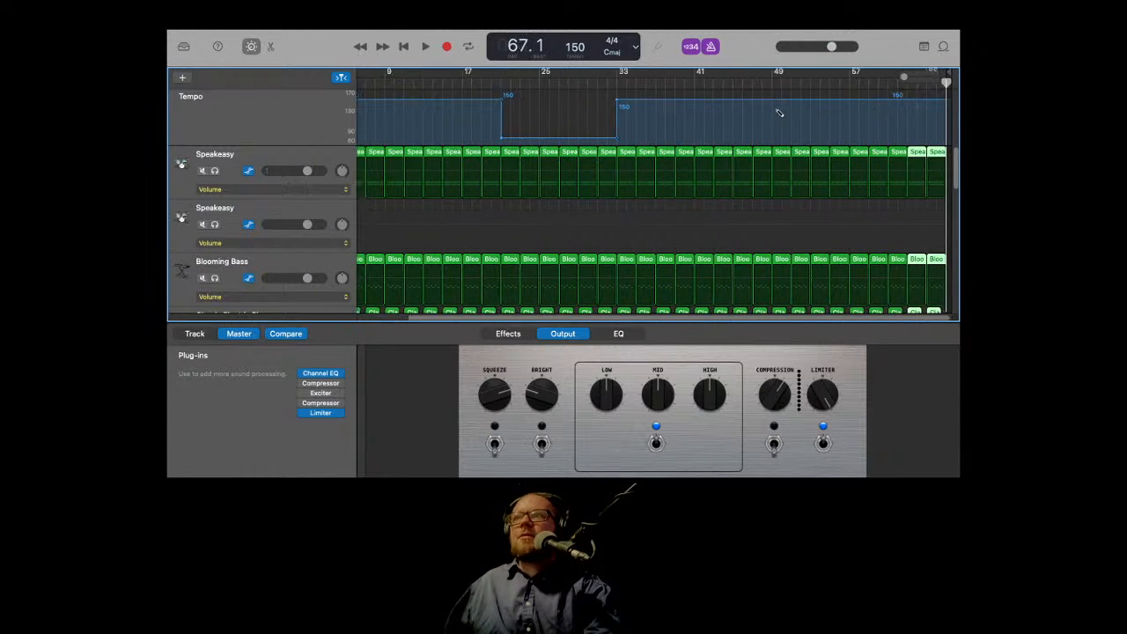
key(super+v)
key(super+v)
key(super+v)
key(super+v)
key(super+v)
key(super+v)
key(super+v)
key(super+v)
key(super+v)
key(super+v)
key(super+v)
key(super+v)
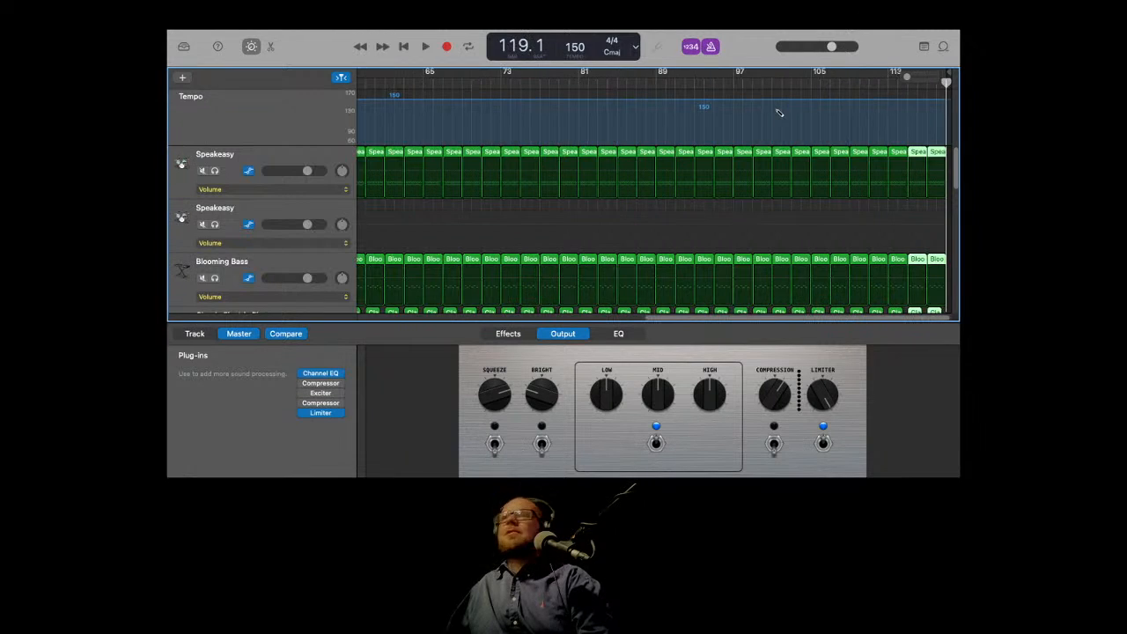
scroll(519, 235, left, 3)
click(422, 220)
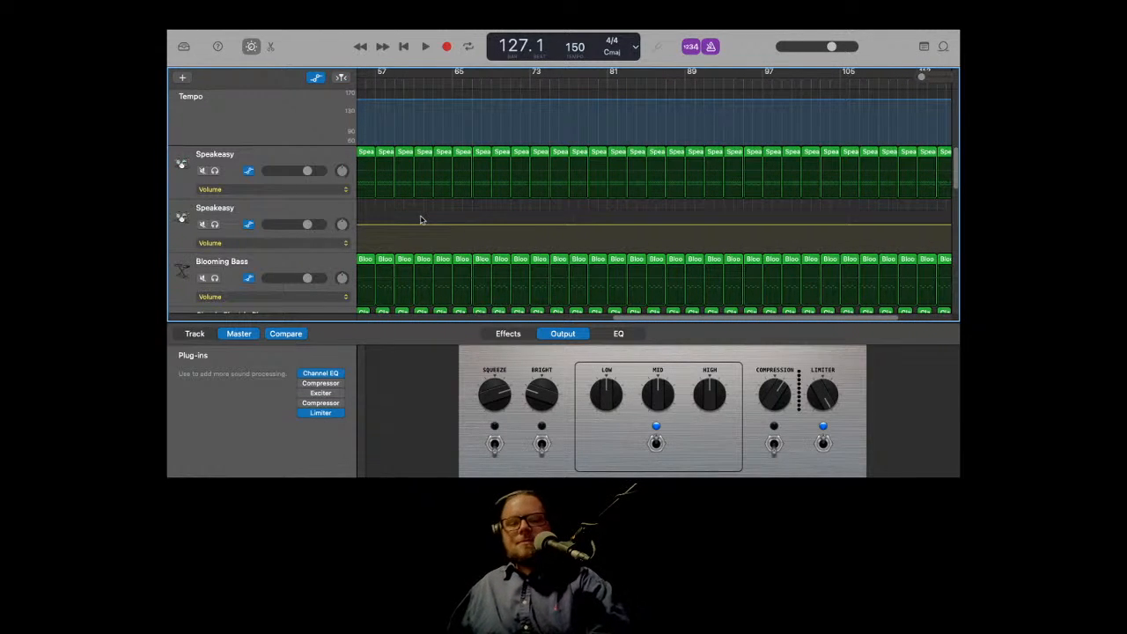
key(super+z)
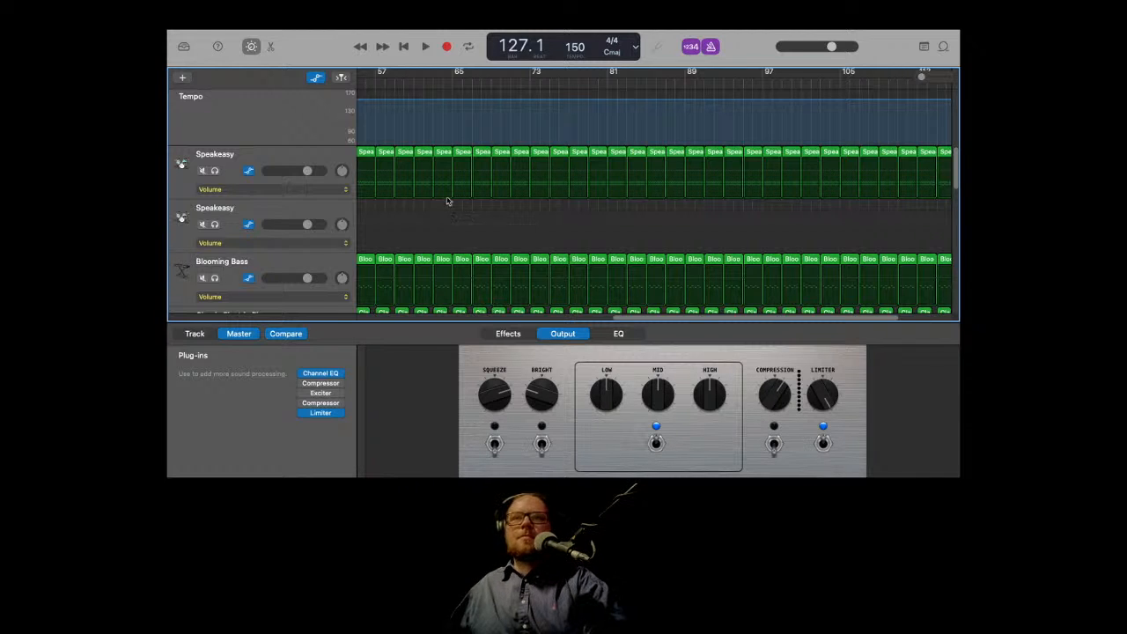
Step: Play the extended arrangement from bar 33
scroll(478, 177, down, 5)
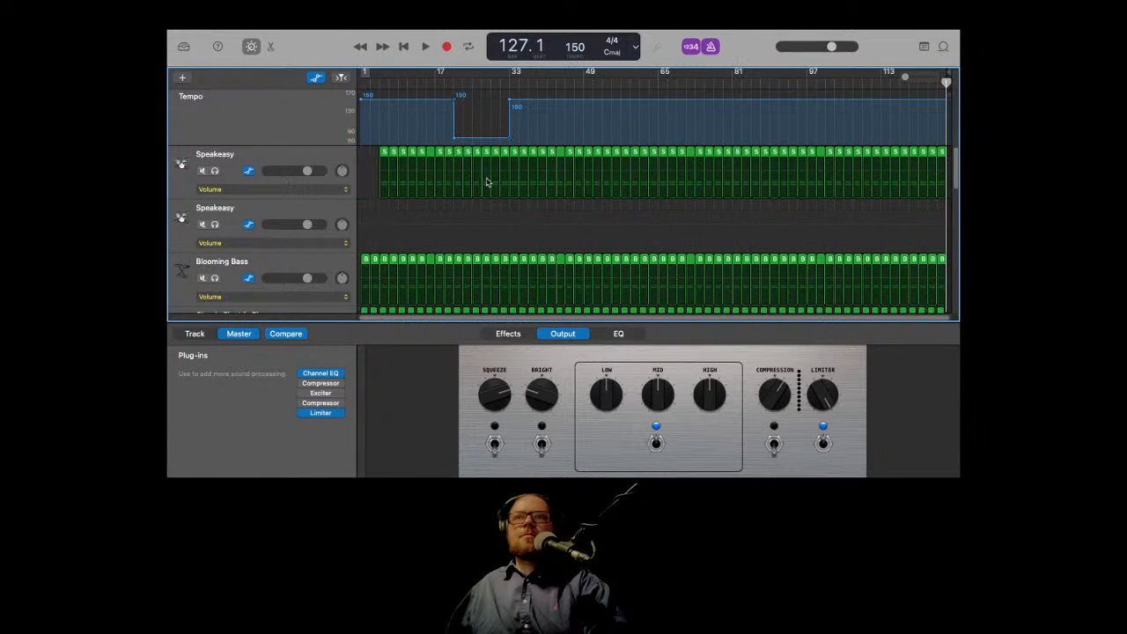
click(510, 82)
key(space)
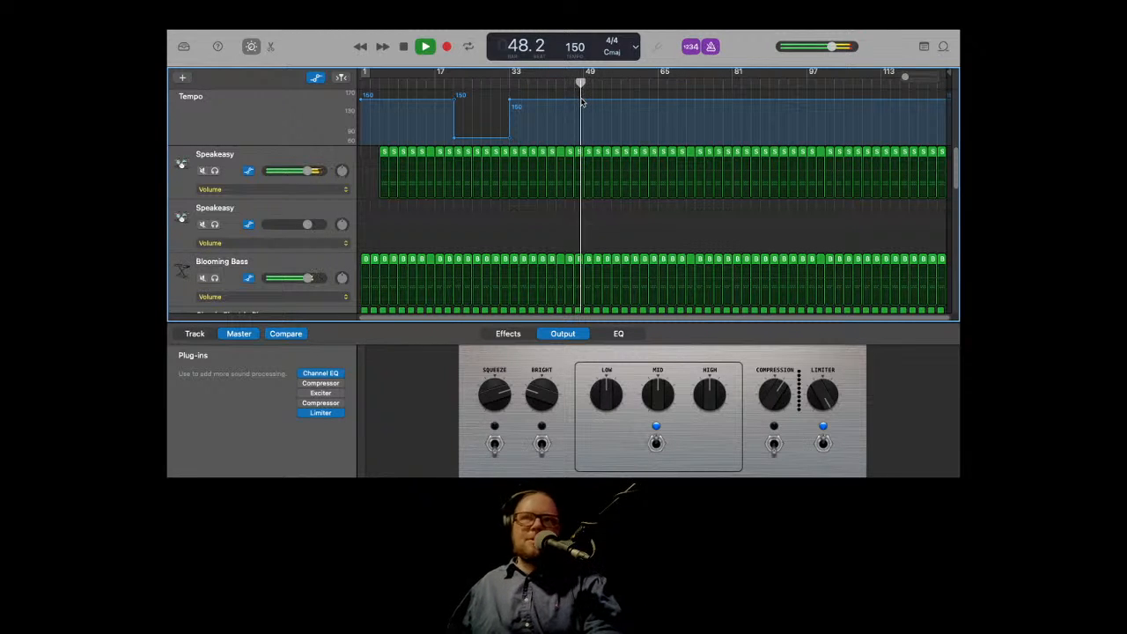
key(space)
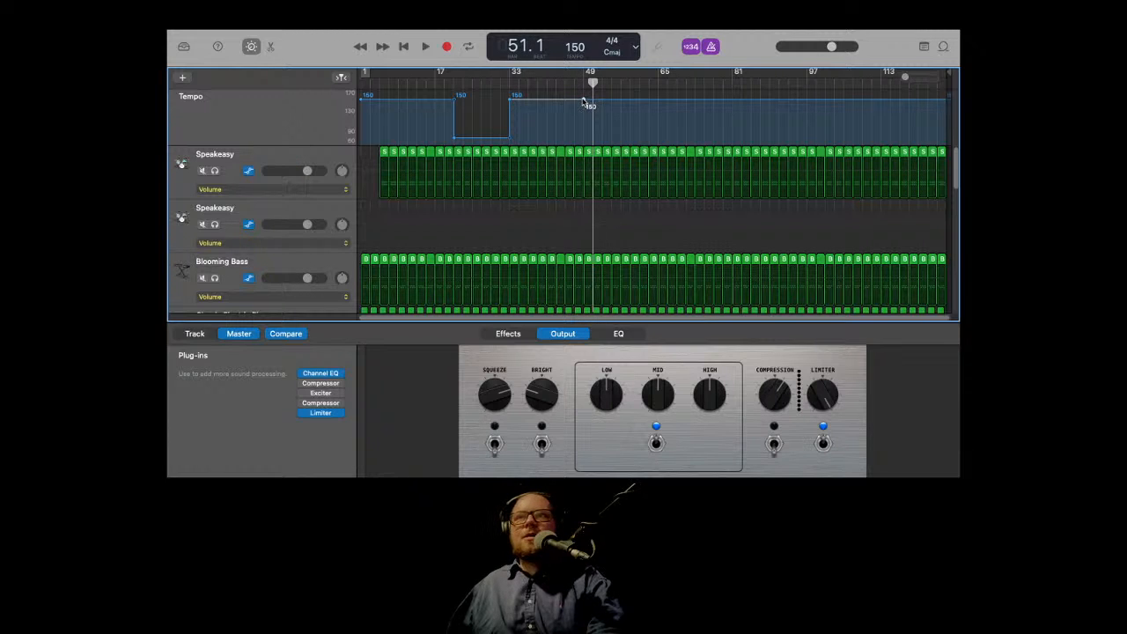
Step: Lower the tempo after the point near bar 48 to 75 BPM and play that section
drag(584, 103, 592, 144)
click(577, 83)
key(space)
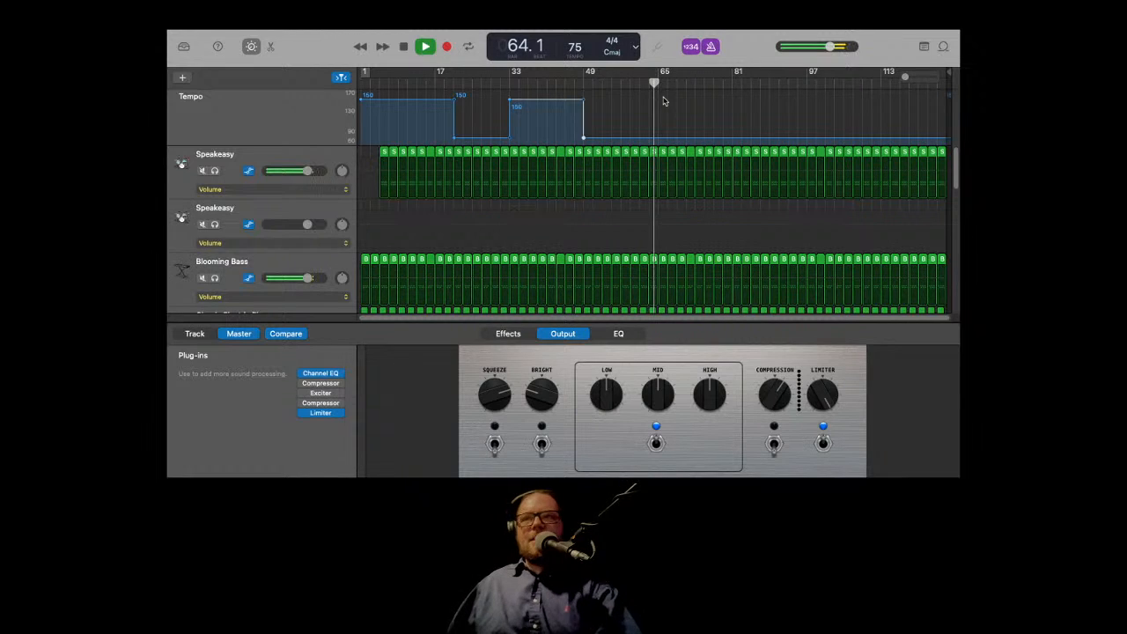
key(space)
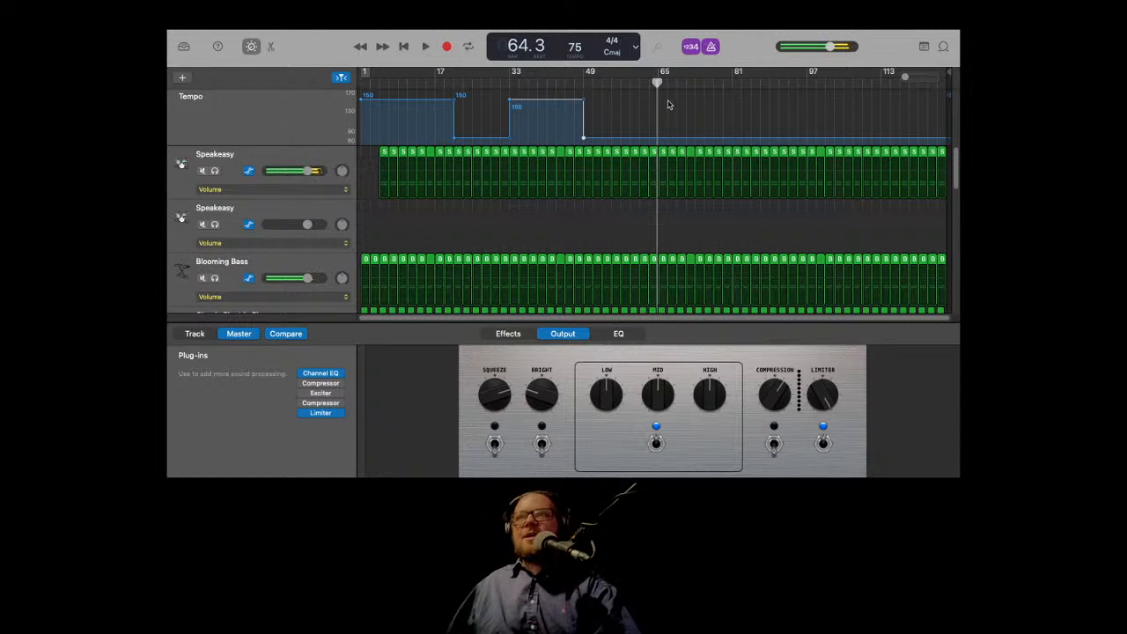
Step: Raise the tempo back to 150 BPM at about bar 64 and play through the change
drag(660, 83, 655, 83)
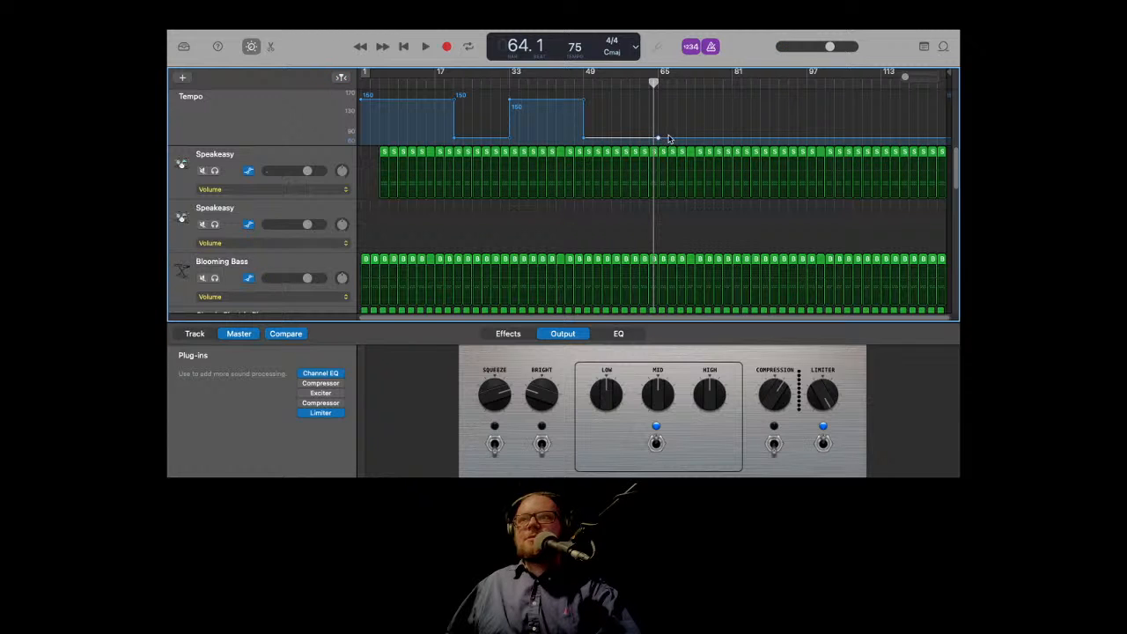
drag(673, 141, 675, 98)
key(space)
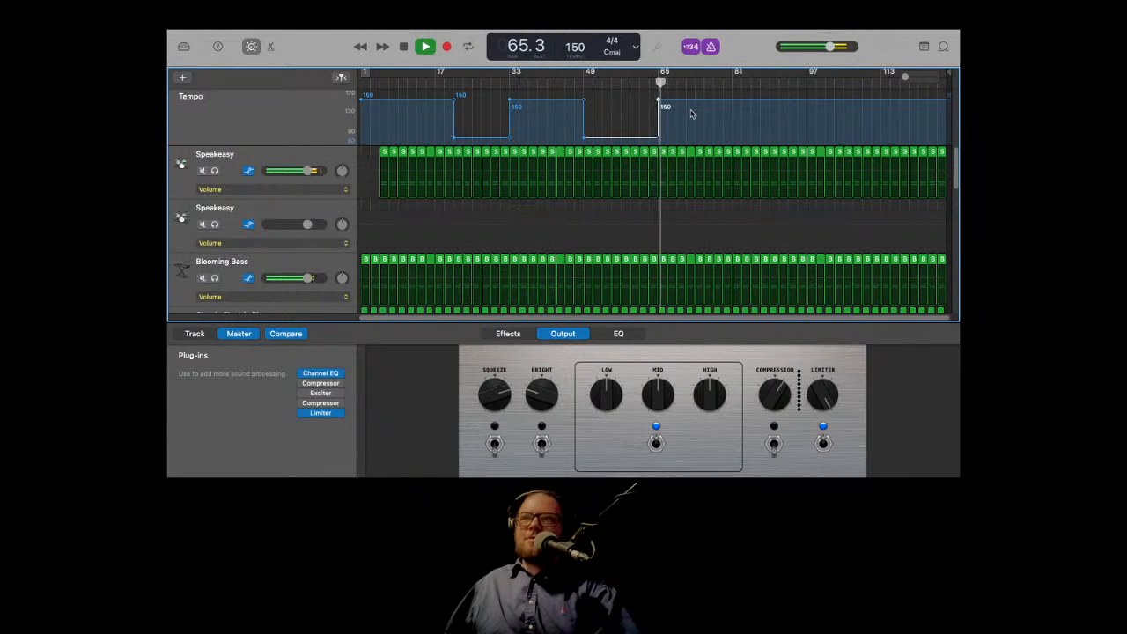
key(space)
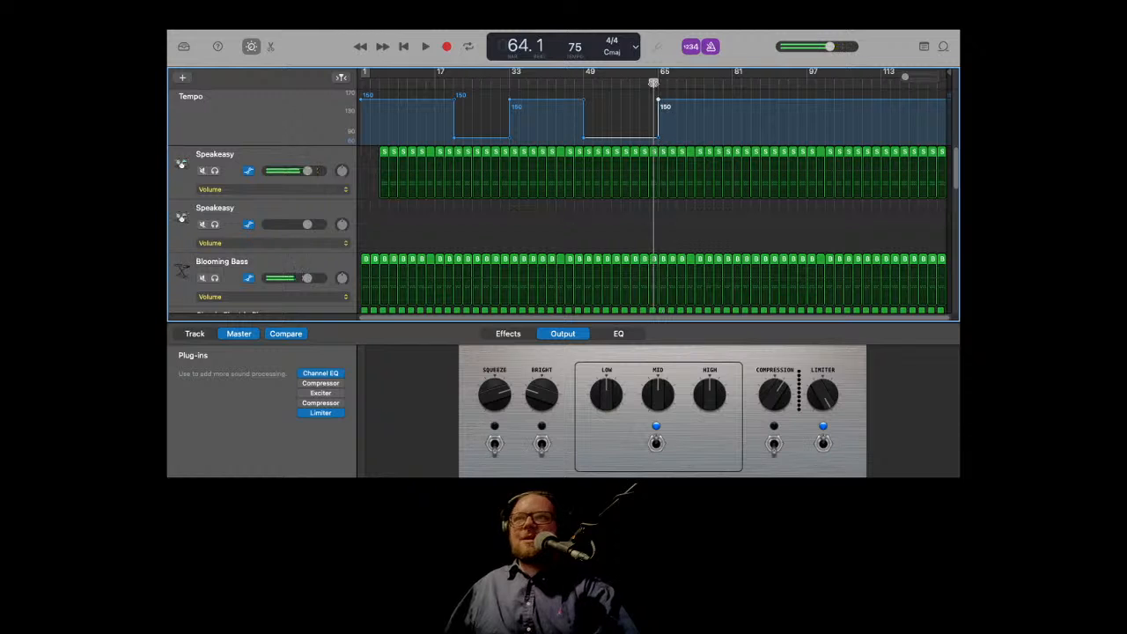
key(space)
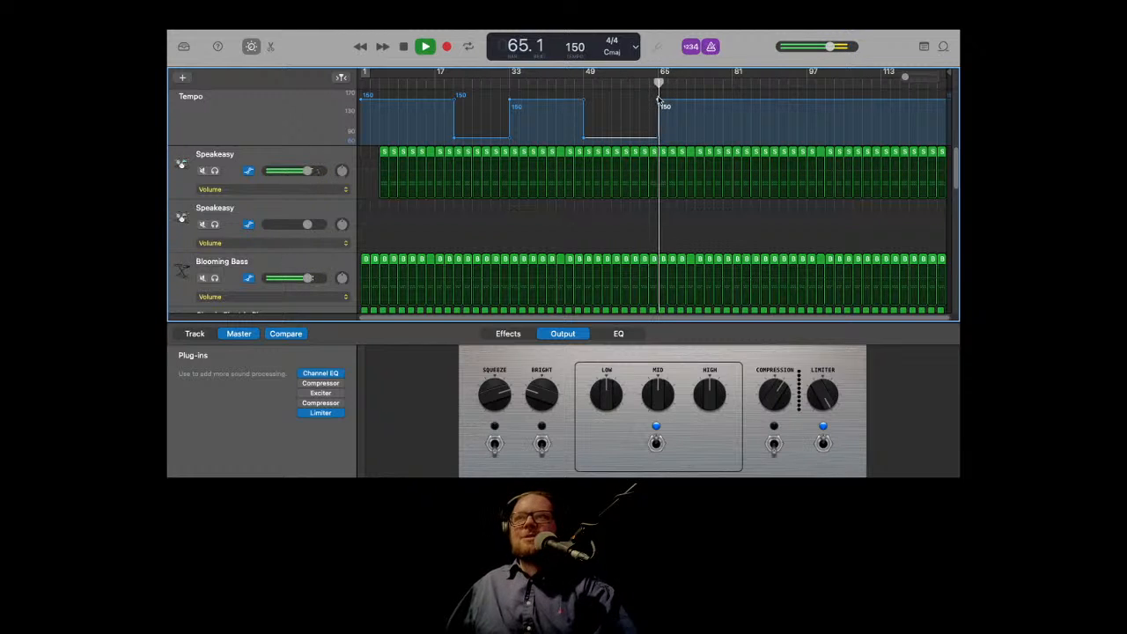
key(space)
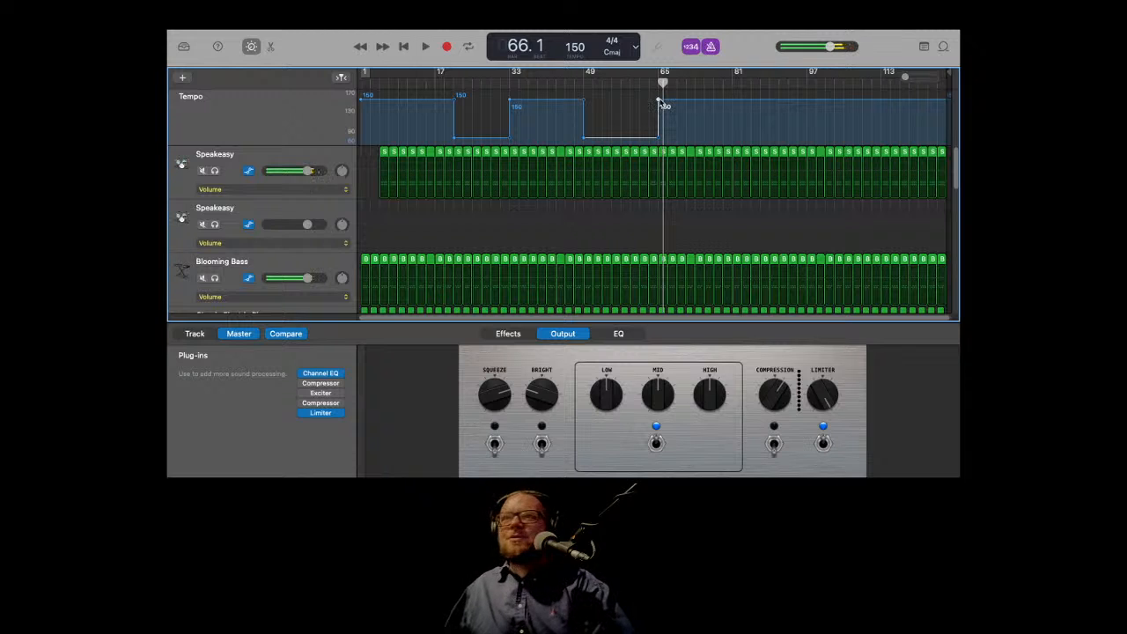
Step: Nudge the upper tempo point at the speed-up and replay the transition
drag(658, 99, 658, 95)
click(653, 84)
key(space)
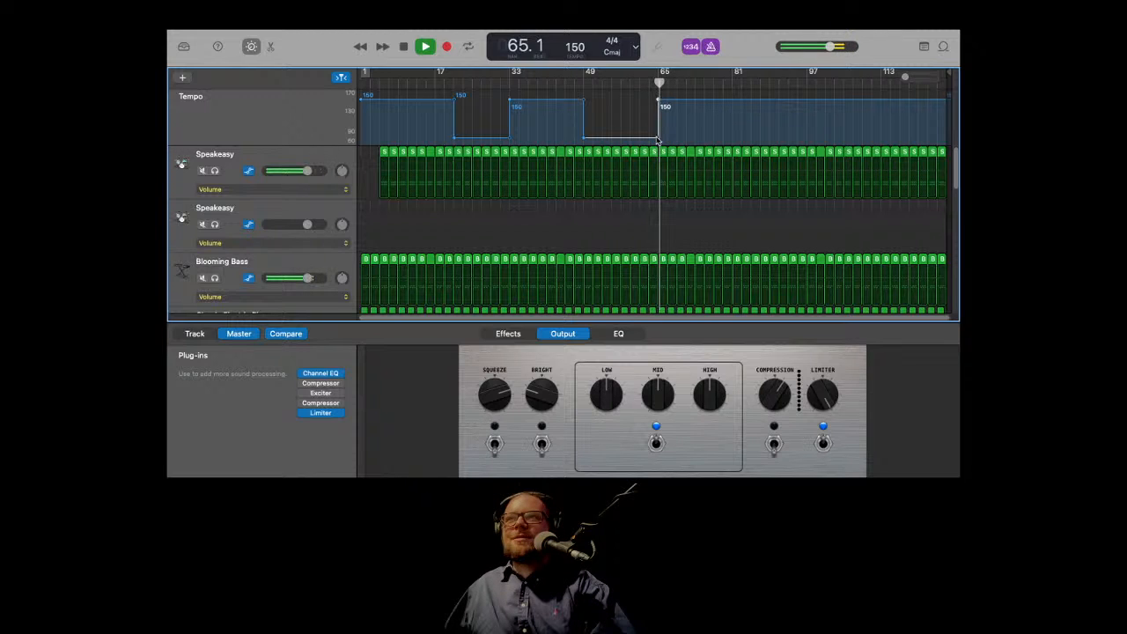
key(space)
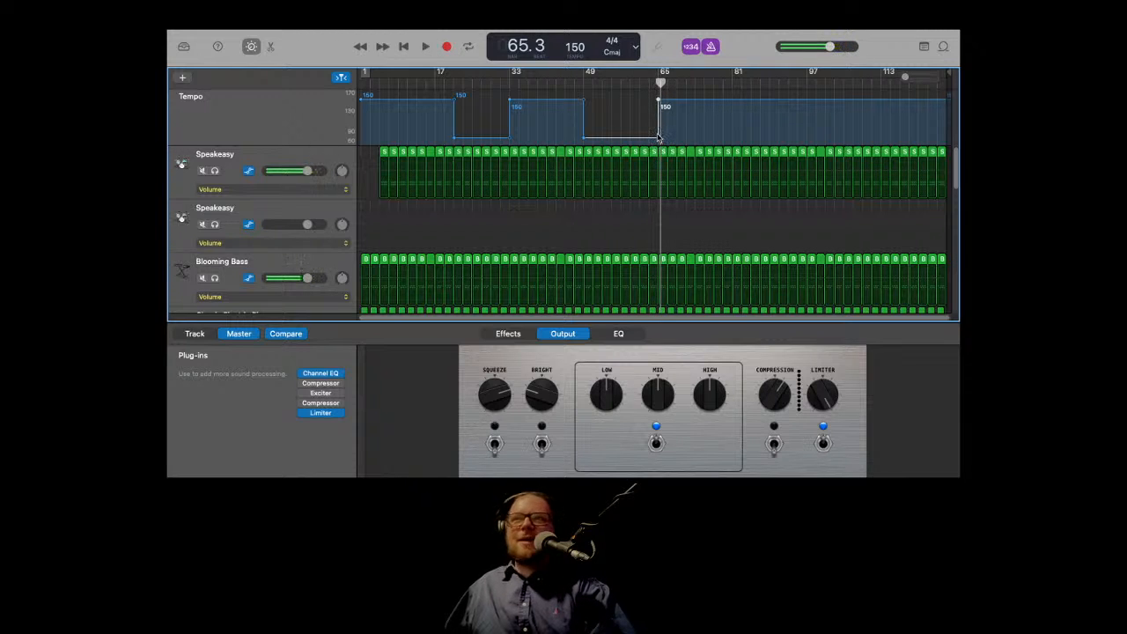
Step: Adjust the lower tempo point before the speed-up and play the transition again
drag(659, 140, 664, 146)
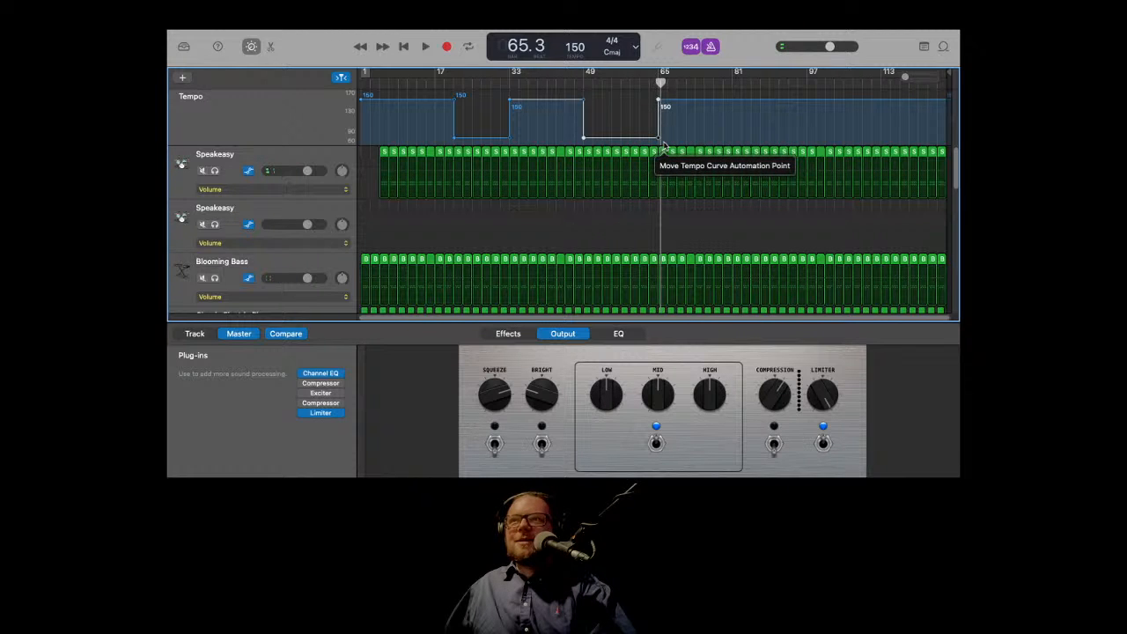
click(652, 92)
key(space)
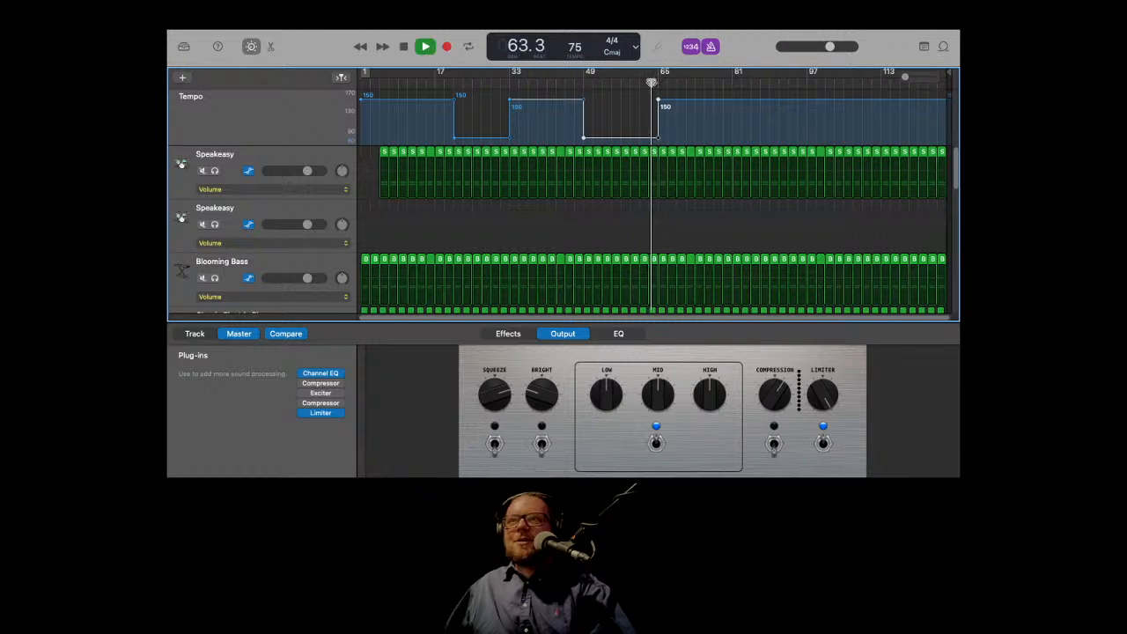
scroll(673, 216, up, 10)
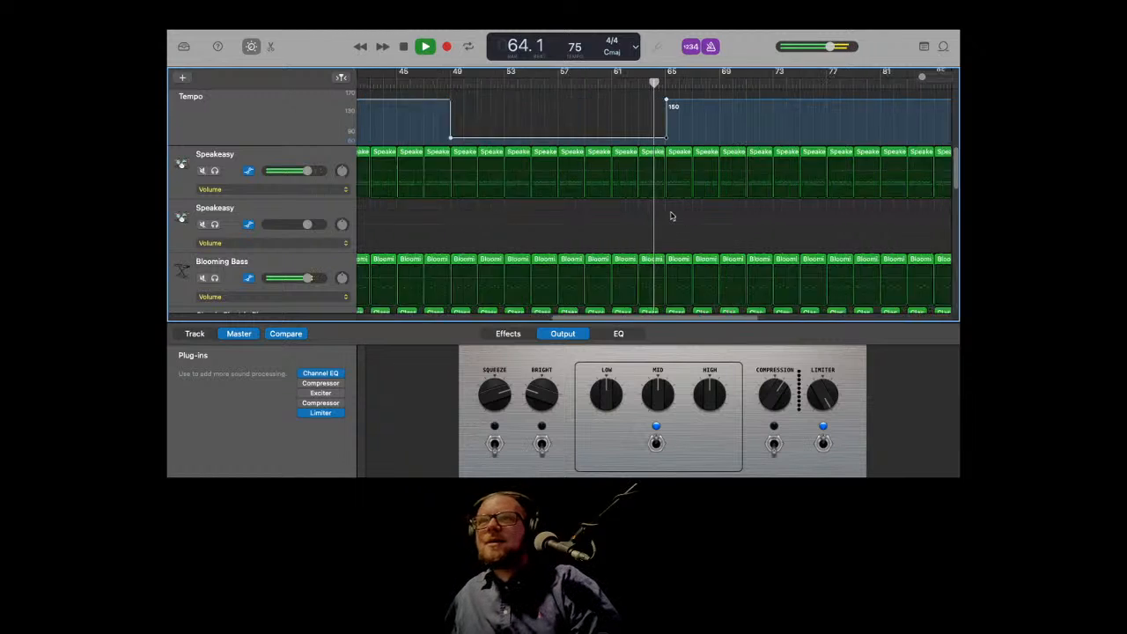
scroll(672, 215, up, 3)
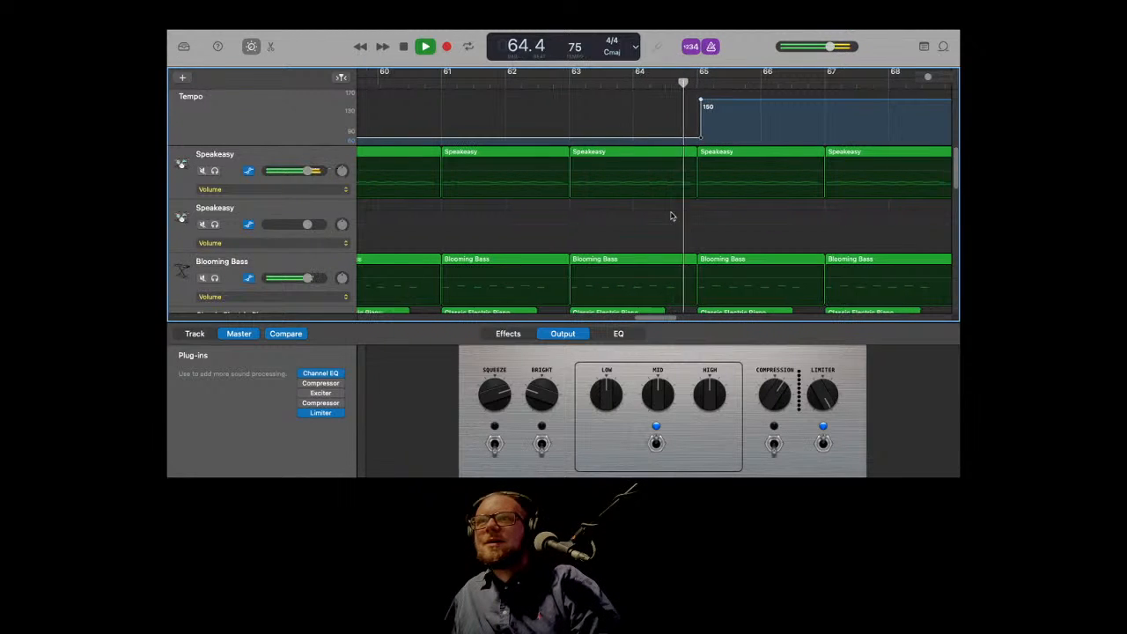
key(space)
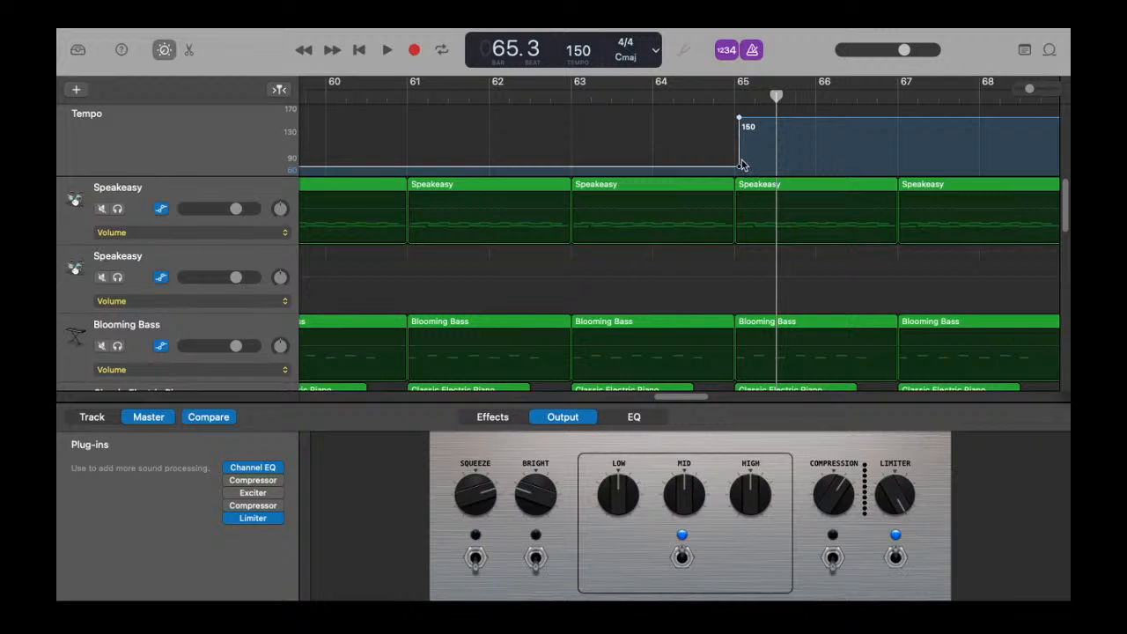
Step: Align both tempo change points exactly at bar 65 and play the transition from just before it
drag(740, 166, 755, 211)
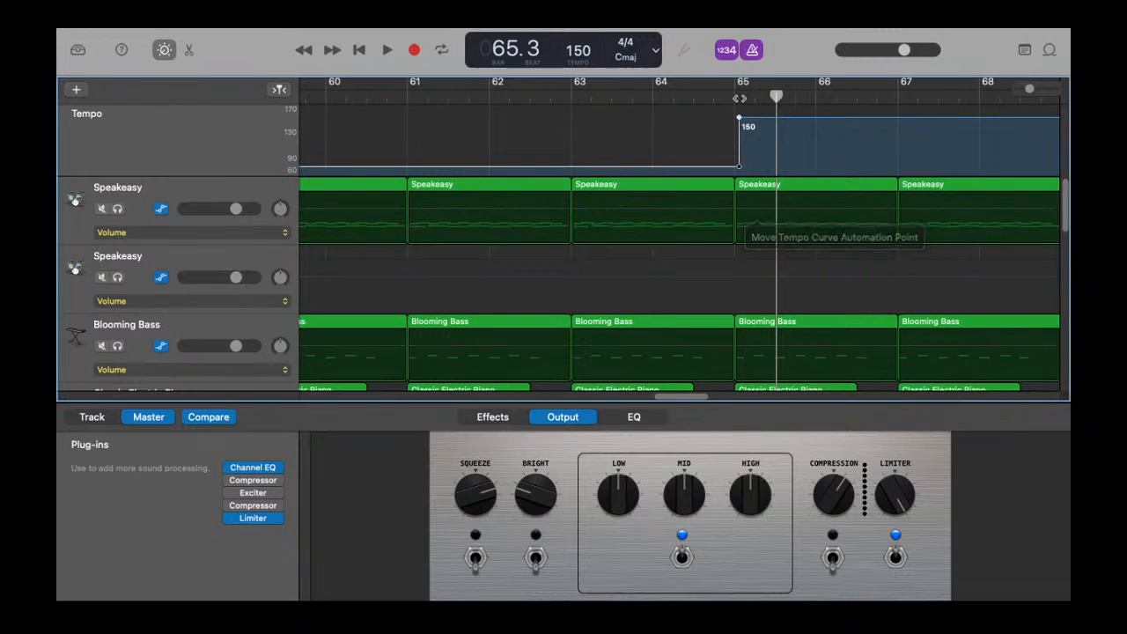
mouse_move(739, 119)
mouse_down()
mouse_move(729, 116)
mouse_move(738, 119)
mouse_up()
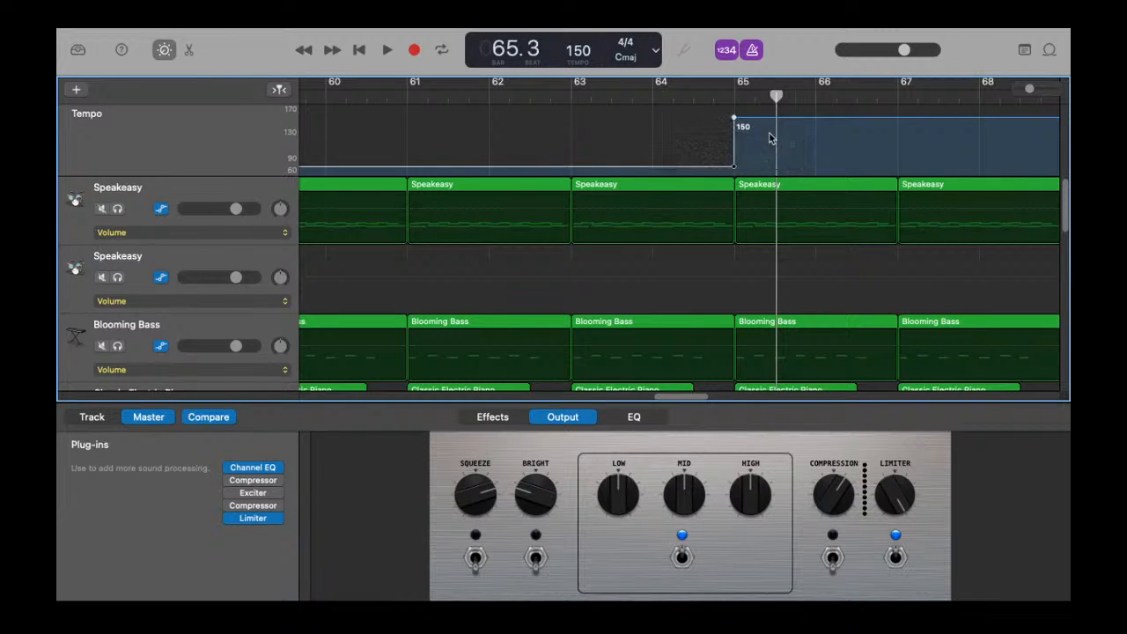
drag(736, 166, 743, 194)
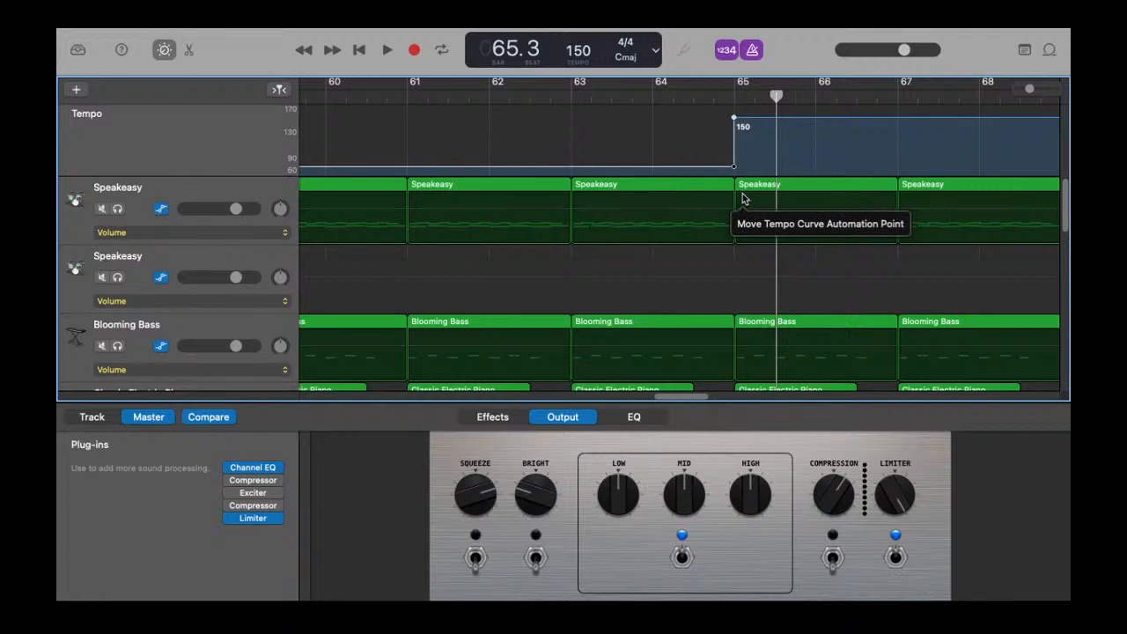
click(714, 88)
key(space)
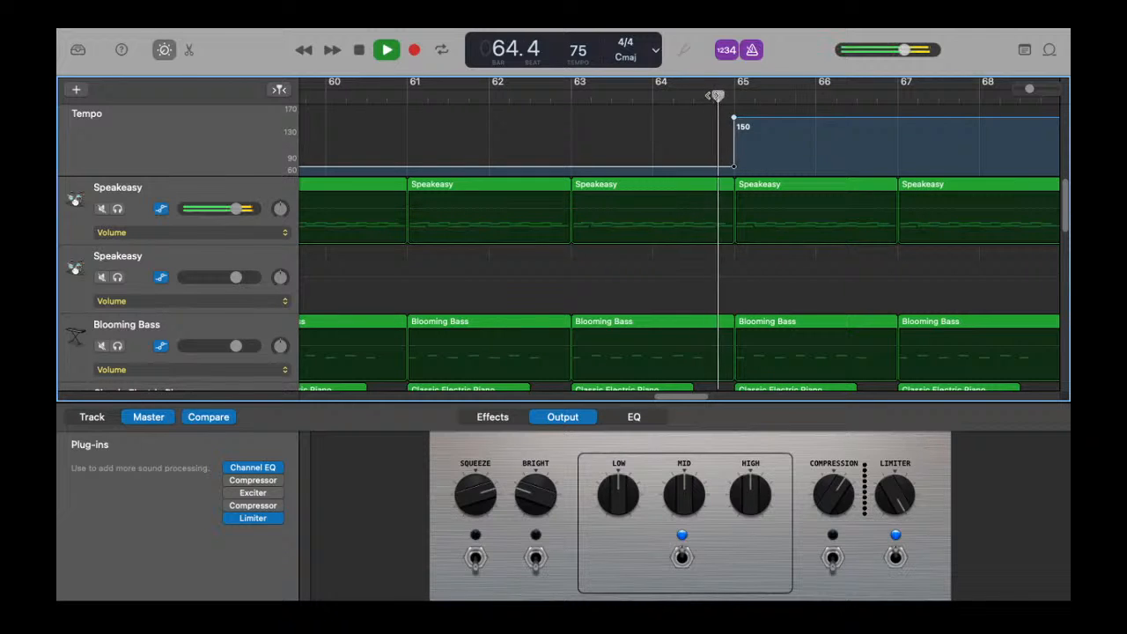
key(space)
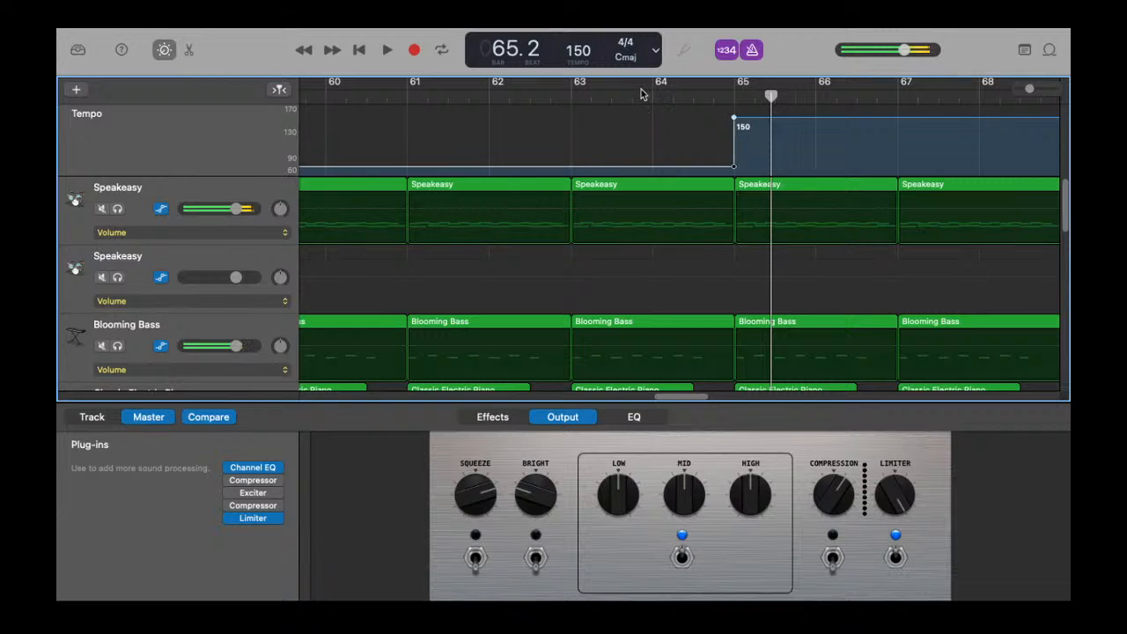
Step: Play the transition into bar 65 from just before it and listen through the tempo change
click(650, 97)
key(space)
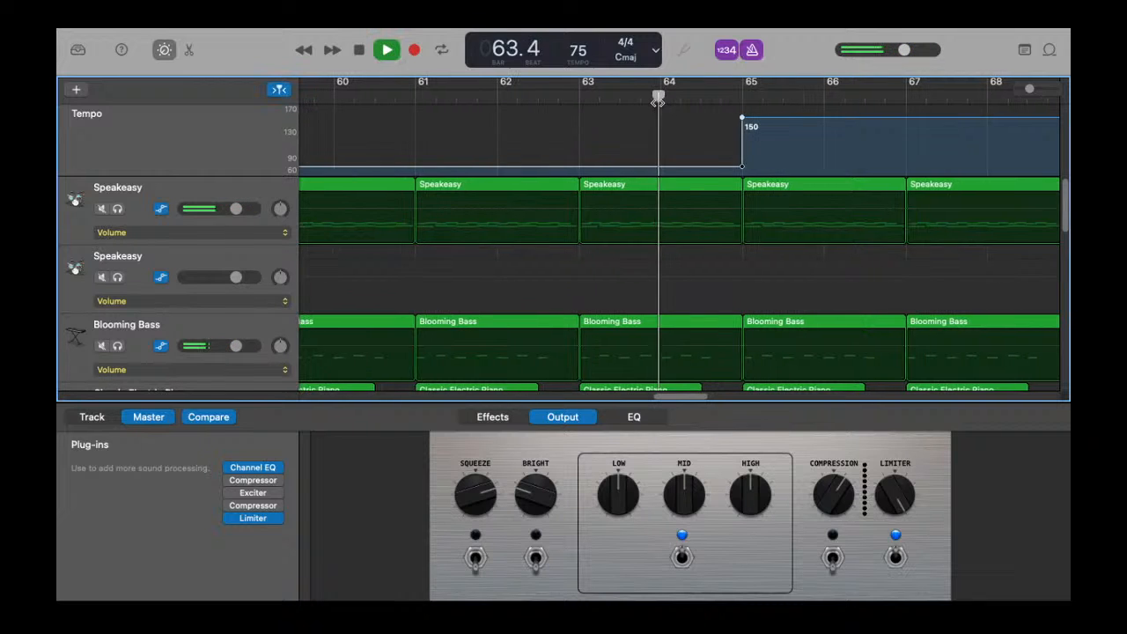
scroll(695, 191, down, 10)
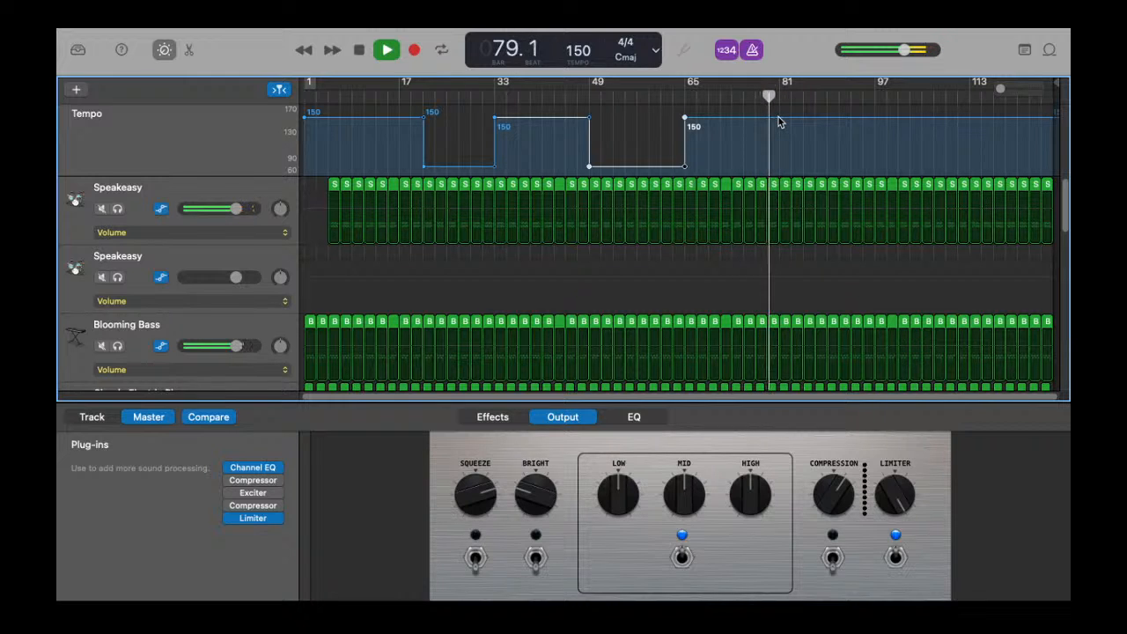
key(space)
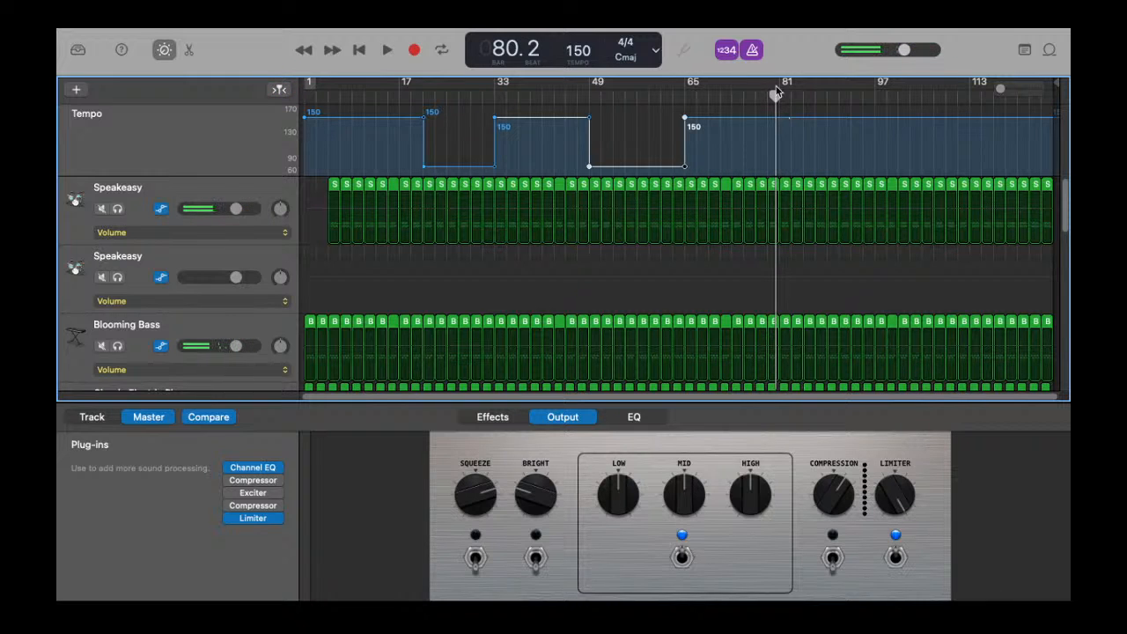
Step: Drop the tempo to 76 BPM at bar 81 and play from just before the change
drag(776, 94, 781, 94)
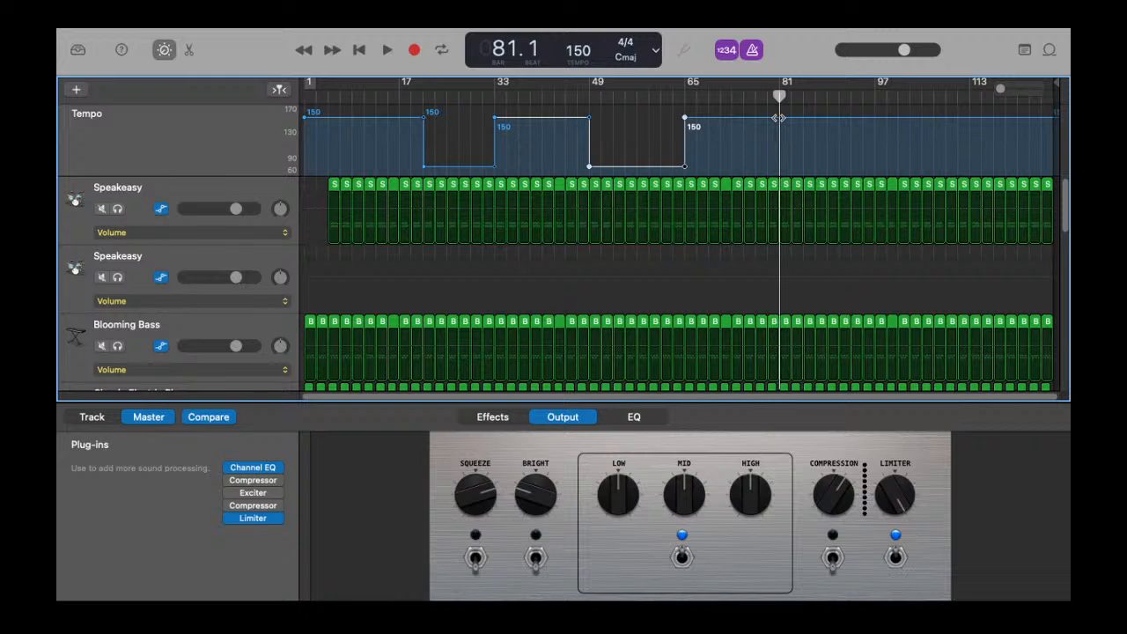
scroll(783, 137, up, 10)
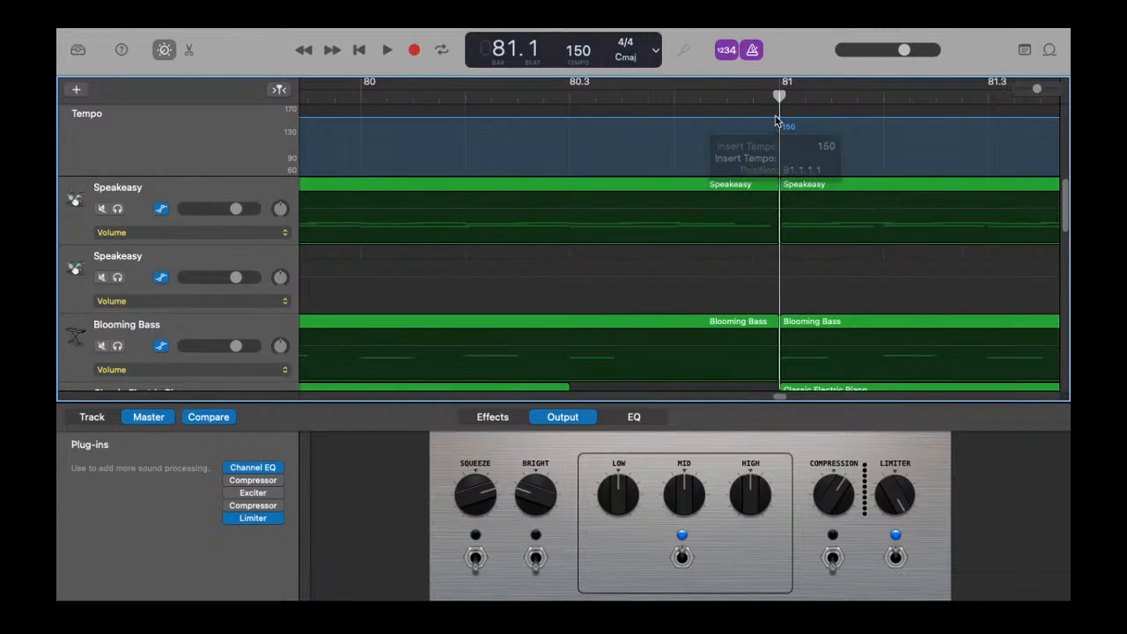
drag(801, 119, 814, 167)
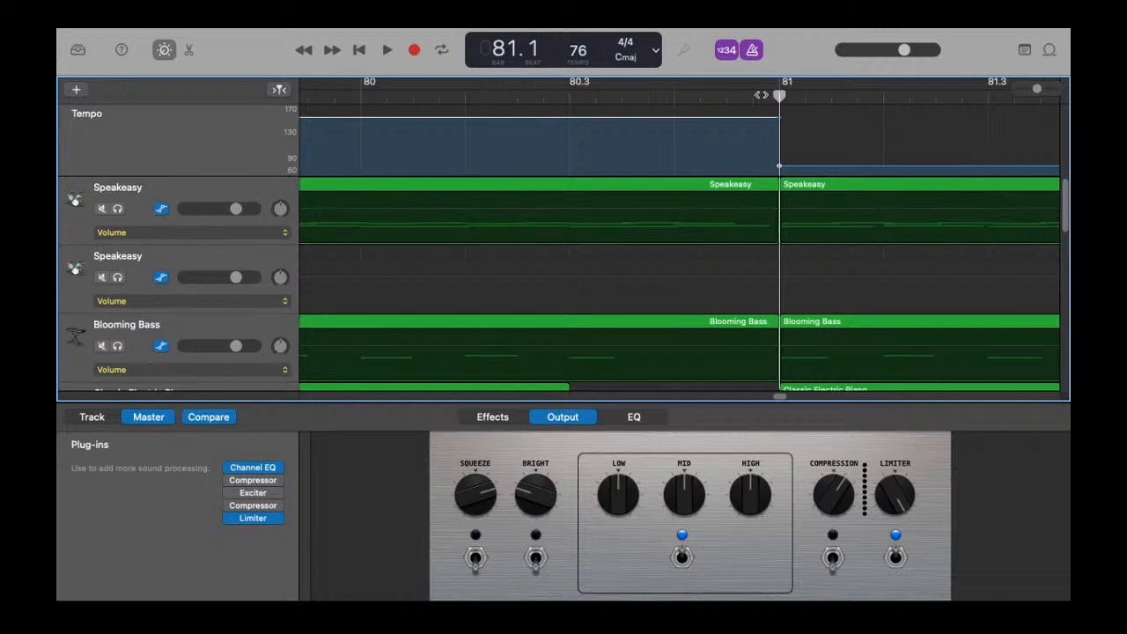
click(755, 94)
key(space)
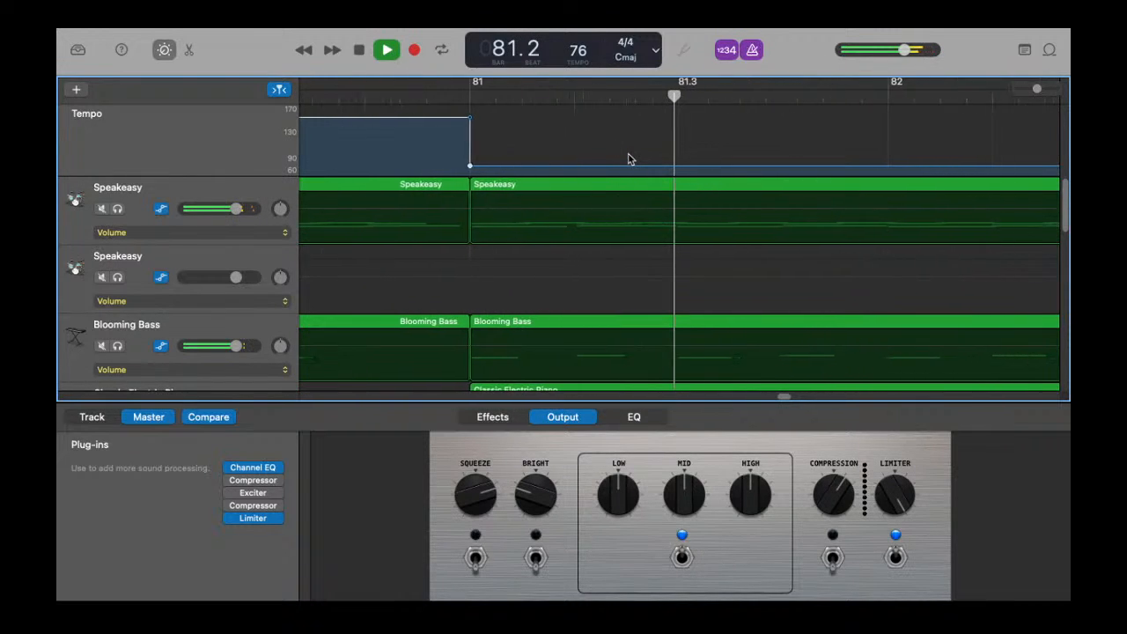
Step: Play through the section around bar 81 to hear the slower tempo
scroll(455, 166, down, 10)
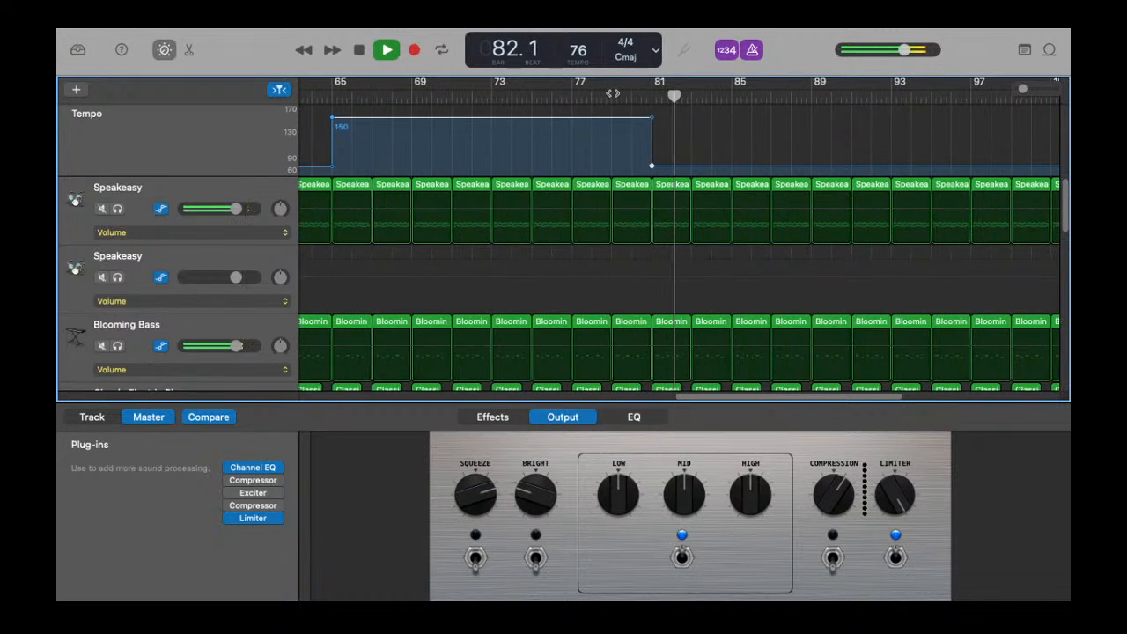
click(608, 97)
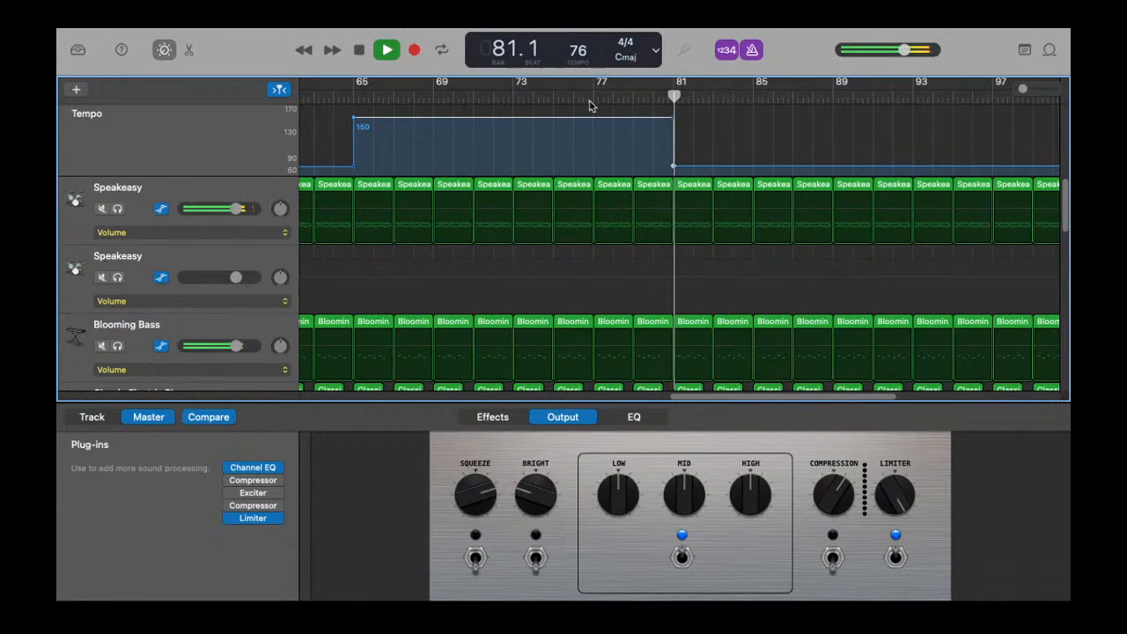
click(587, 95)
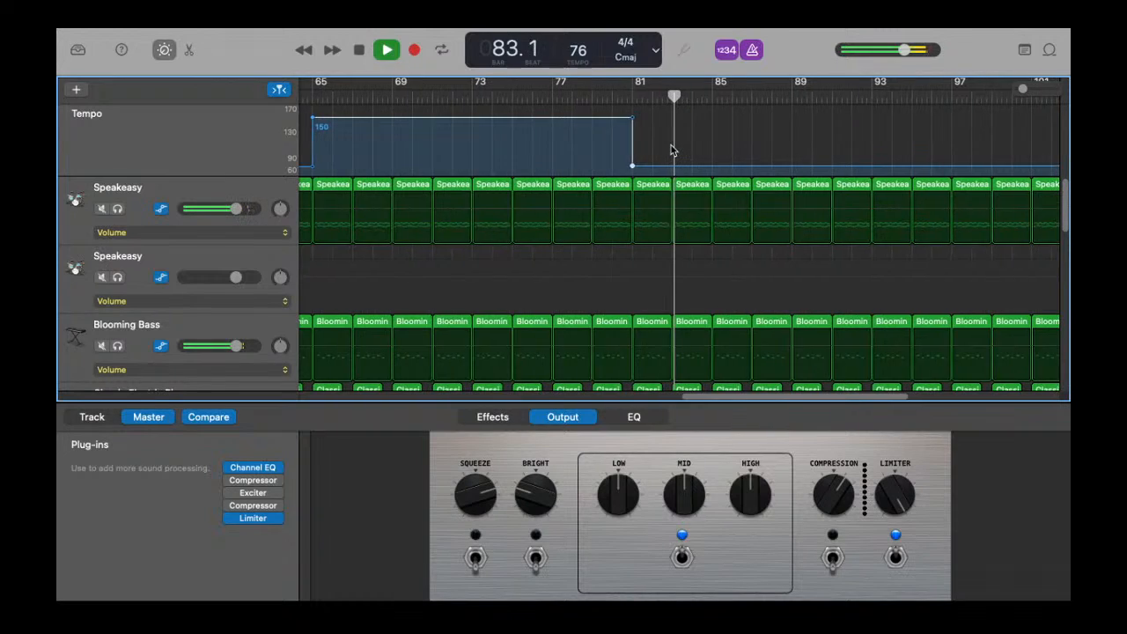
scroll(710, 160, down, 3)
scroll(710, 160, down, 3)
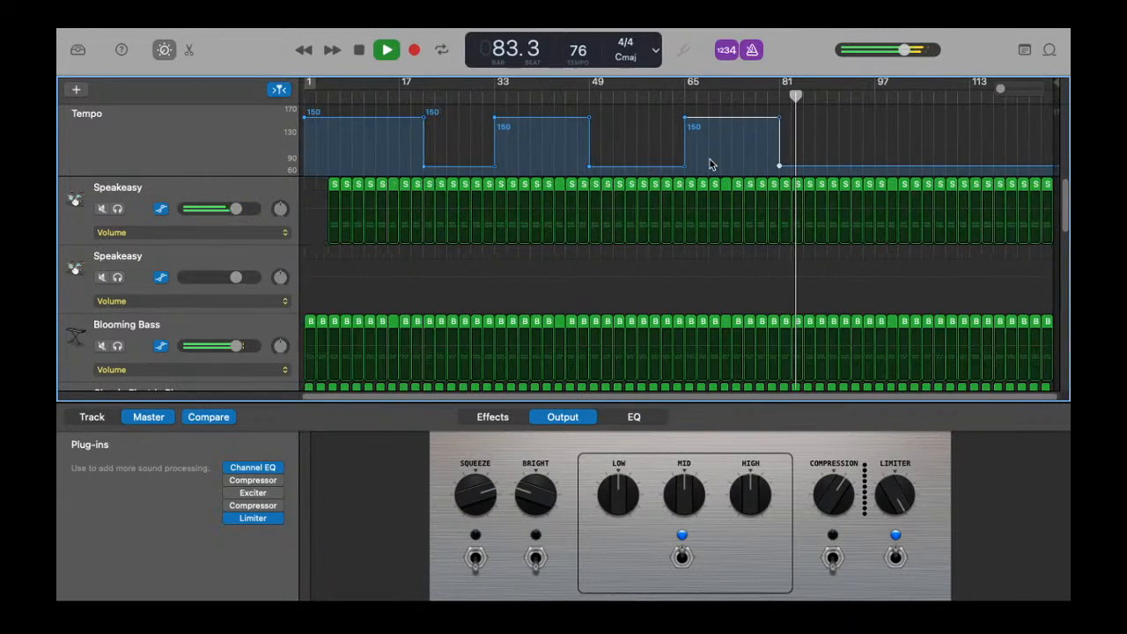
key(space)
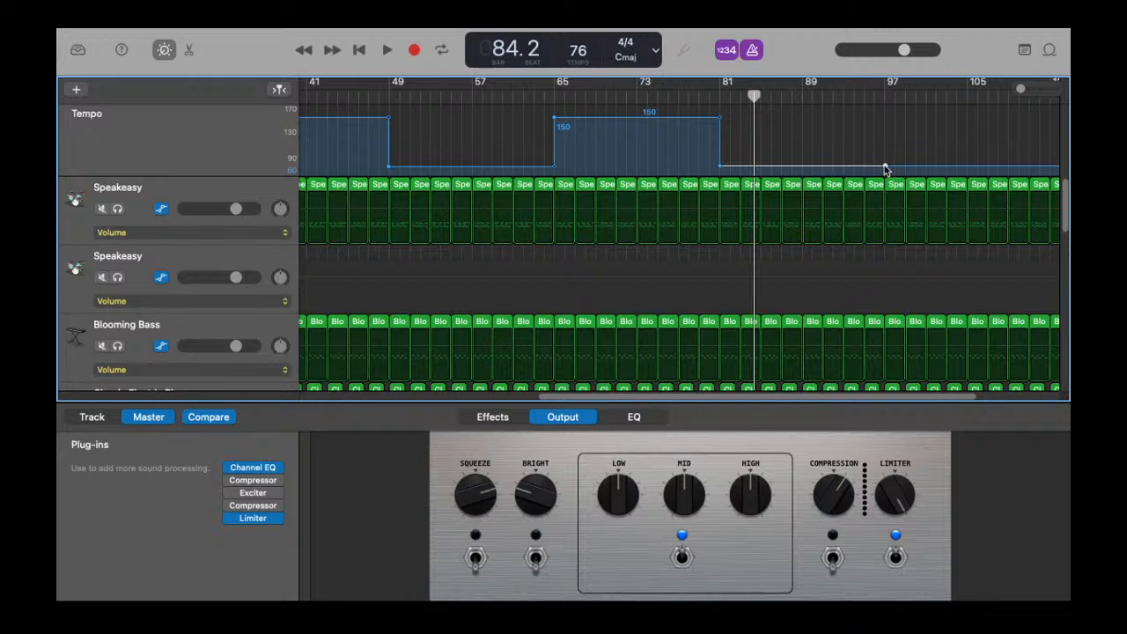
Step: Add a tempo point near bar 97 and step the tempo down further after it
mouse_move(885, 169)
mouse_down()
mouse_move(913, 157)
mouse_move(889, 166)
mouse_up()
mouse_move(894, 168)
mouse_down()
mouse_move(937, 173)
mouse_move(898, 174)
mouse_move(899, 162)
mouse_up()
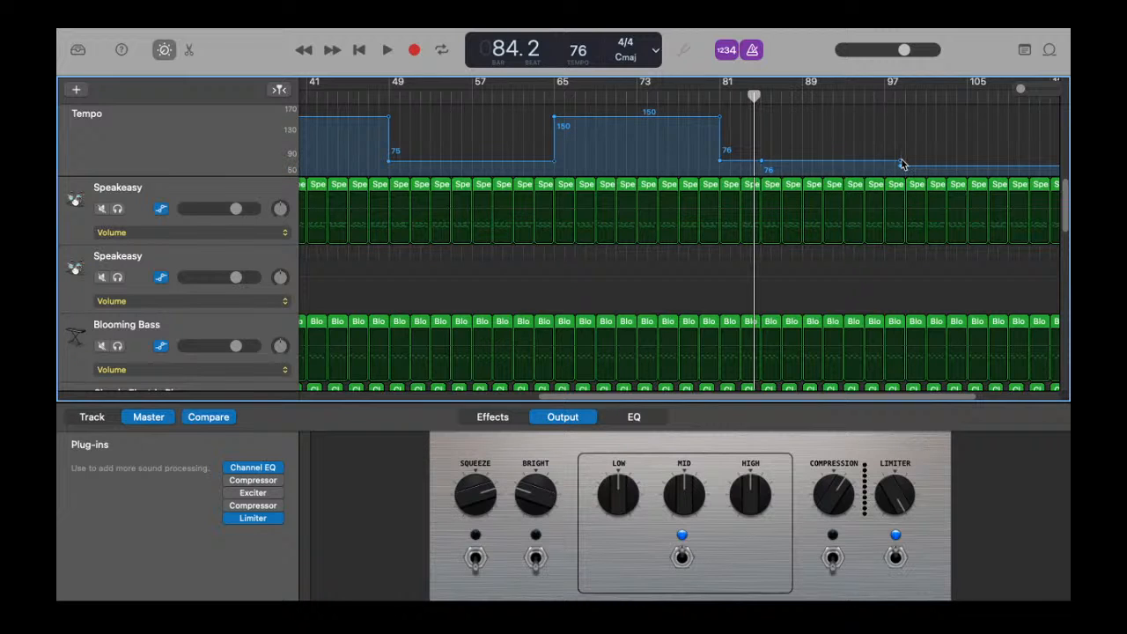
drag(902, 167, 899, 168)
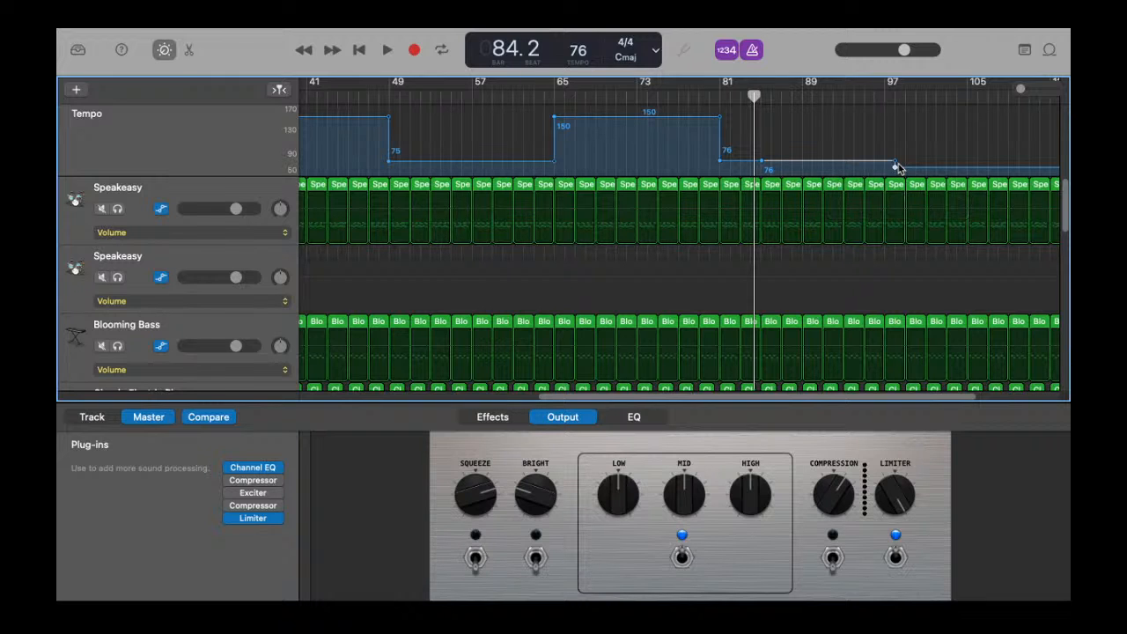
key(space)
Step: Drag tempo points between bars 81 and 93 downward to form a gradual slowdown to about 27 BPM
key(space)
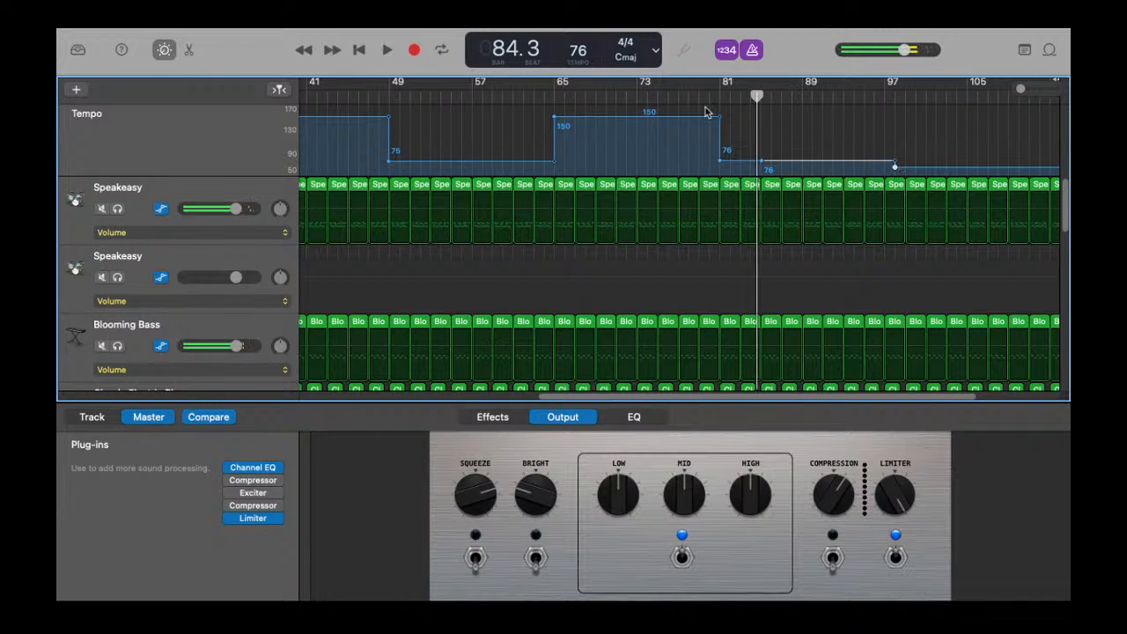
click(716, 99)
key(space)
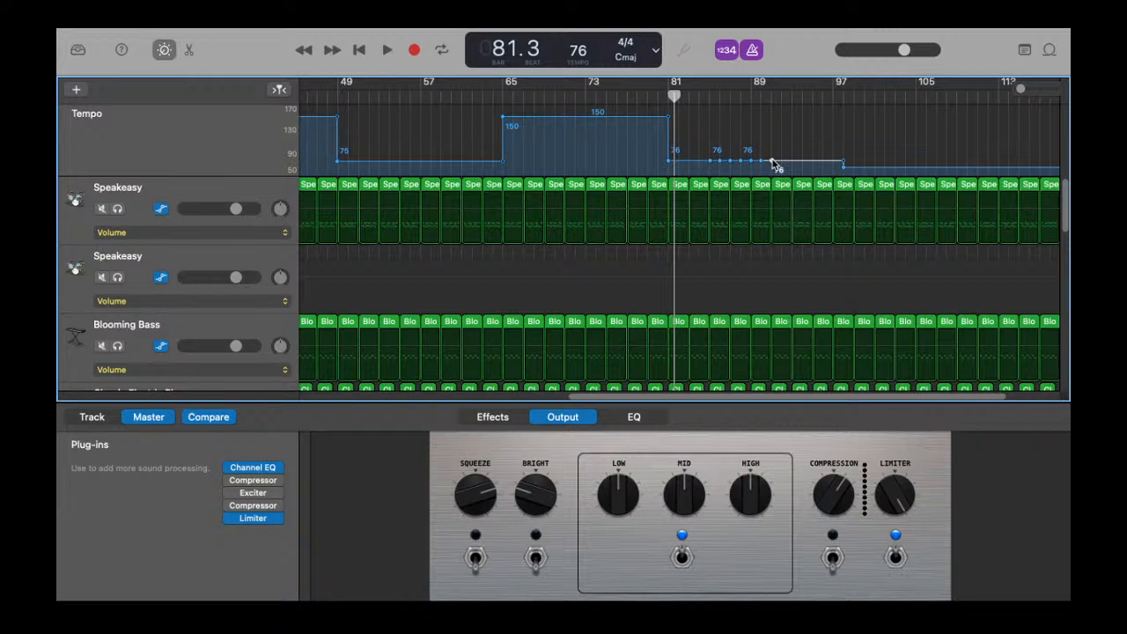
key(space)
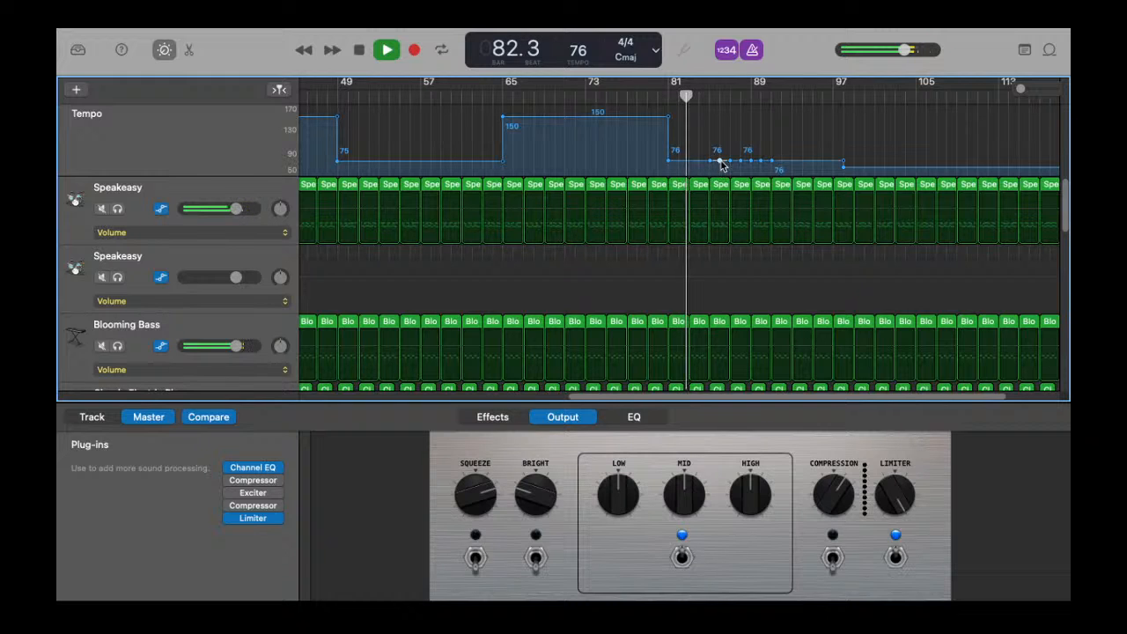
click(720, 163)
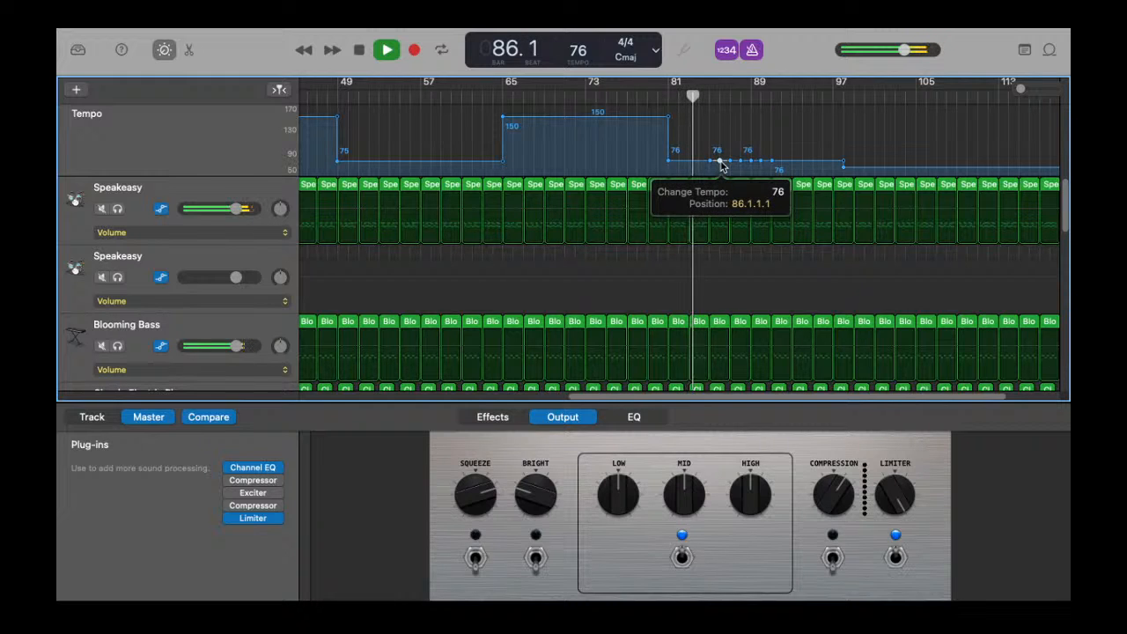
drag(720, 163, 748, 178)
click(731, 164)
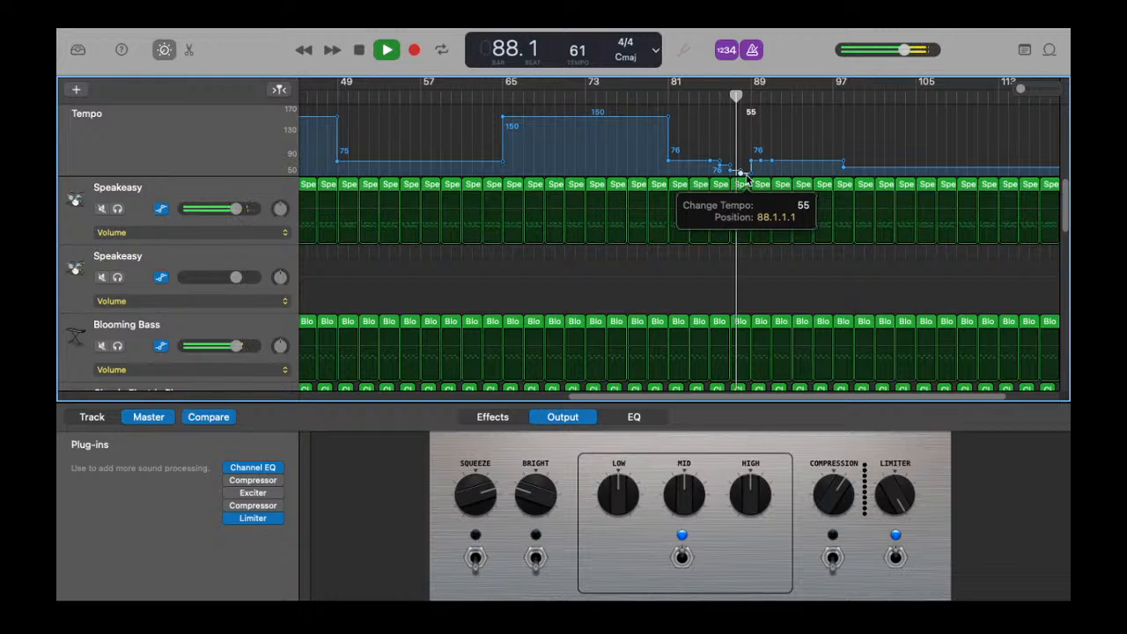
drag(745, 178, 788, 190)
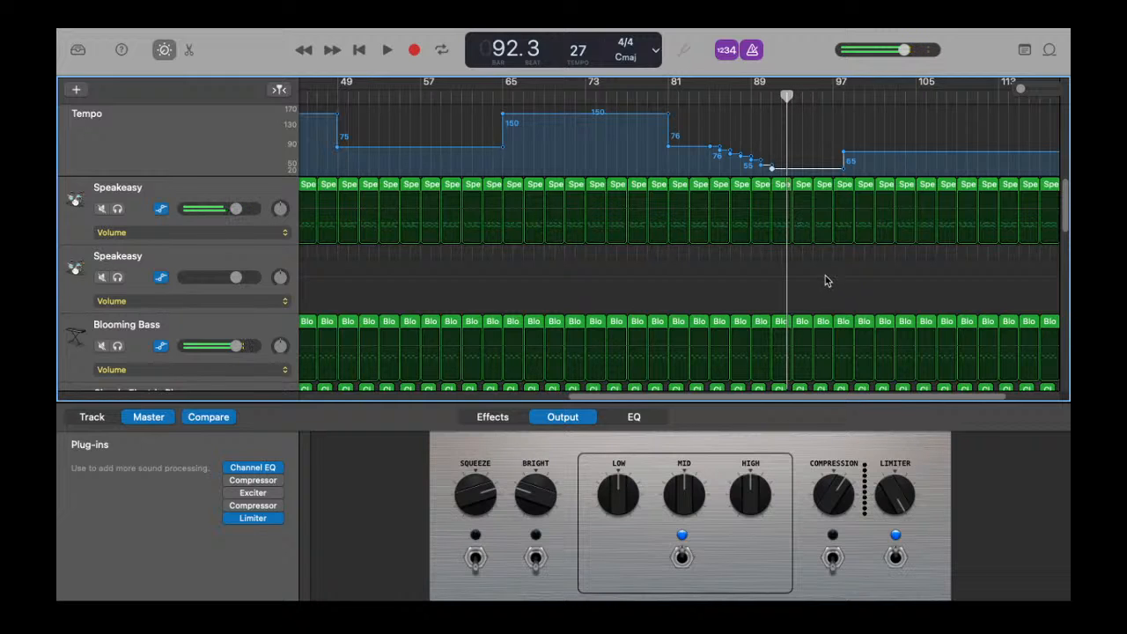
Step: Hide the track automation lanes
drag(811, 268, 842, 213)
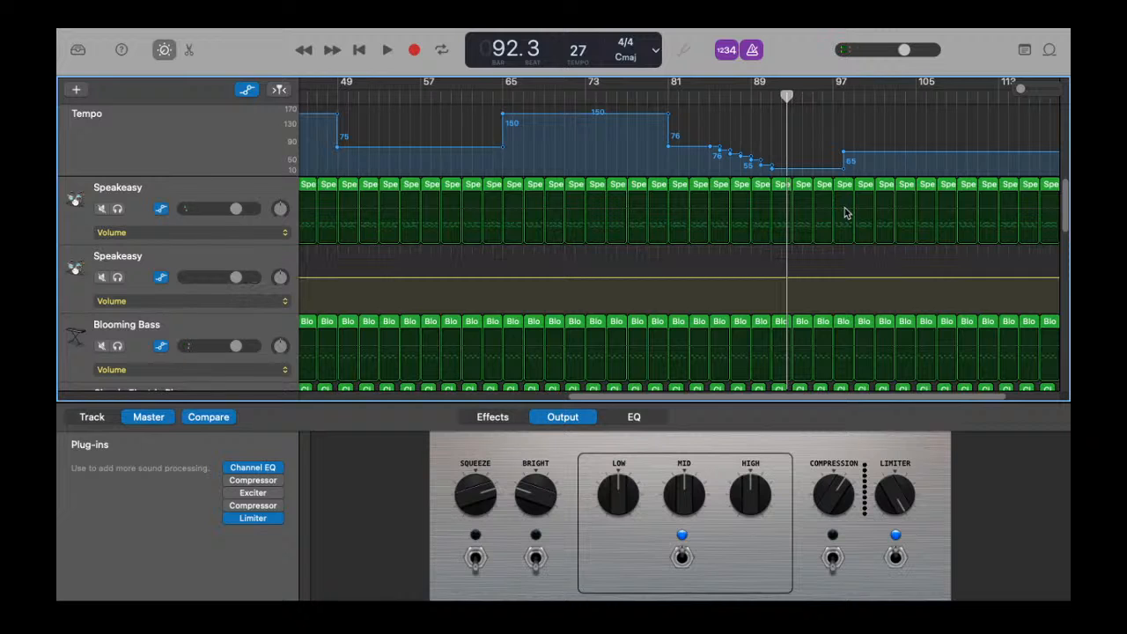
click(249, 90)
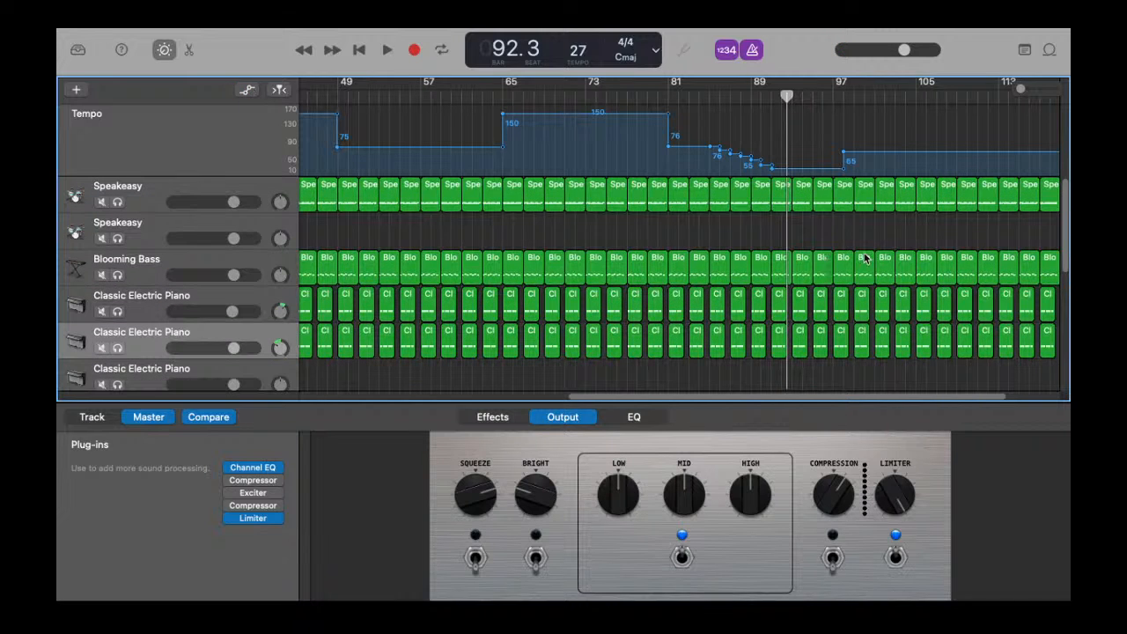
Step: Delete all regions on every track after the slowdown near bar 93
drag(812, 204, 1044, 181)
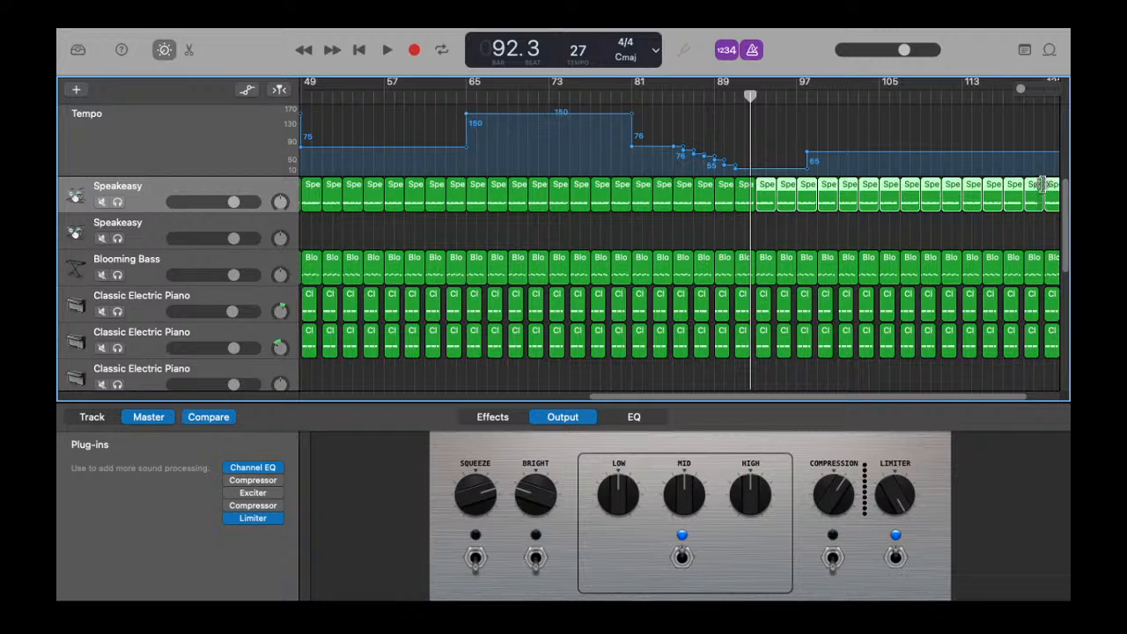
key(Delete)
drag(765, 223, 988, 435)
key(Delete)
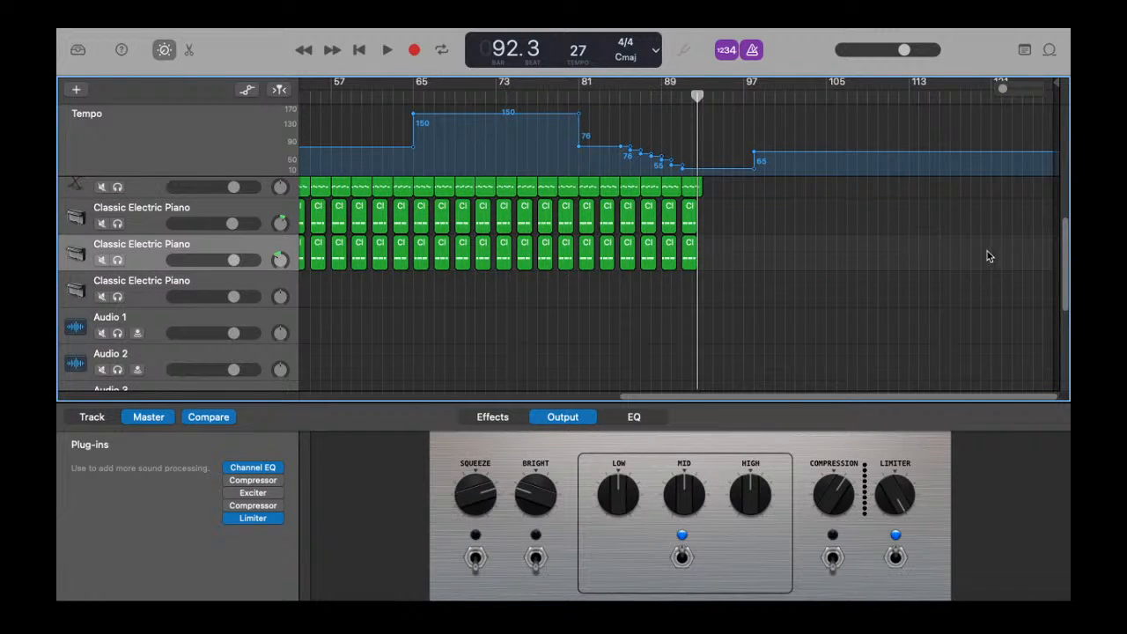
scroll(978, 282, up, 2)
scroll(972, 290, up, 3)
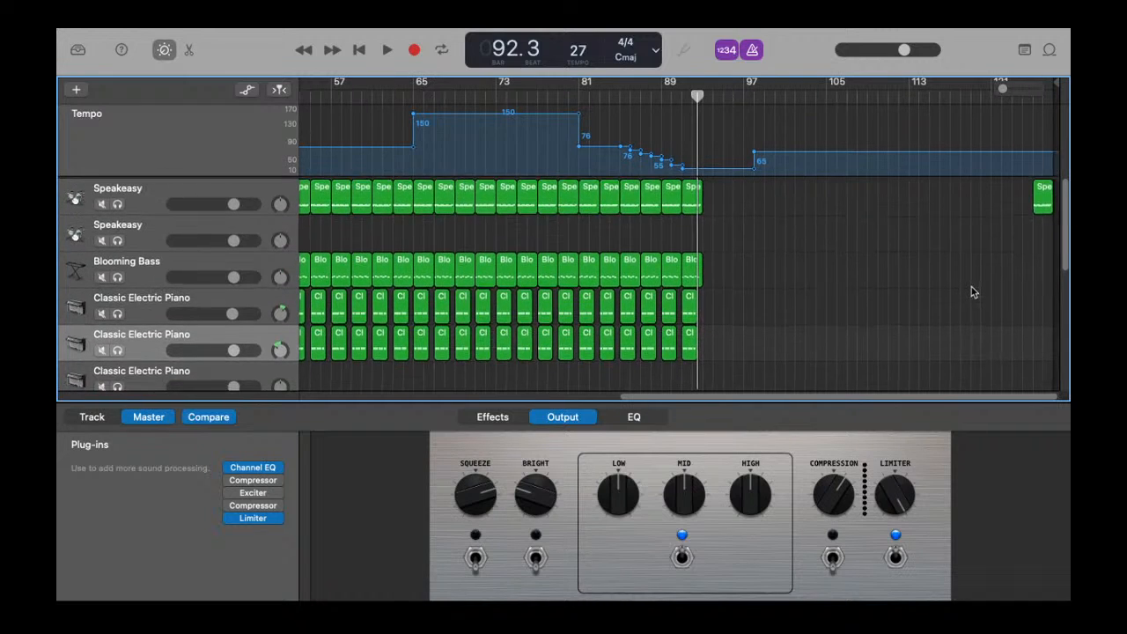
click(1043, 201)
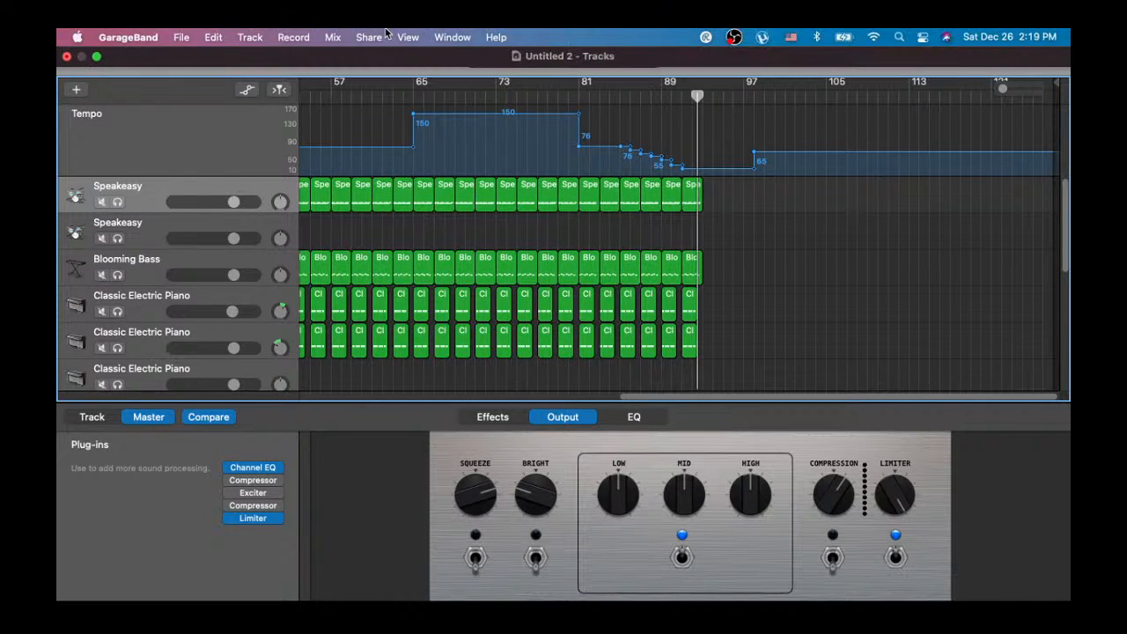
Step: Play the arrangement from the start and lower the volume of both Classic Electric Piano tracks
click(358, 51)
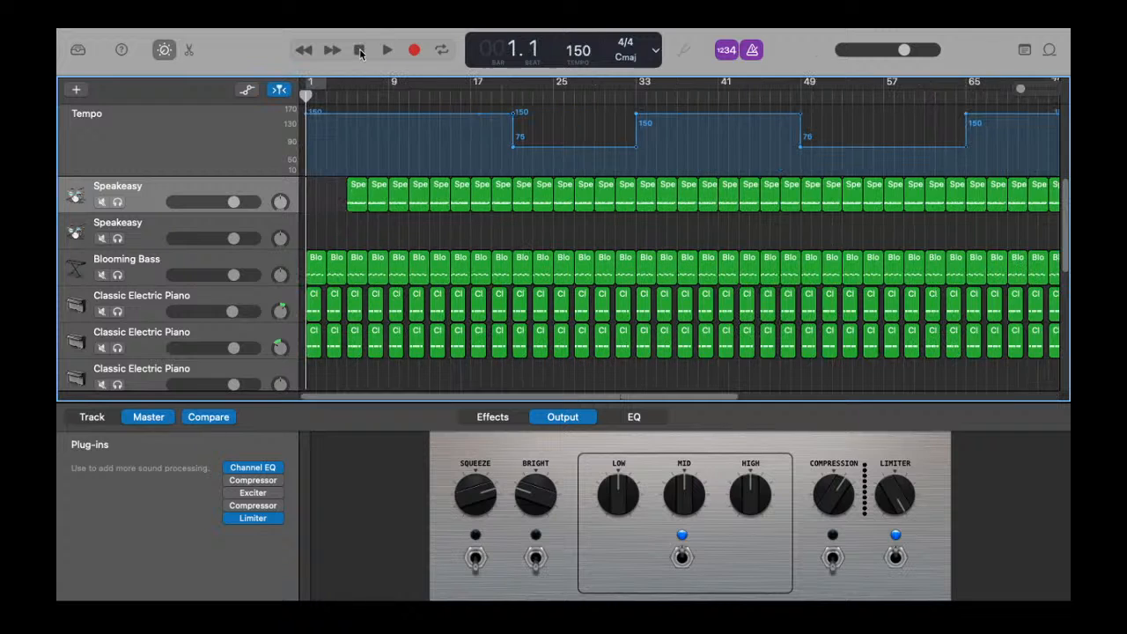
click(386, 50)
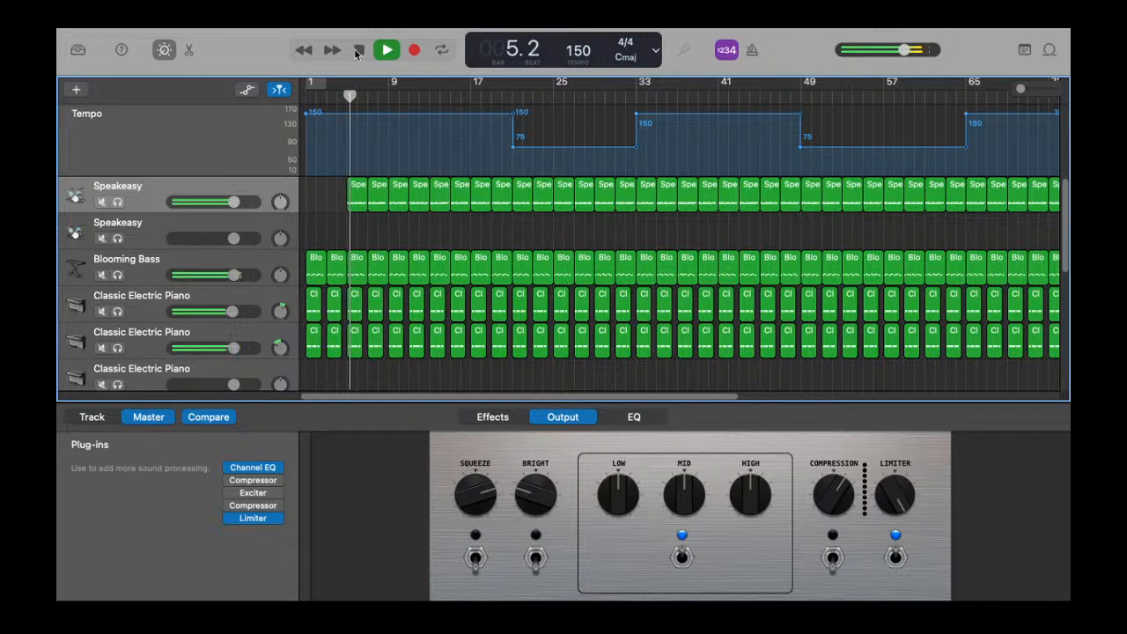
drag(234, 201, 231, 201)
click(143, 231)
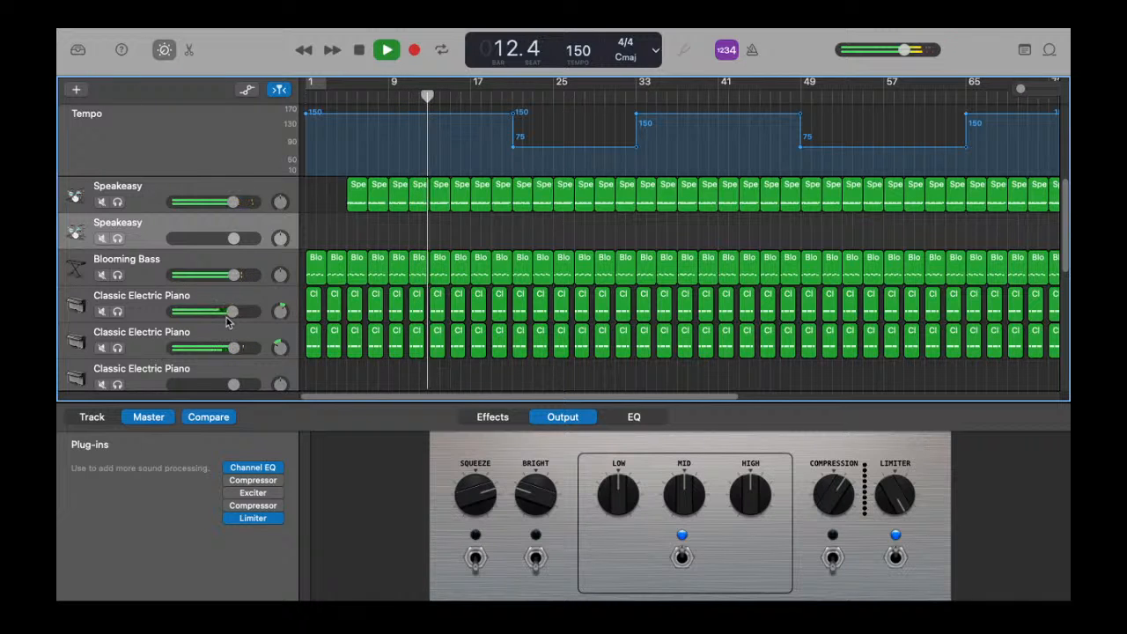
drag(231, 311, 218, 348)
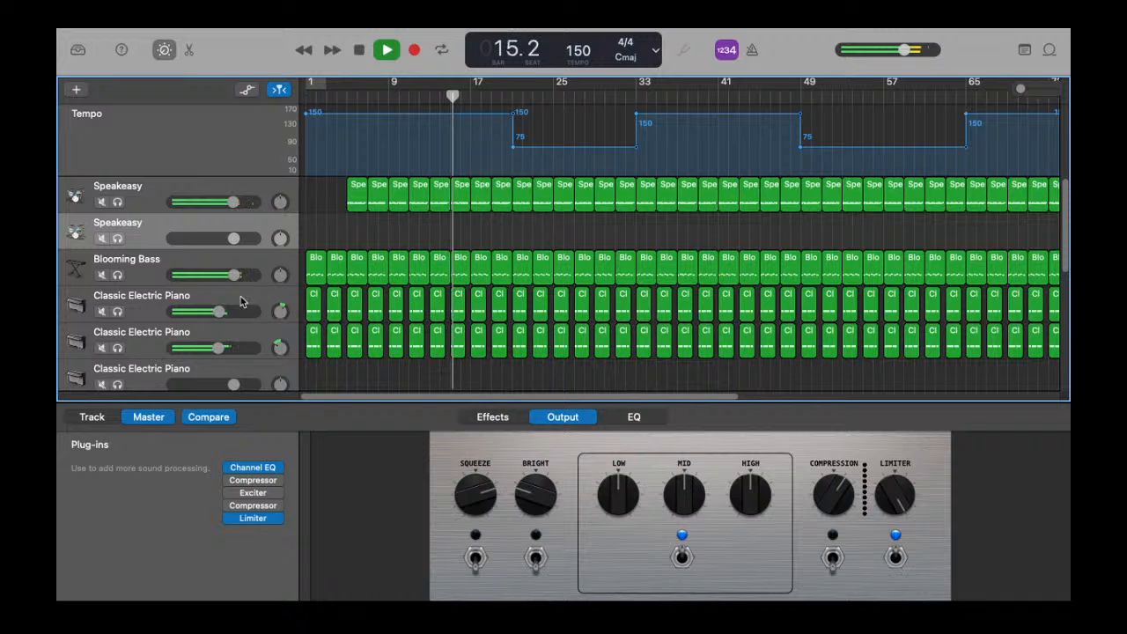
Step: Open the first Classic Electric Piano track's controls and nudge its Drive knob
click(124, 304)
click(110, 417)
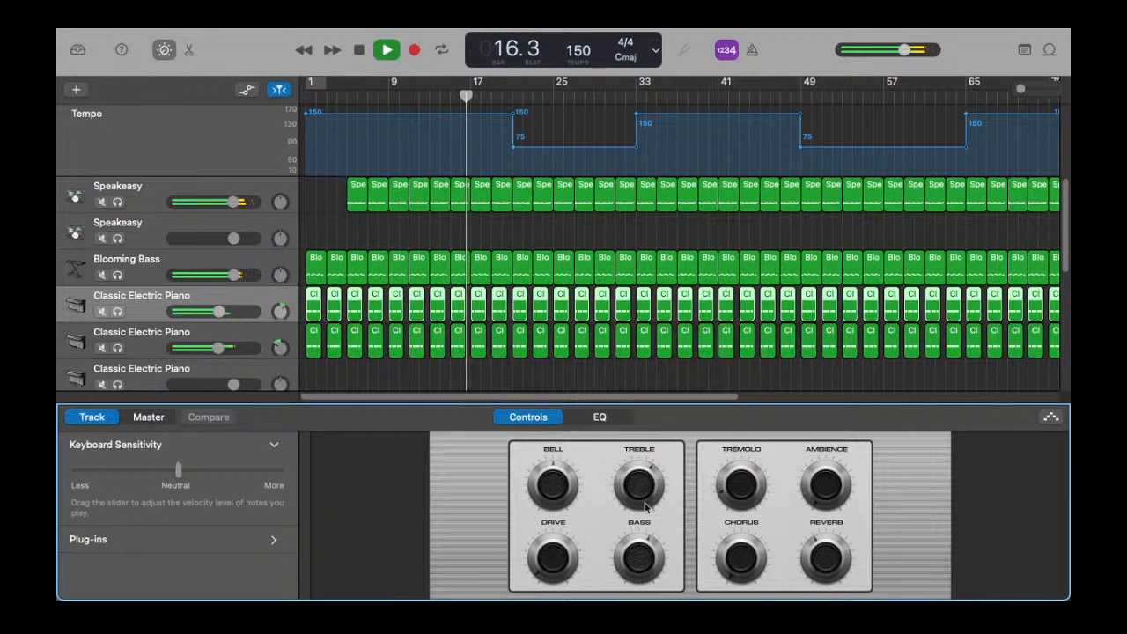
drag(535, 566, 536, 557)
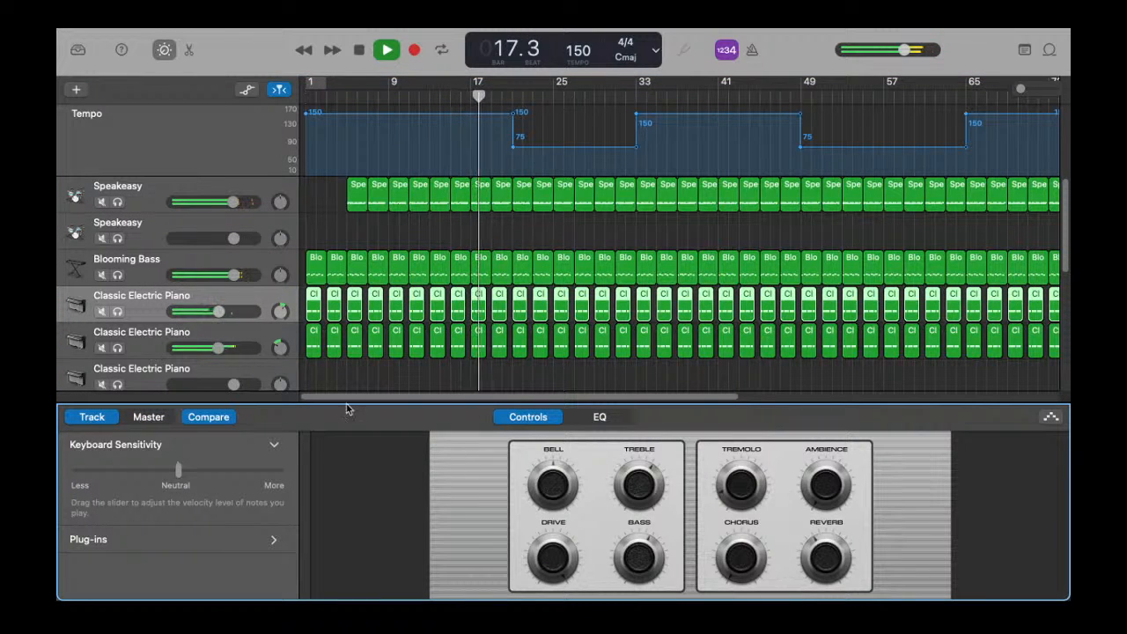
Step: Lower the Blooming Bass track volume, slightly raise the Speakeasy drum volume, and stop playback
click(238, 341)
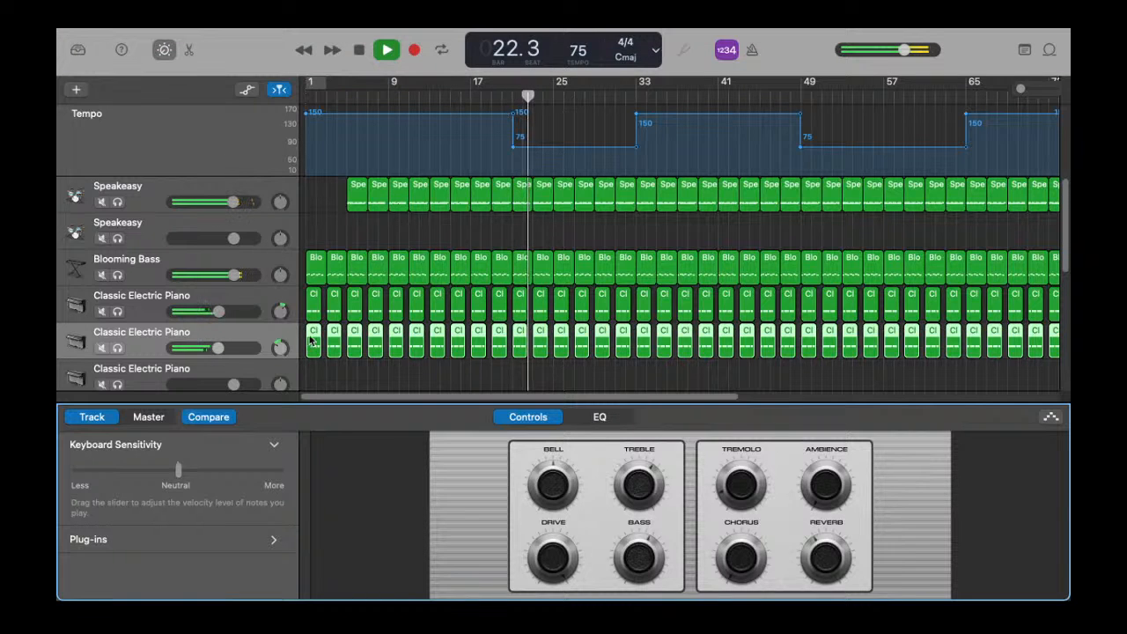
drag(233, 275, 217, 274)
drag(233, 202, 236, 203)
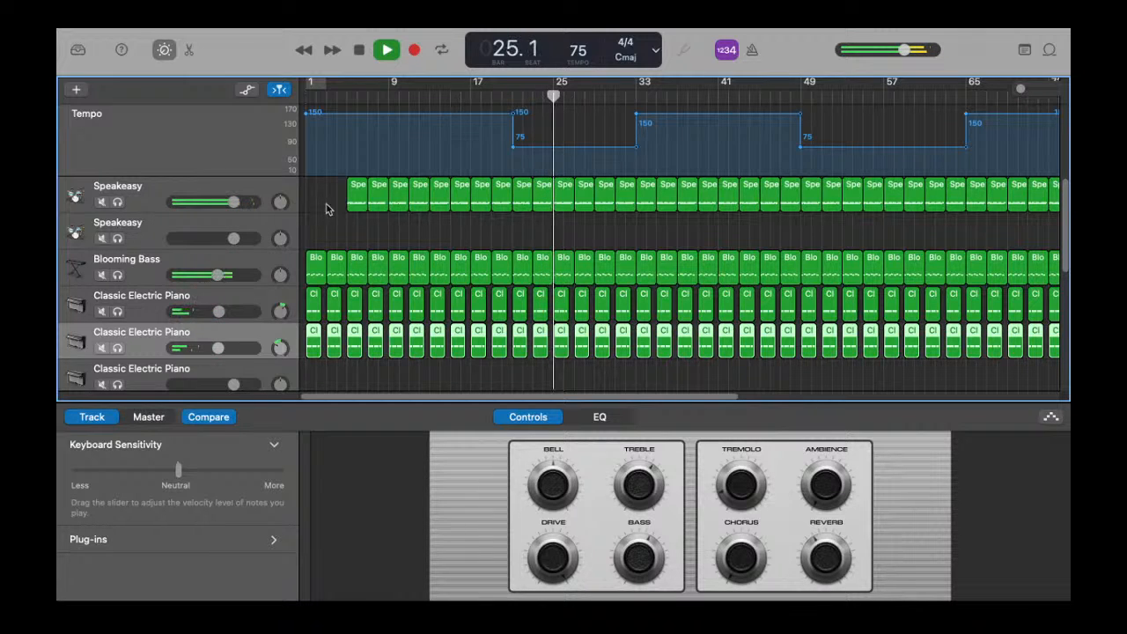
click(358, 50)
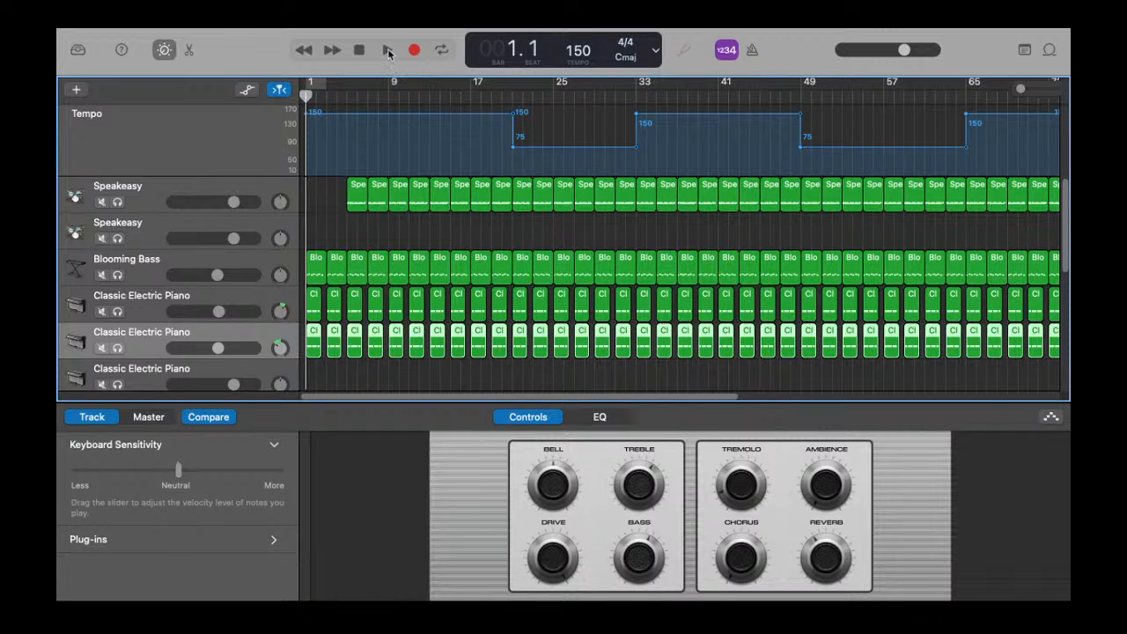
Step: Play the arrangement, select the Audio 1 track, and stop playback
click(388, 50)
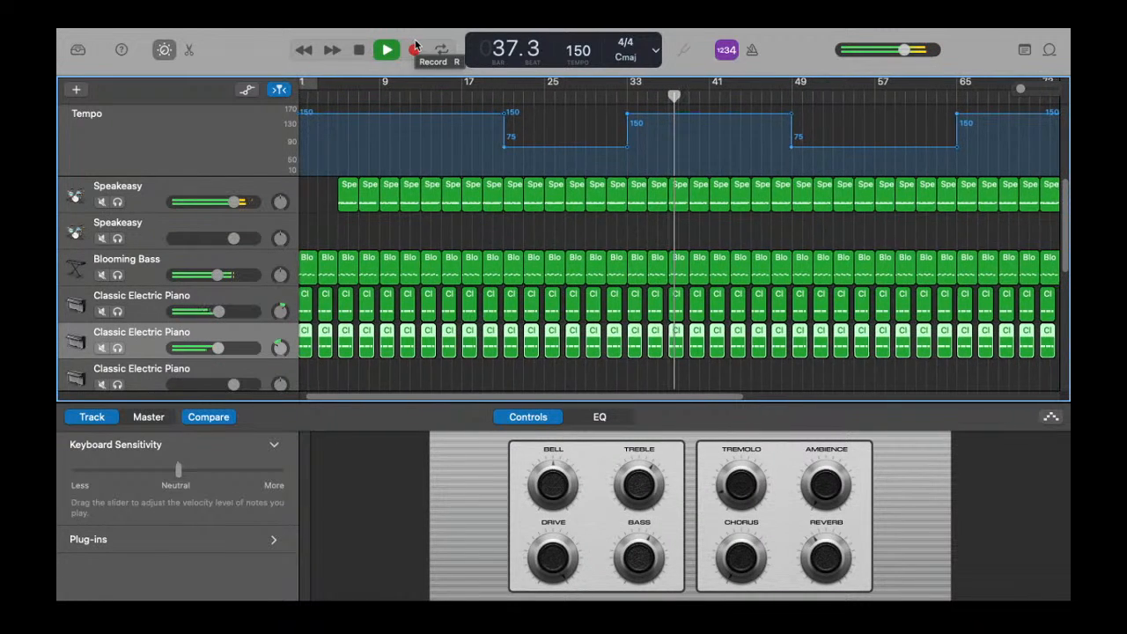
scroll(198, 276, down, 3)
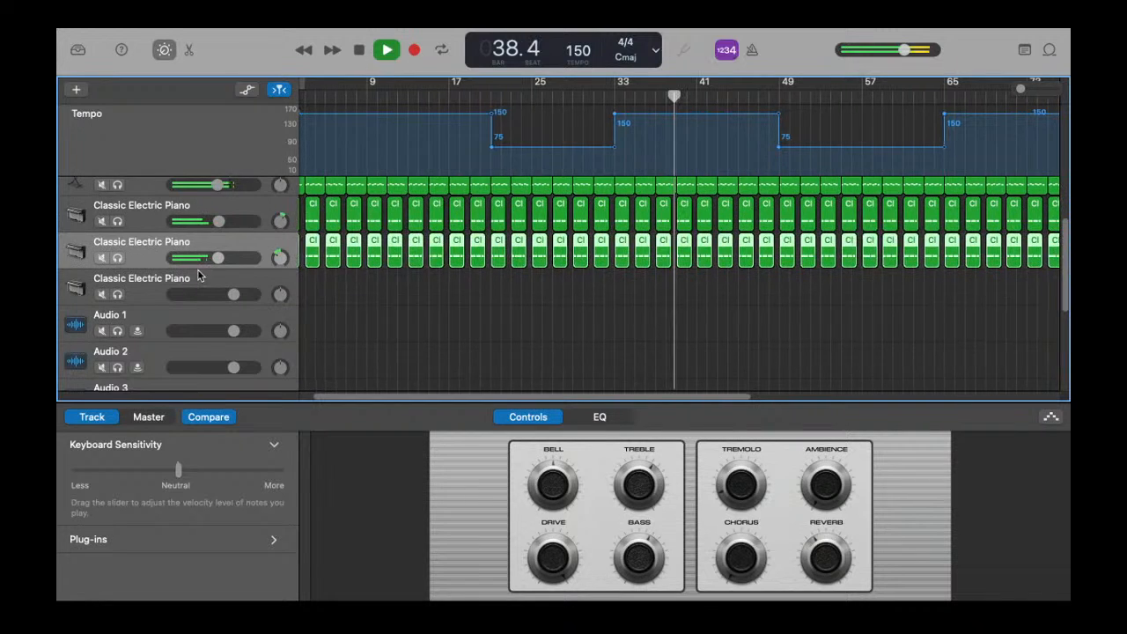
click(158, 326)
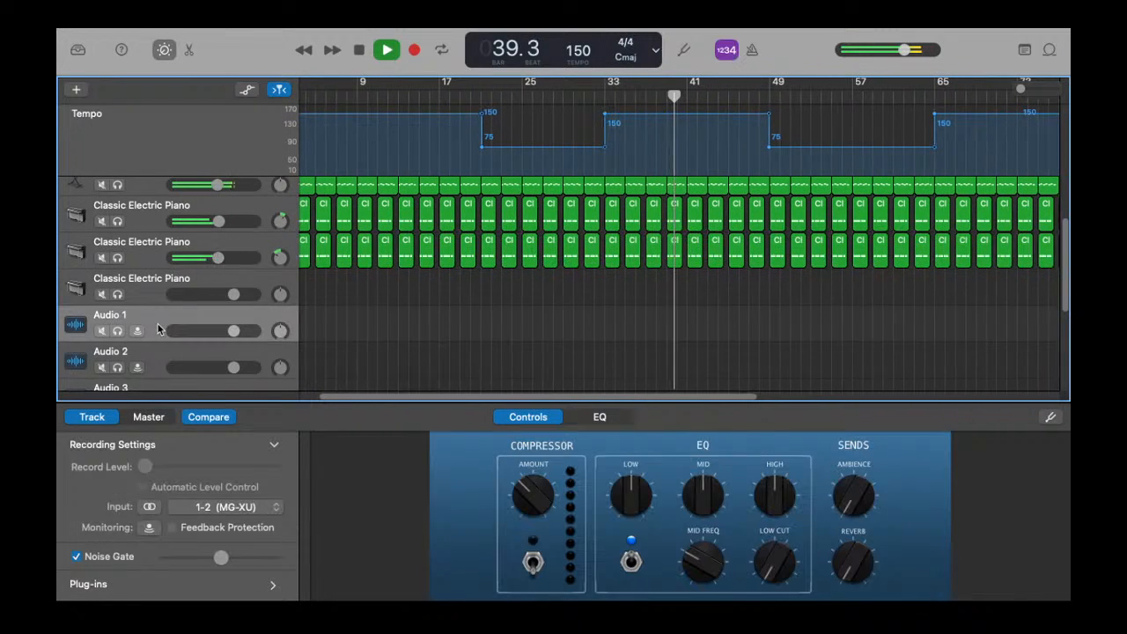
click(358, 49)
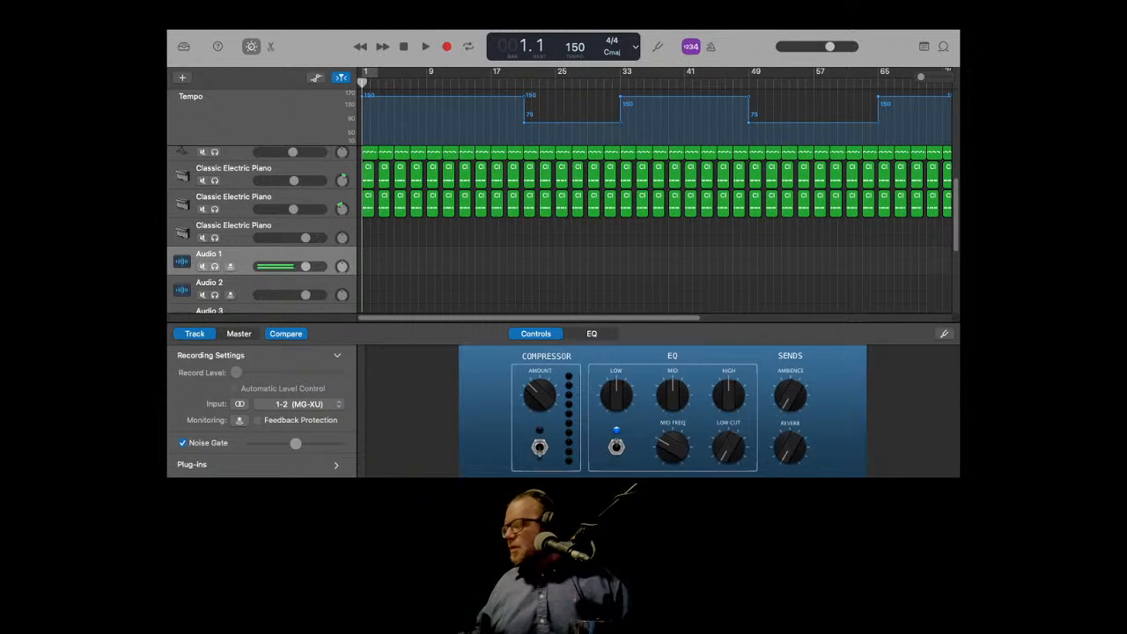
Step: Play the song from the start several times to rehearse along with it
click(403, 47)
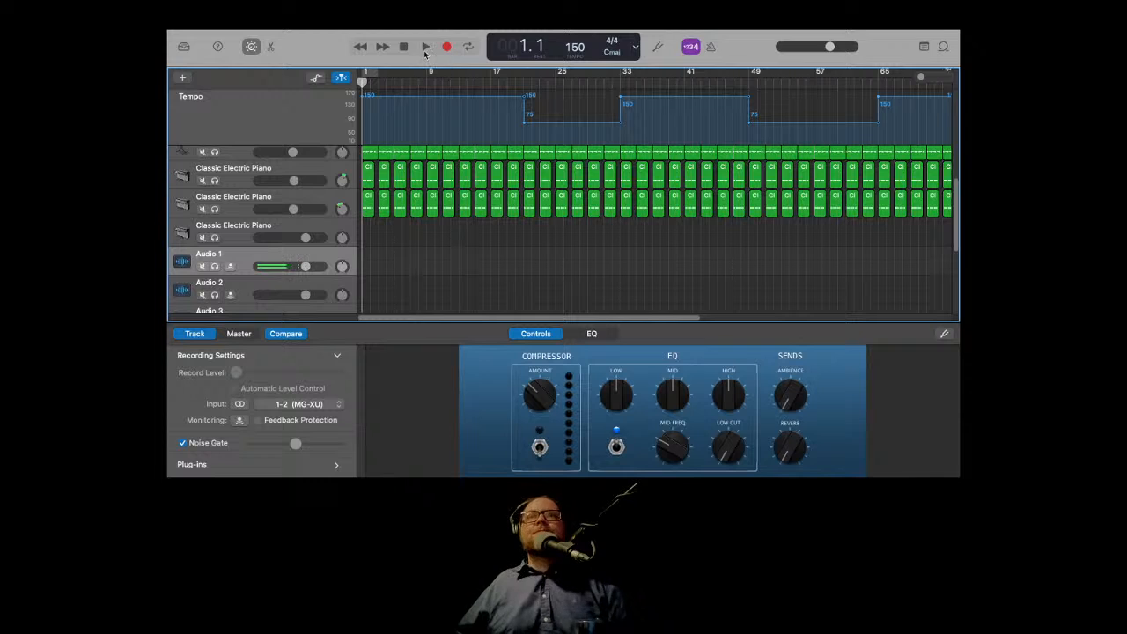
click(425, 48)
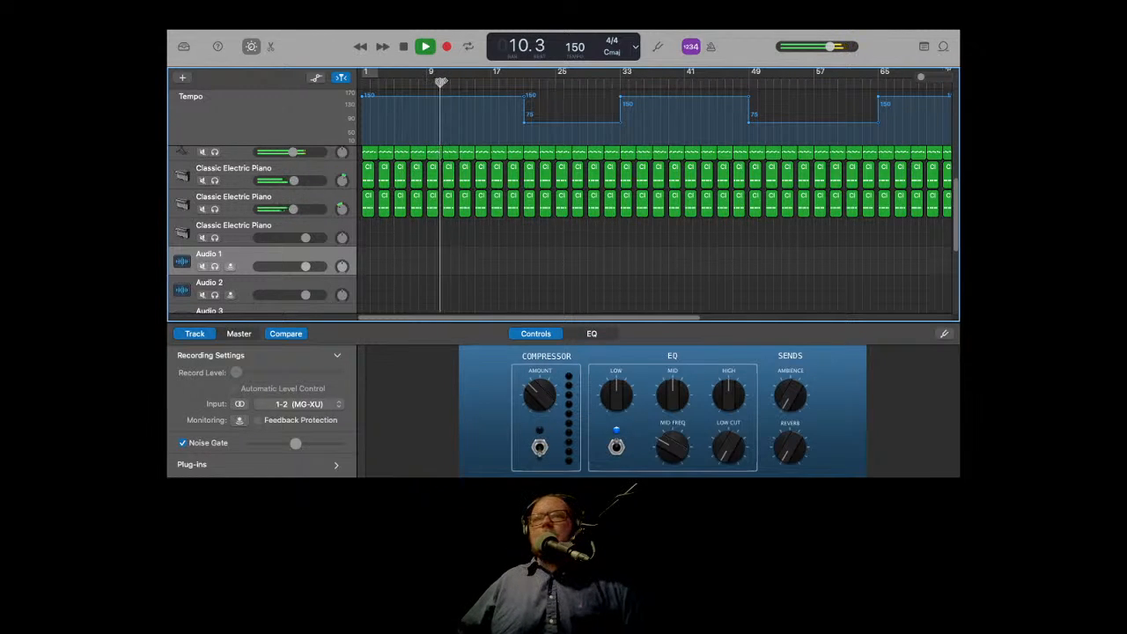
click(402, 47)
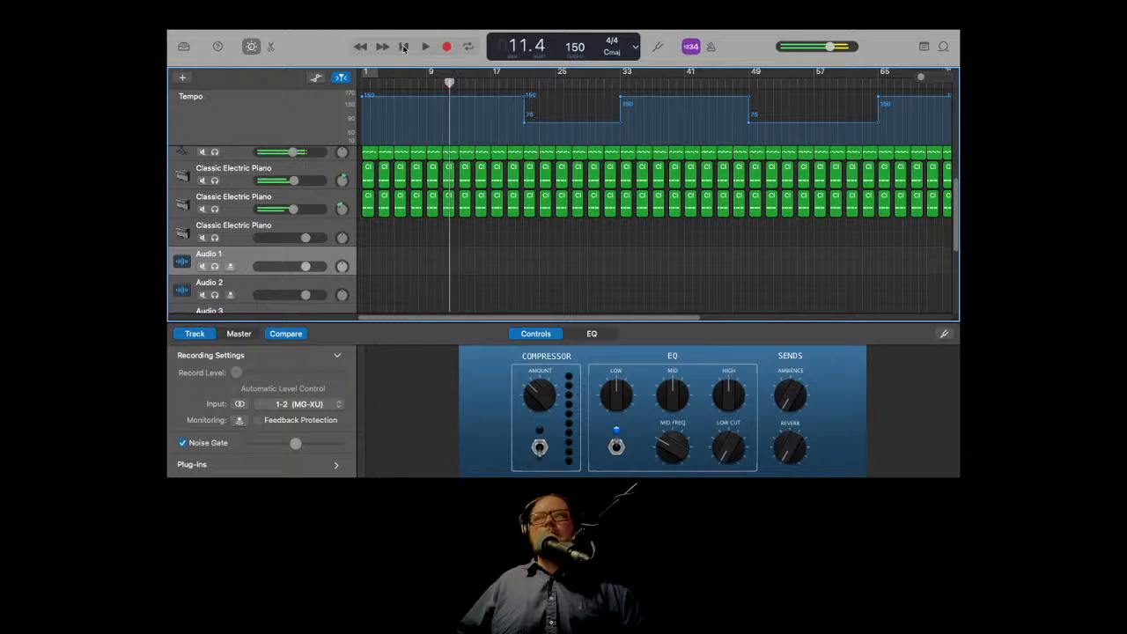
click(404, 47)
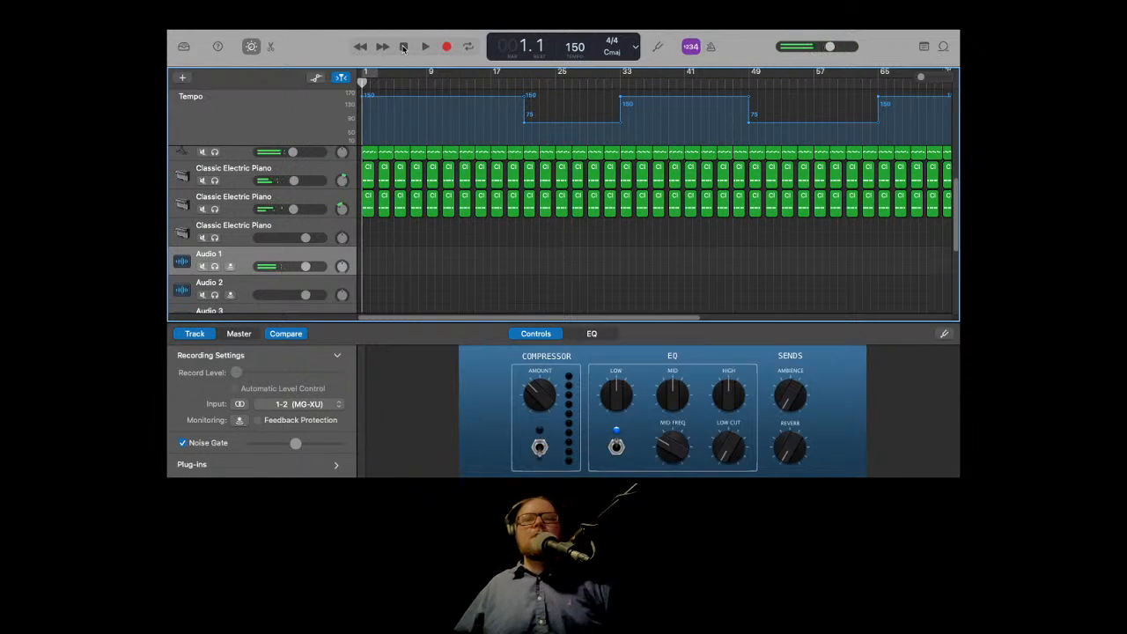
click(426, 47)
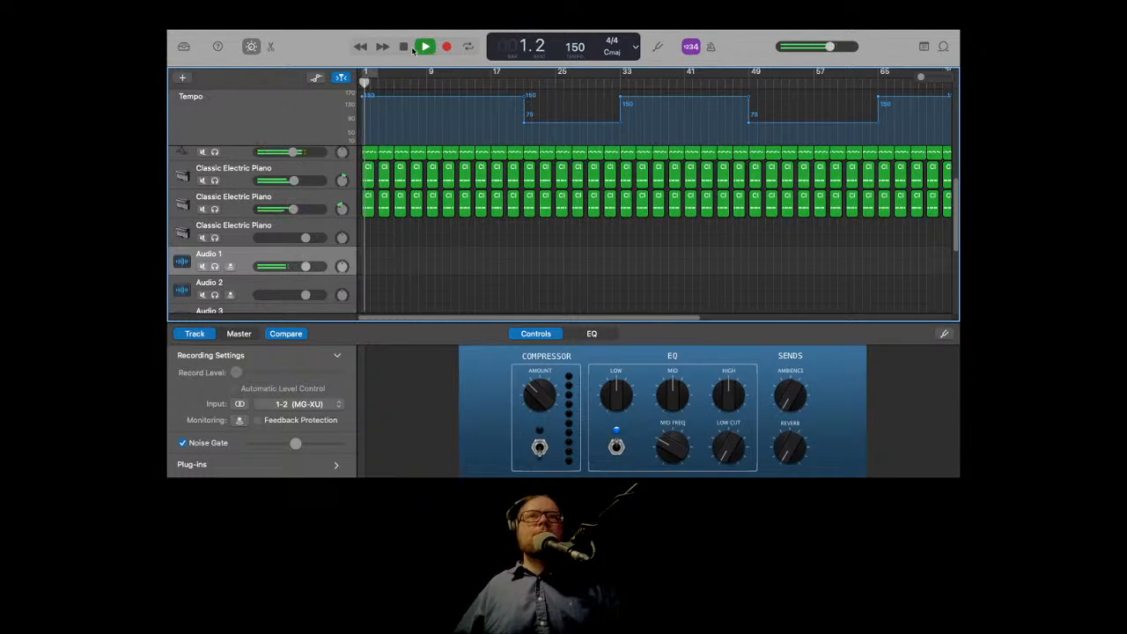
click(403, 47)
click(404, 47)
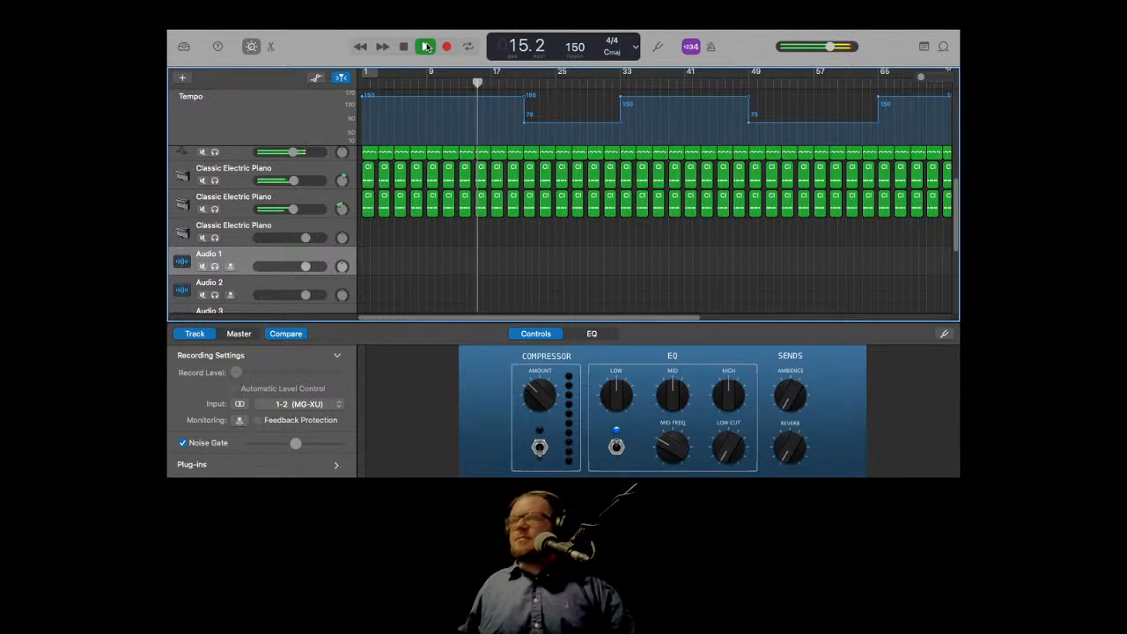
click(404, 48)
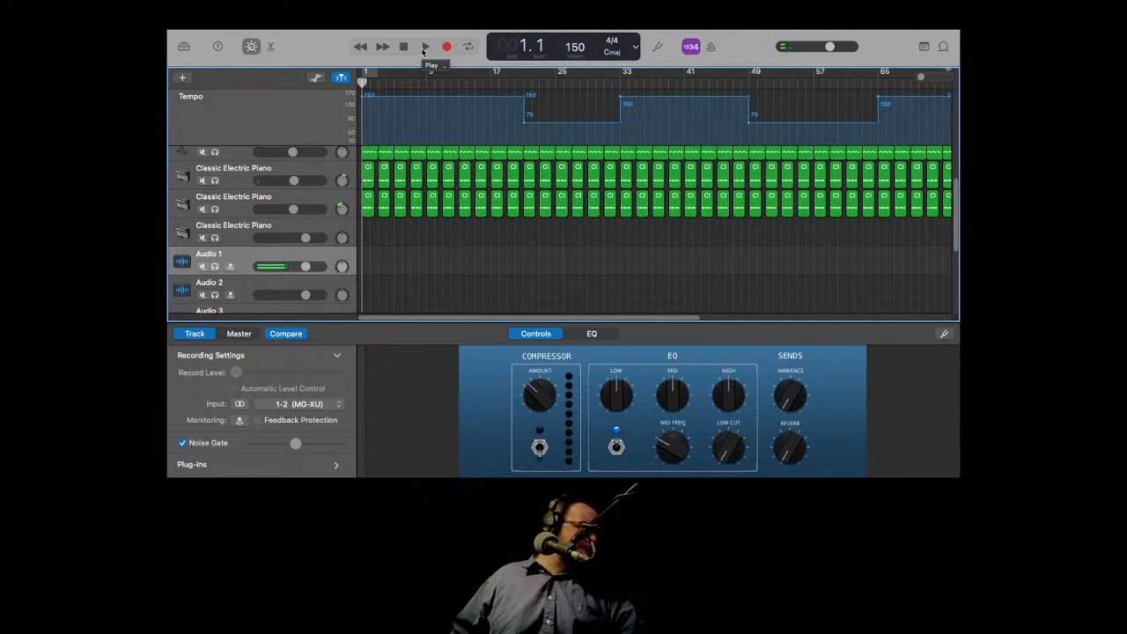
click(421, 50)
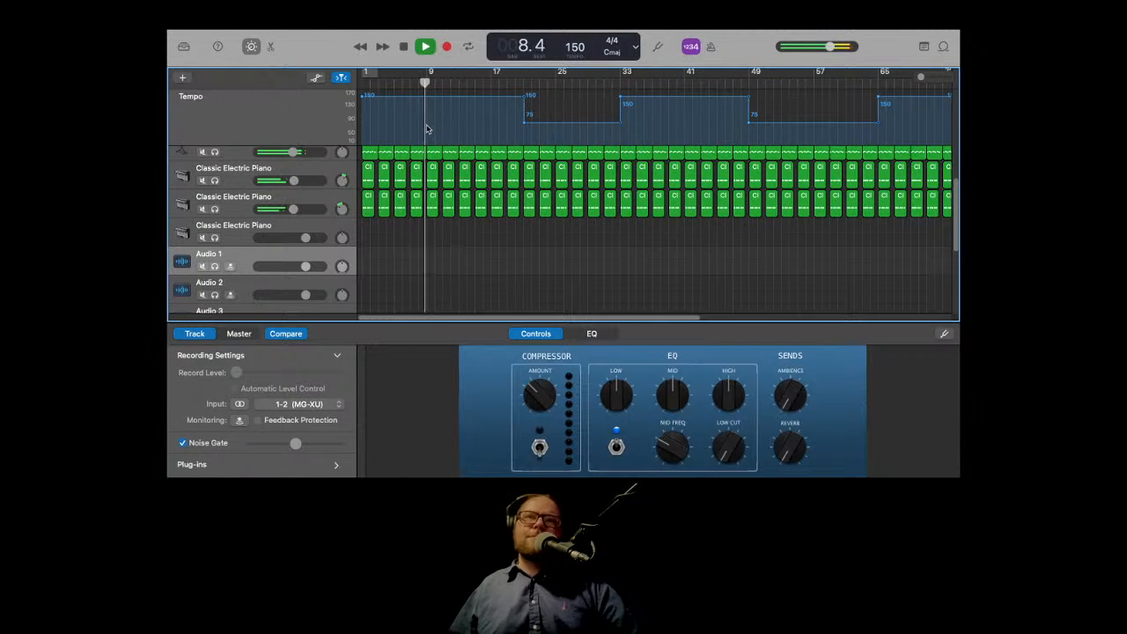
click(407, 46)
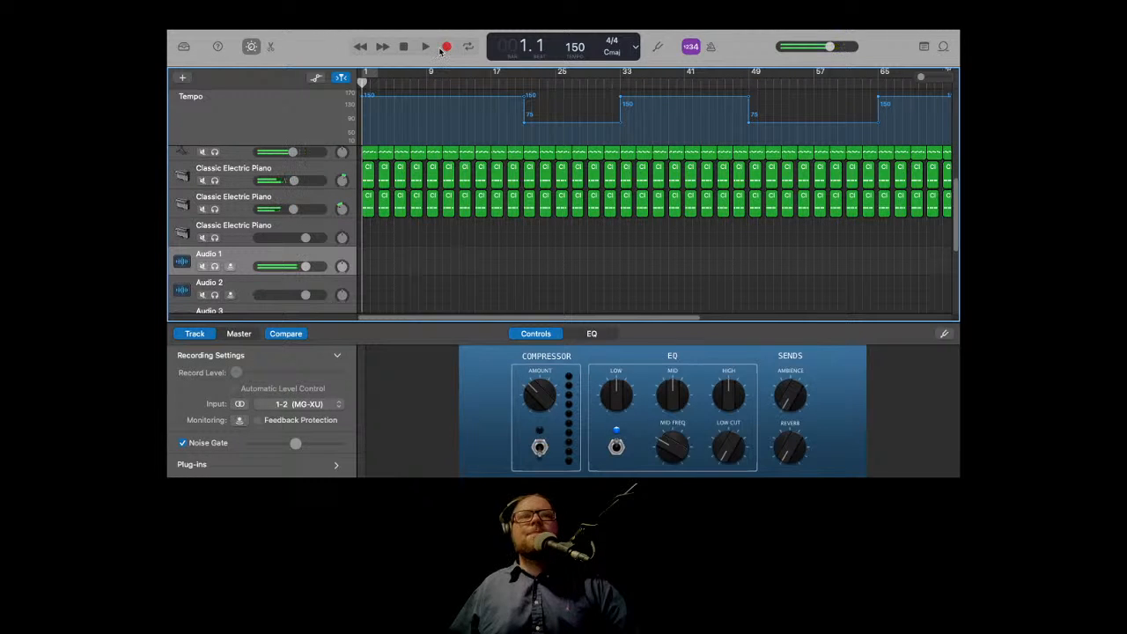
Step: Record two takes on Audio 1 from the song's start, stopping around bars 18 and 21
click(445, 47)
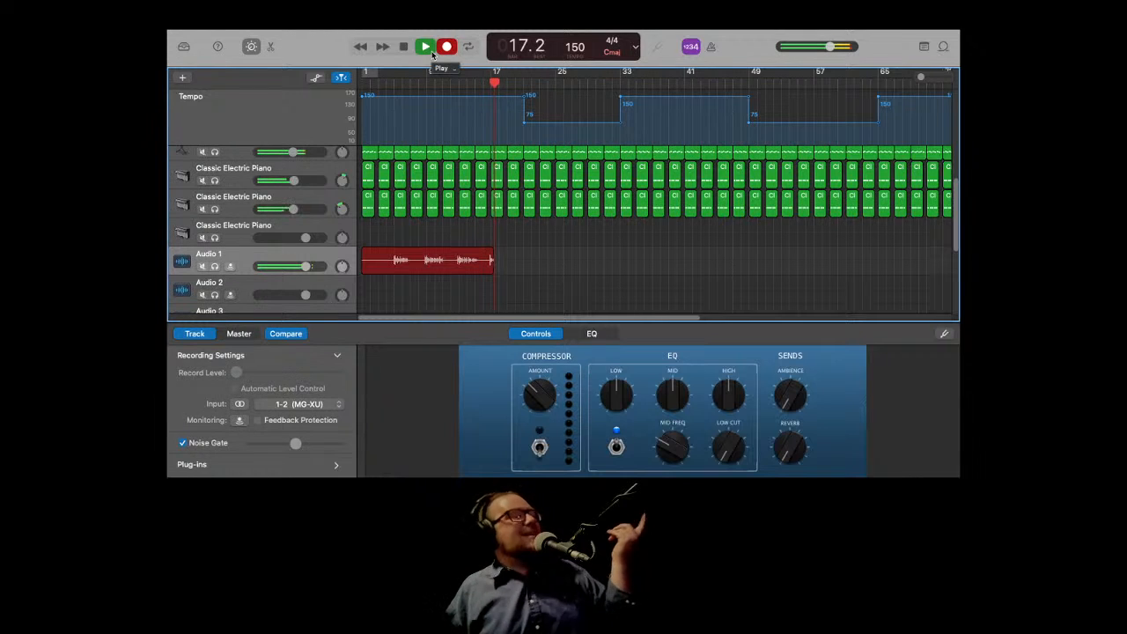
click(430, 49)
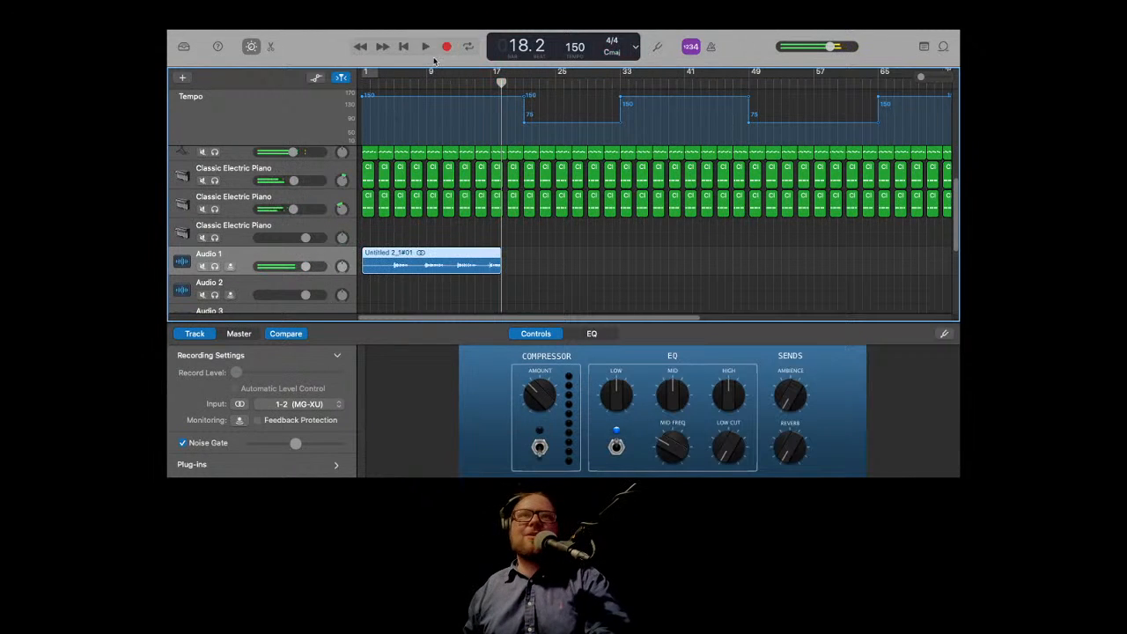
click(406, 46)
click(448, 47)
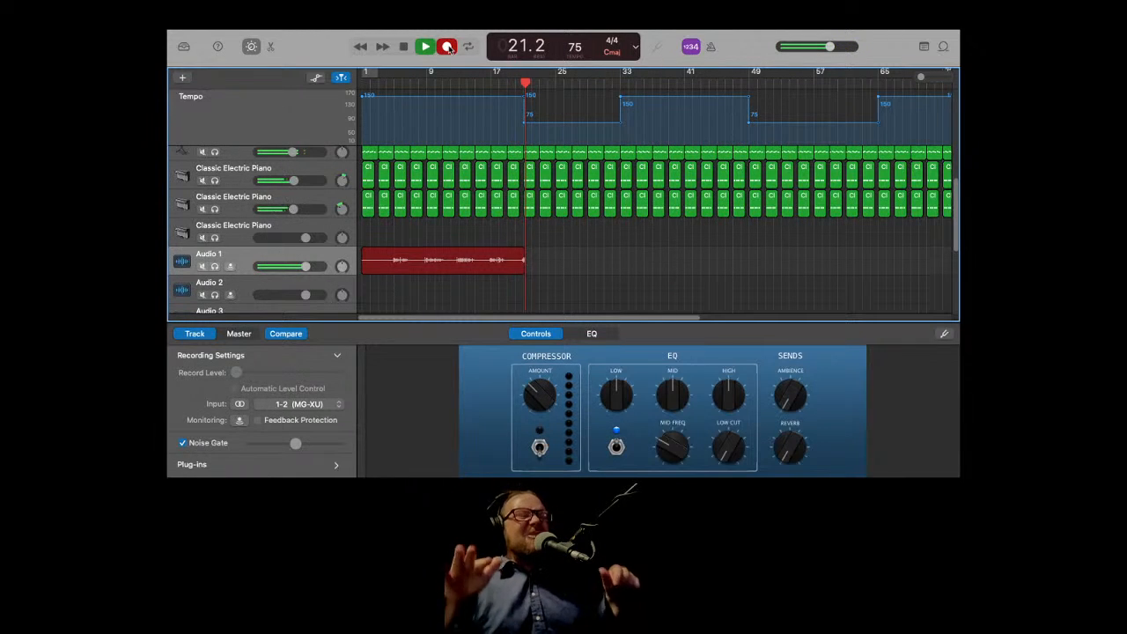
click(447, 46)
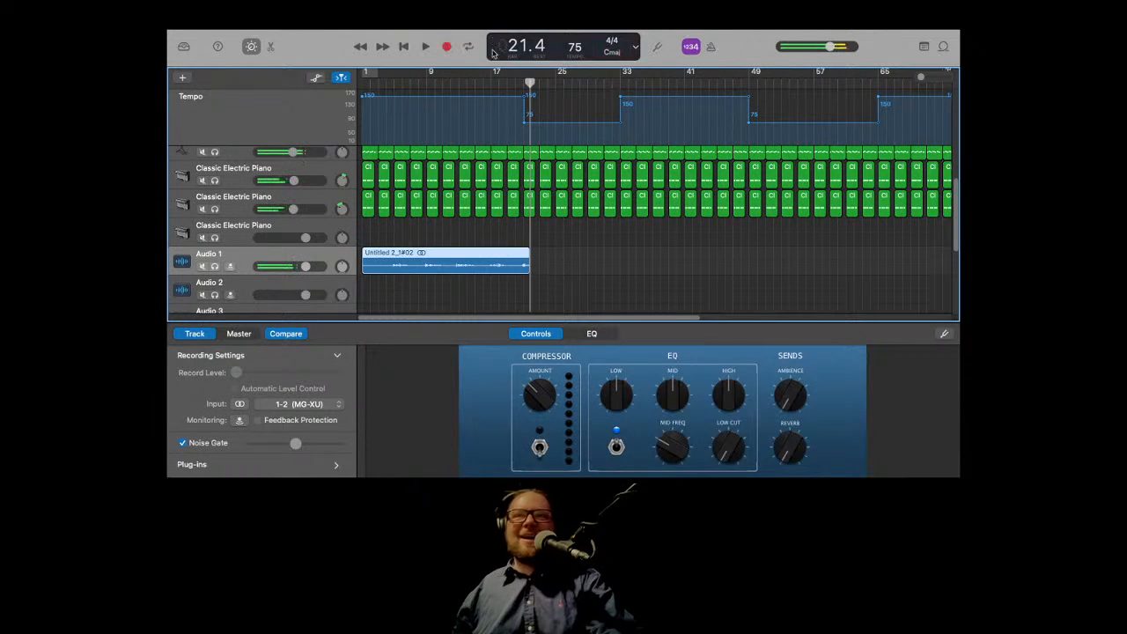
Step: Trim the end of the Audio 1 take back by about a bar and record a short take right after it
drag(525, 266, 515, 266)
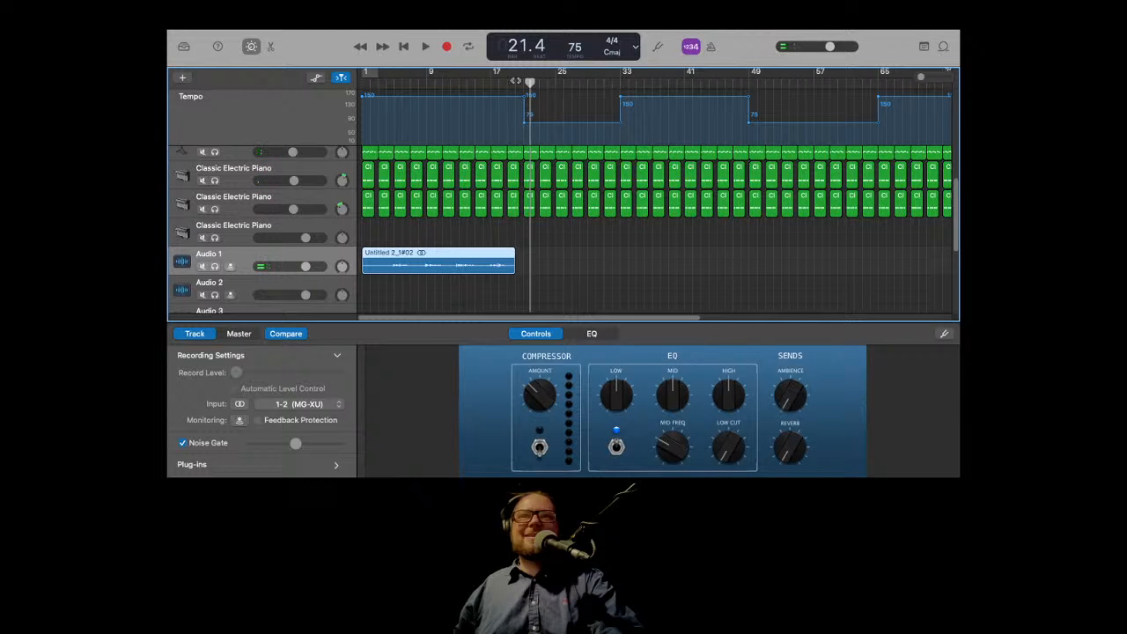
click(448, 46)
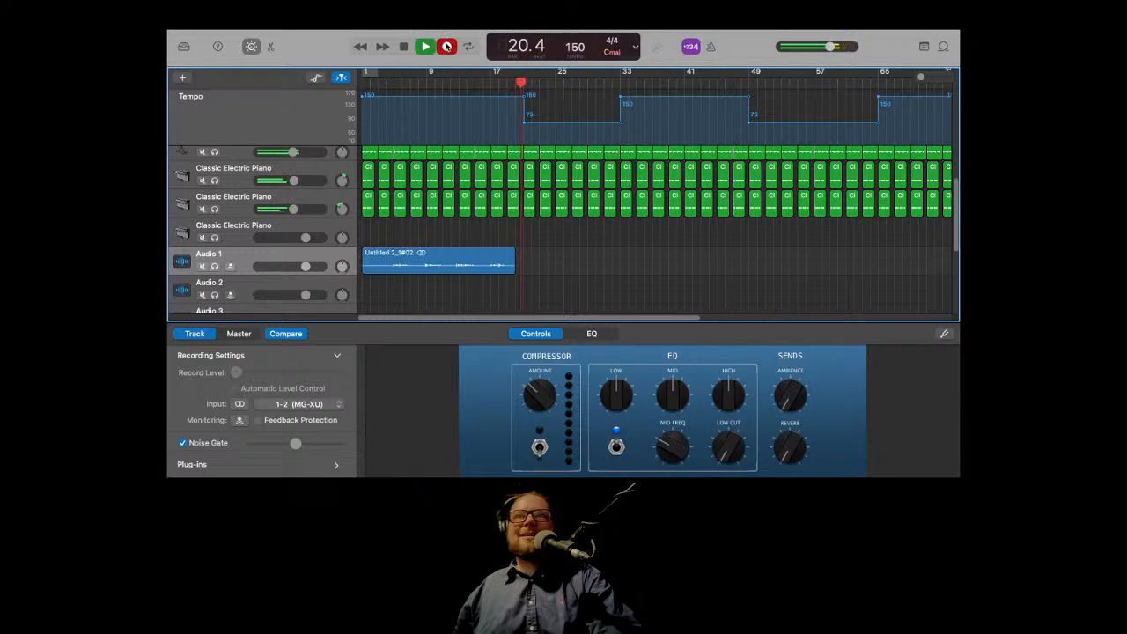
key(space)
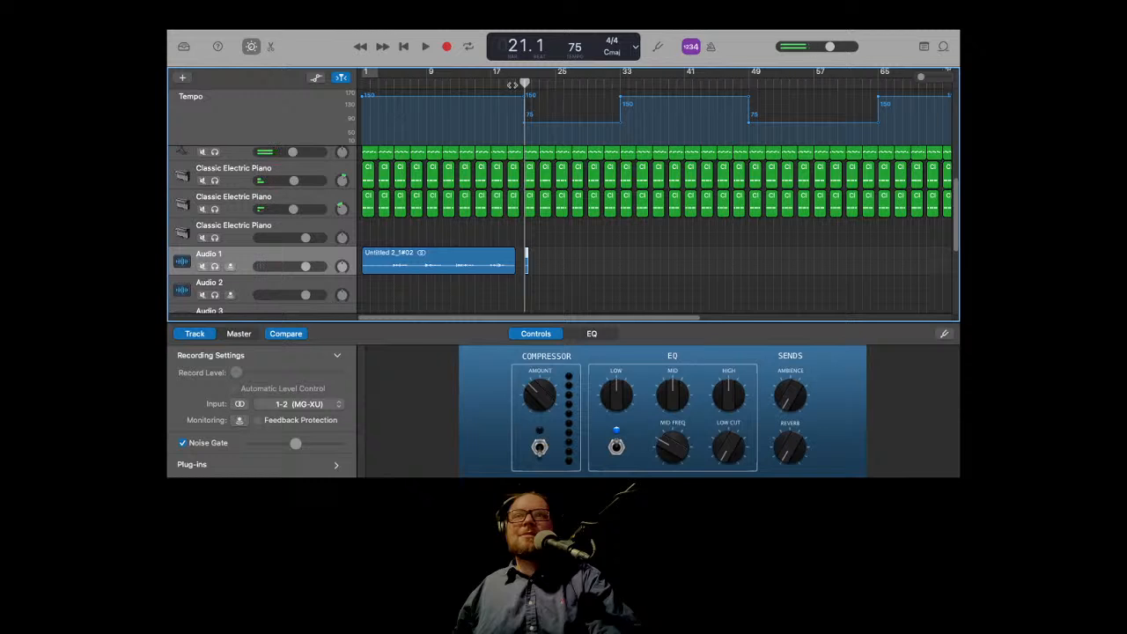
Step: Record several short punch-in takes on Audio 1 starting between bars 19 and 21
click(516, 82)
click(442, 47)
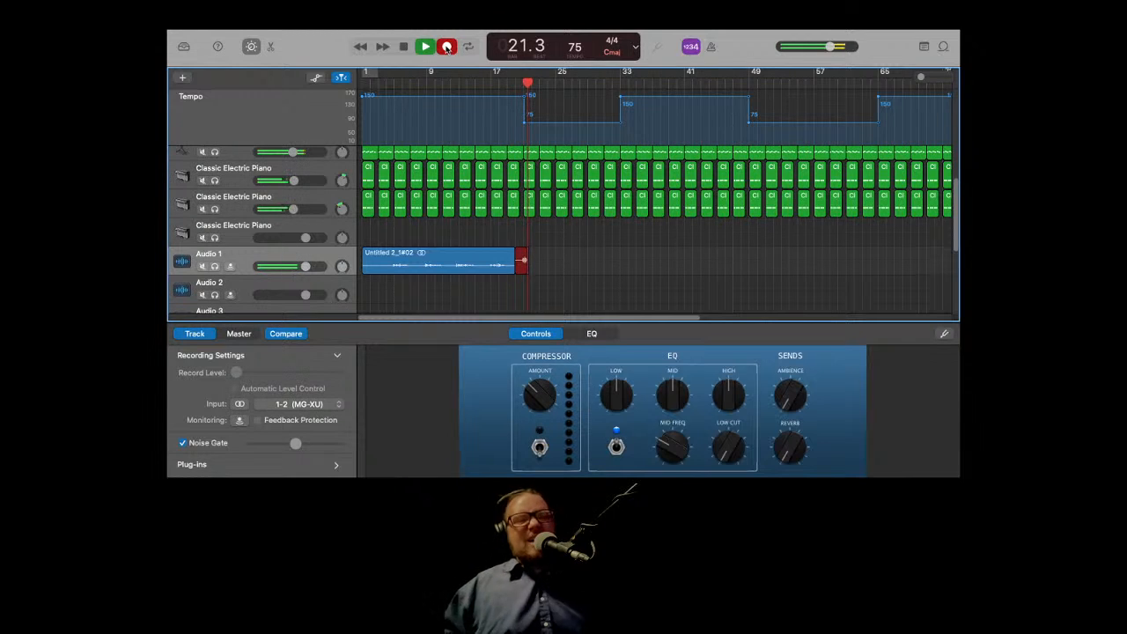
click(448, 47)
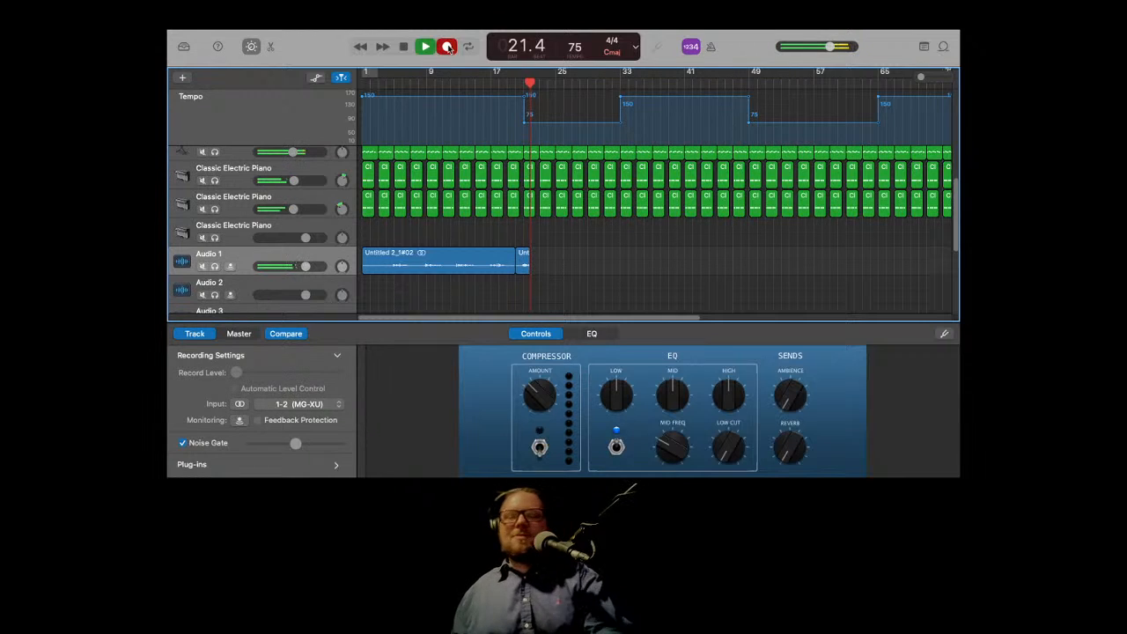
click(447, 47)
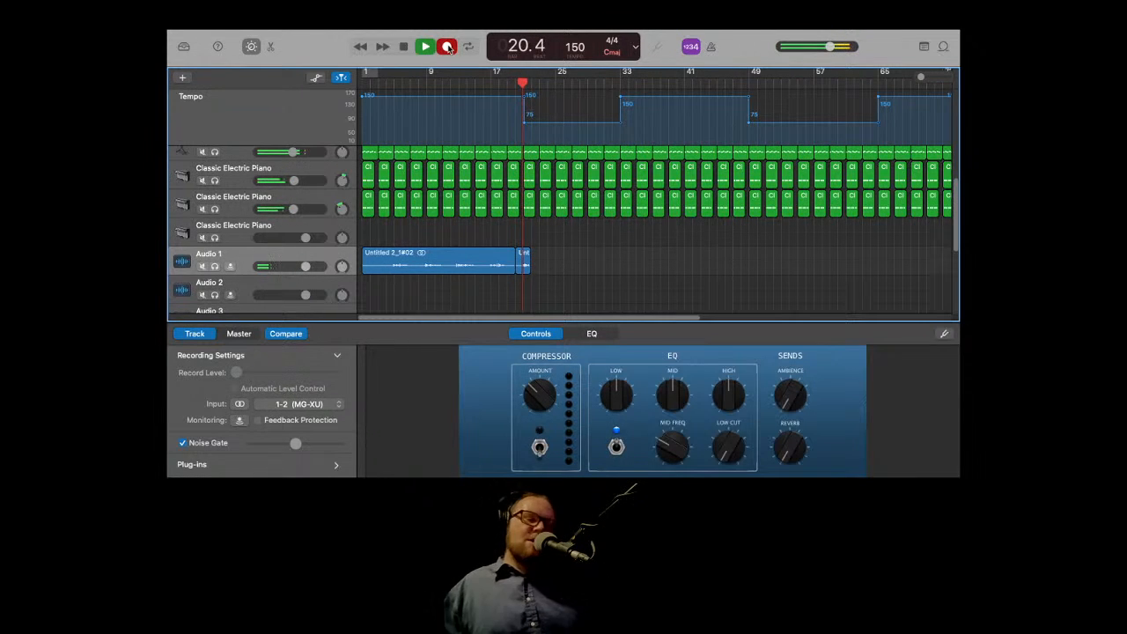
click(447, 47)
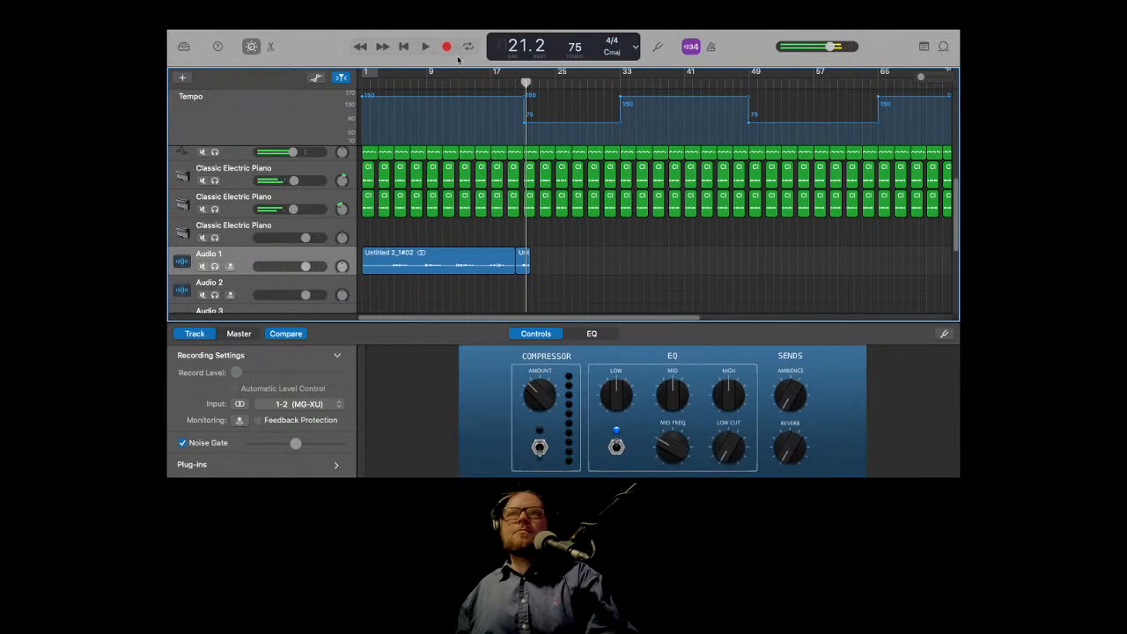
click(509, 83)
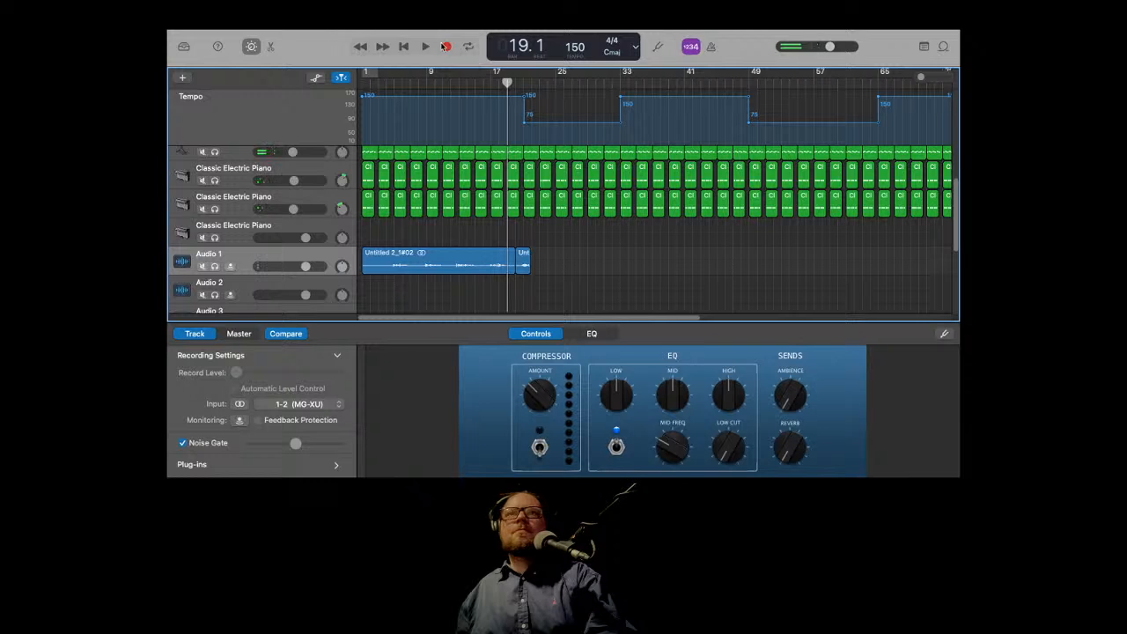
click(446, 46)
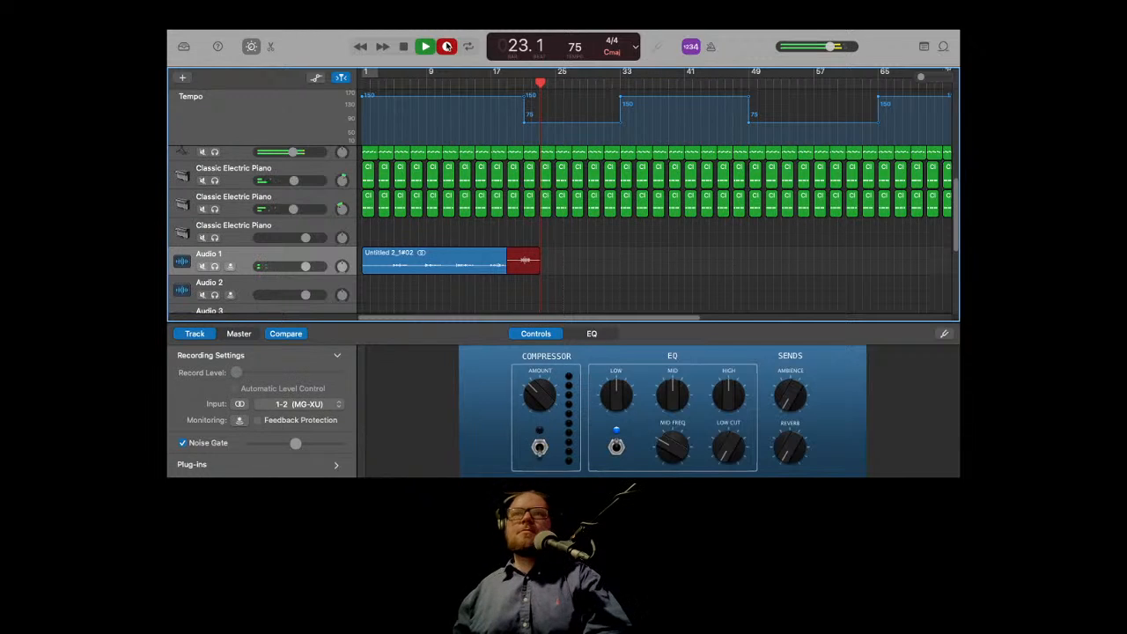
key(space)
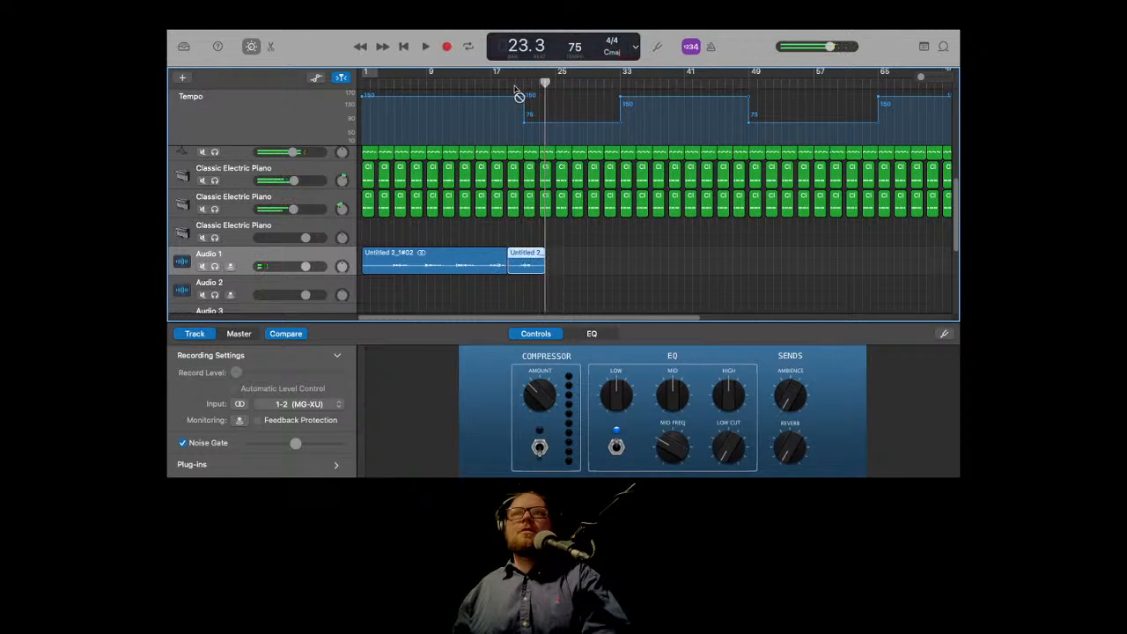
click(508, 82)
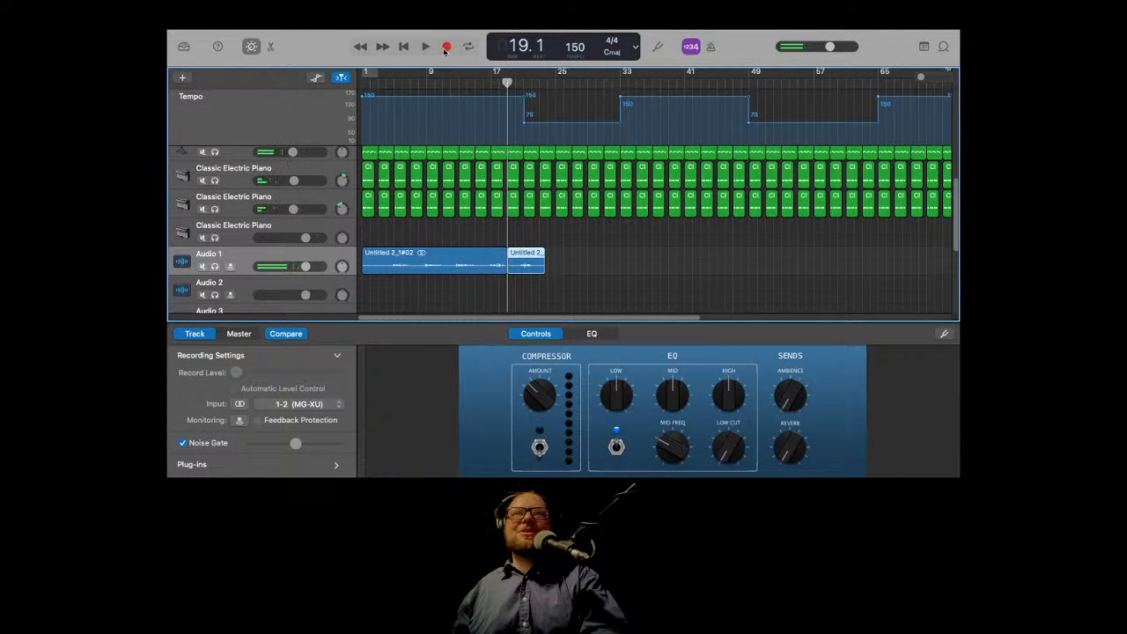
click(447, 46)
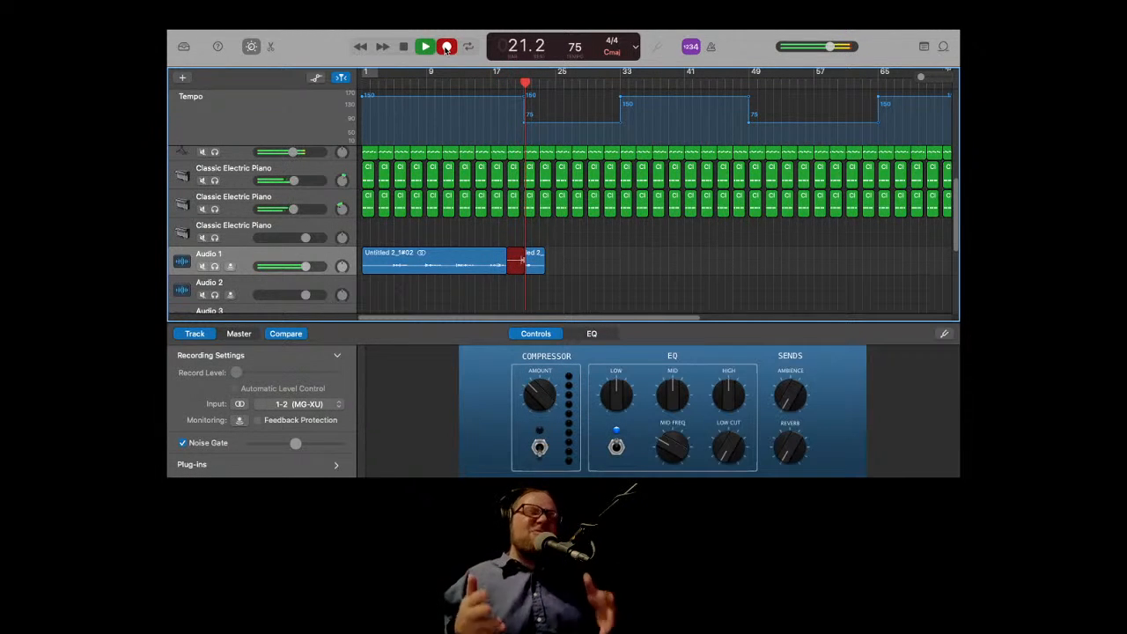
click(446, 46)
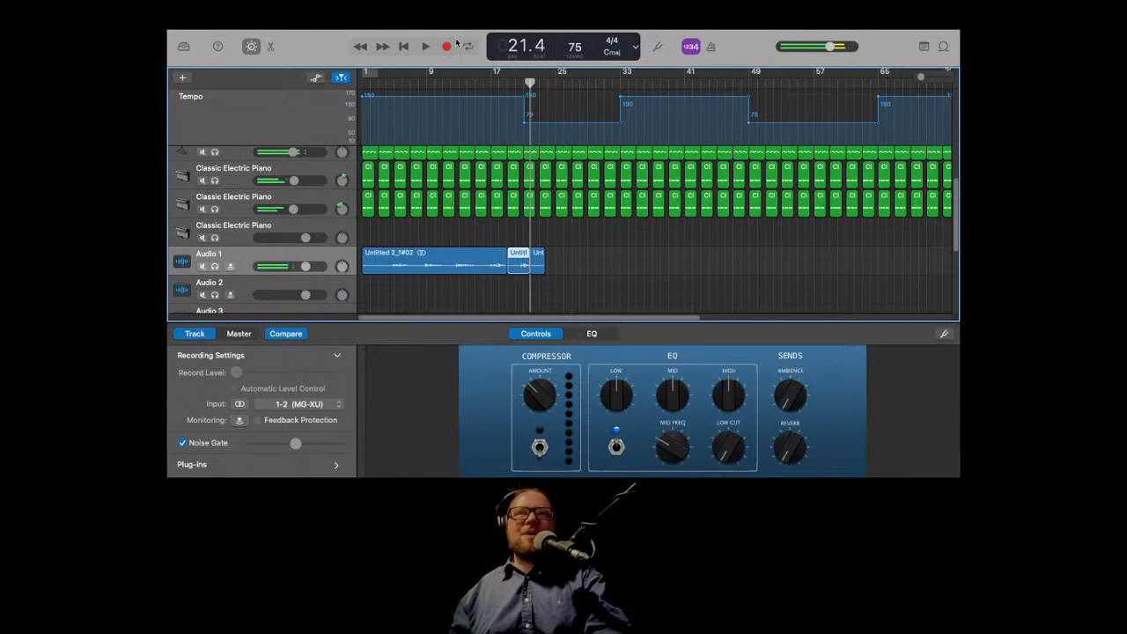
Step: Record a take on Audio 1 from bar 20 to about bar 27, then delete it
click(515, 85)
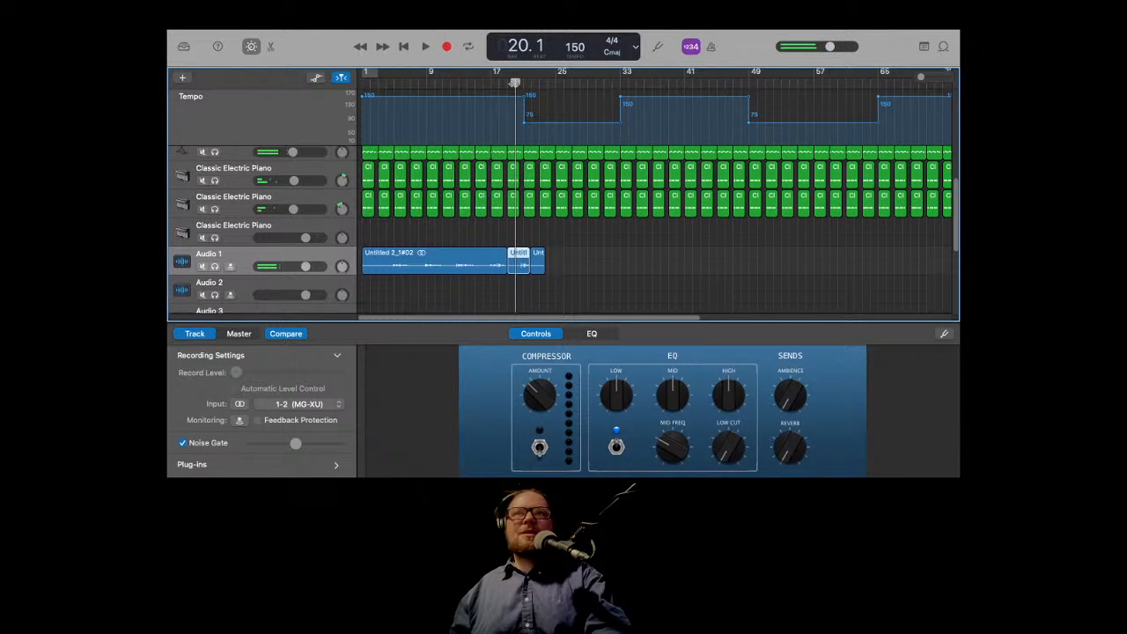
click(447, 47)
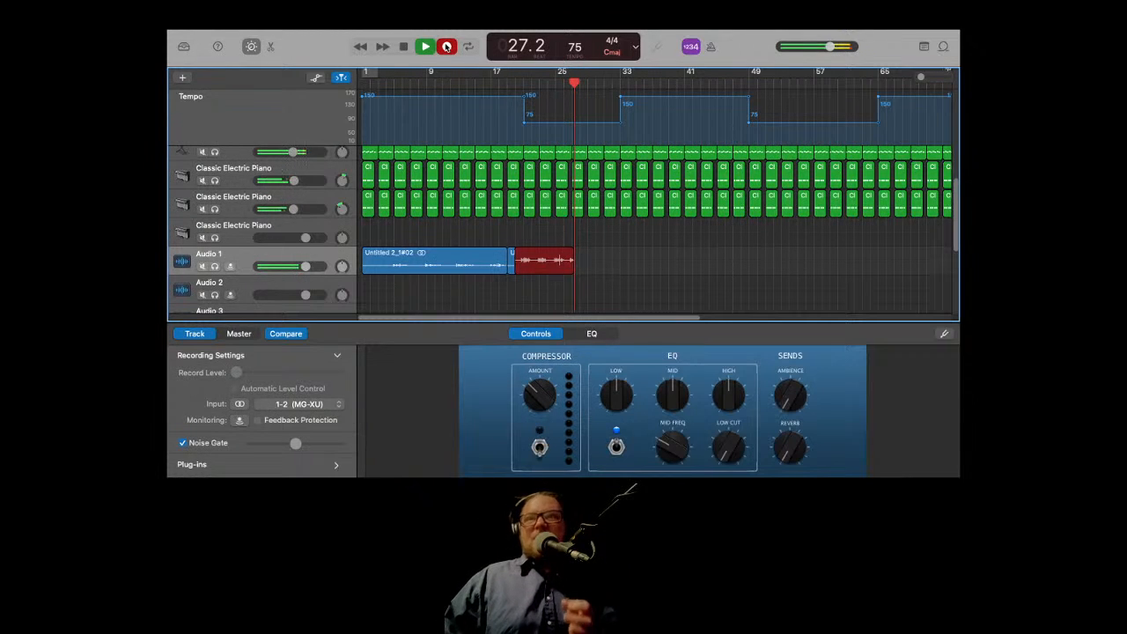
key(space)
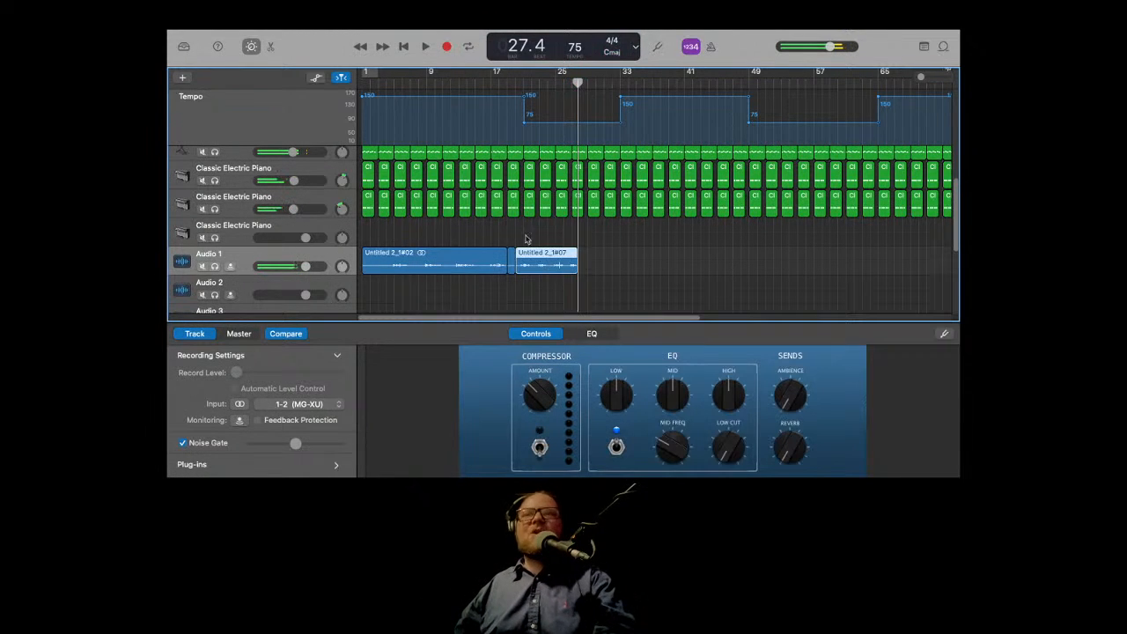
key(Delete)
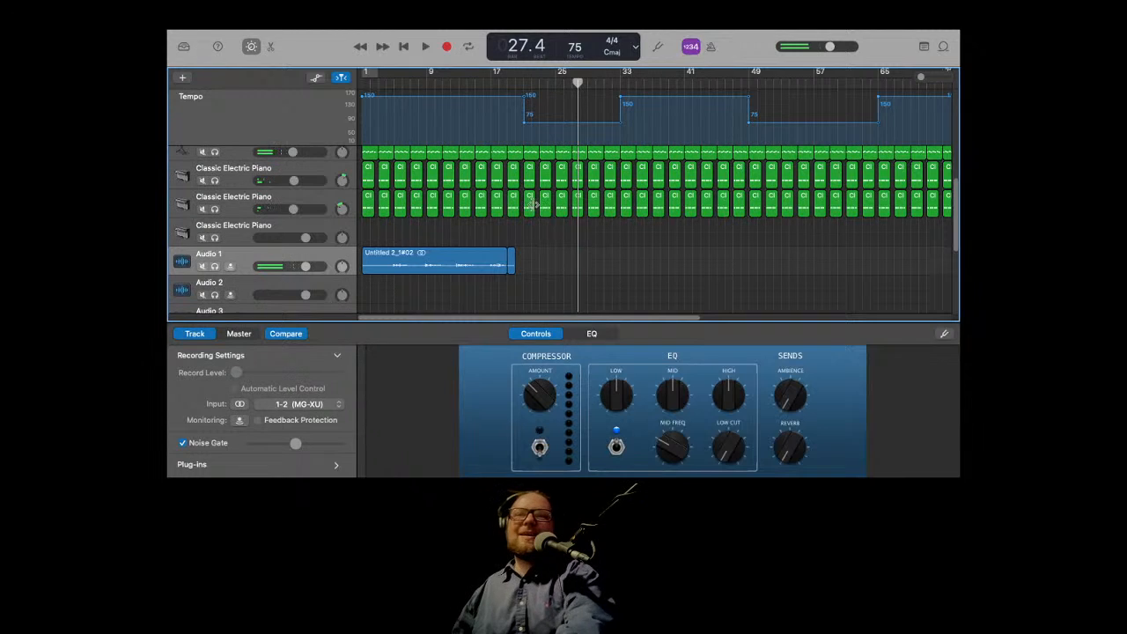
Step: Record a new take on Audio 1 from bar 21 to about bar 28
click(522, 81)
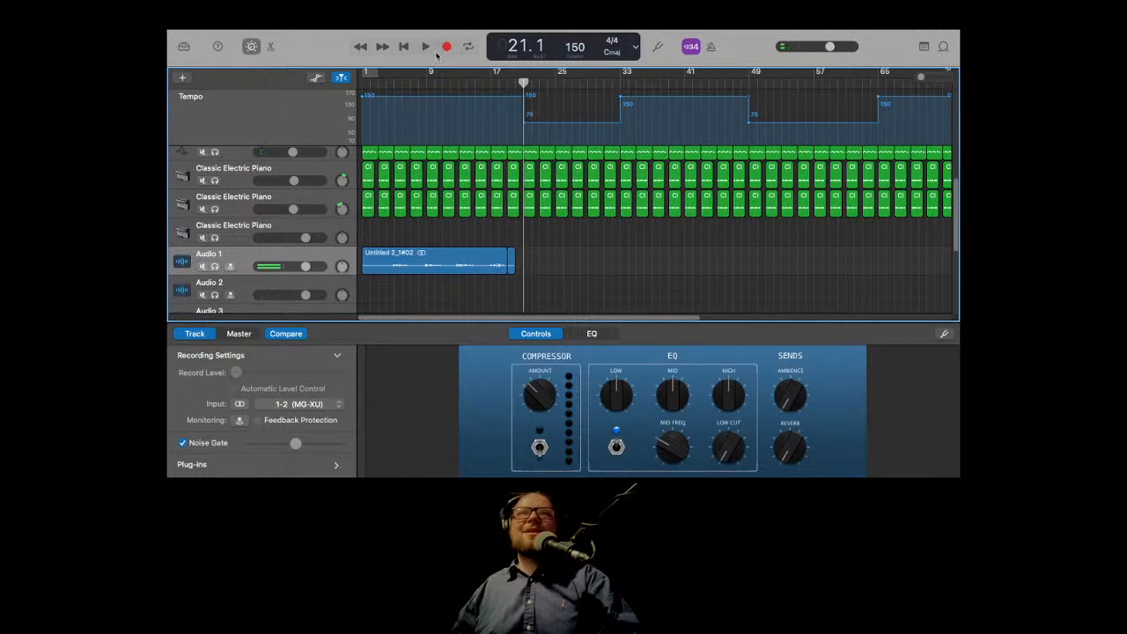
click(447, 49)
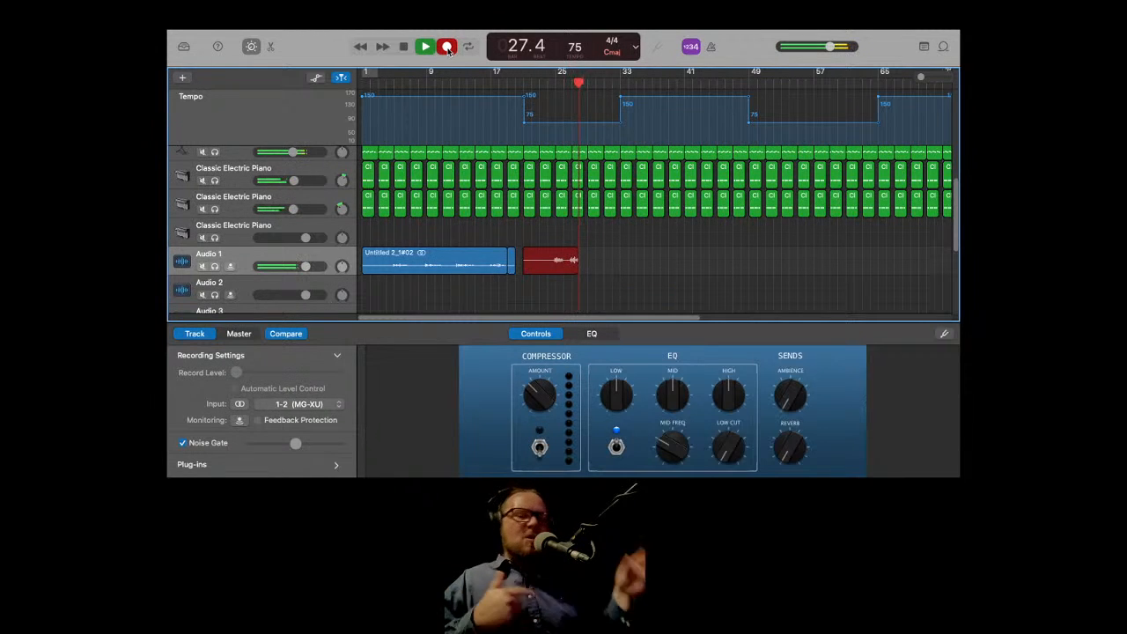
key(space)
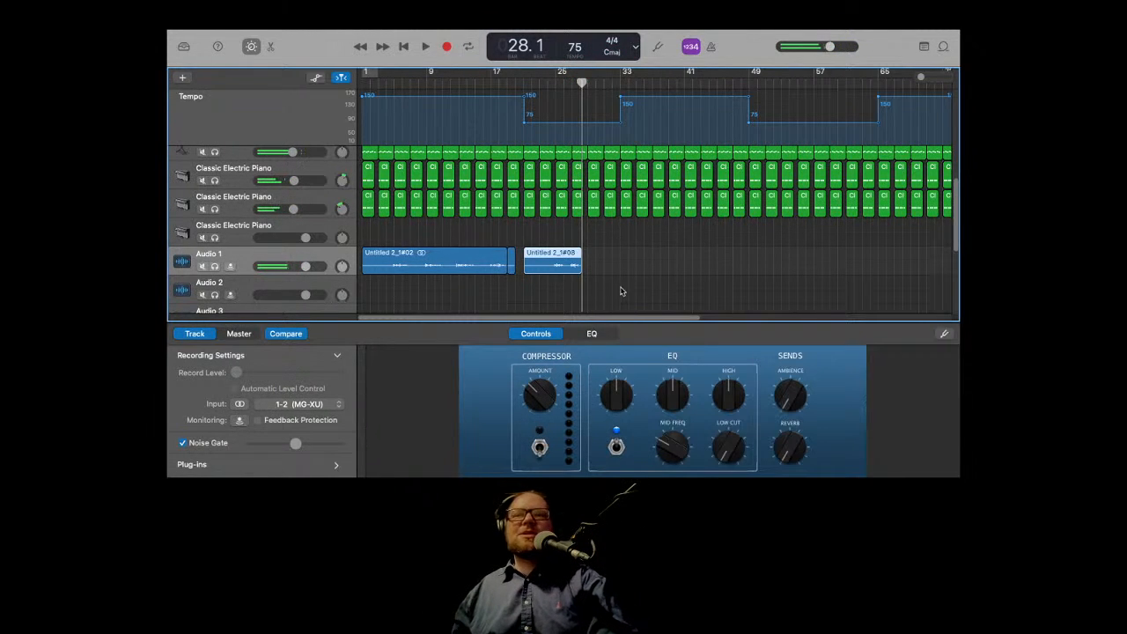
Step: Return to the song's start and begin recording on Audio 1
click(402, 46)
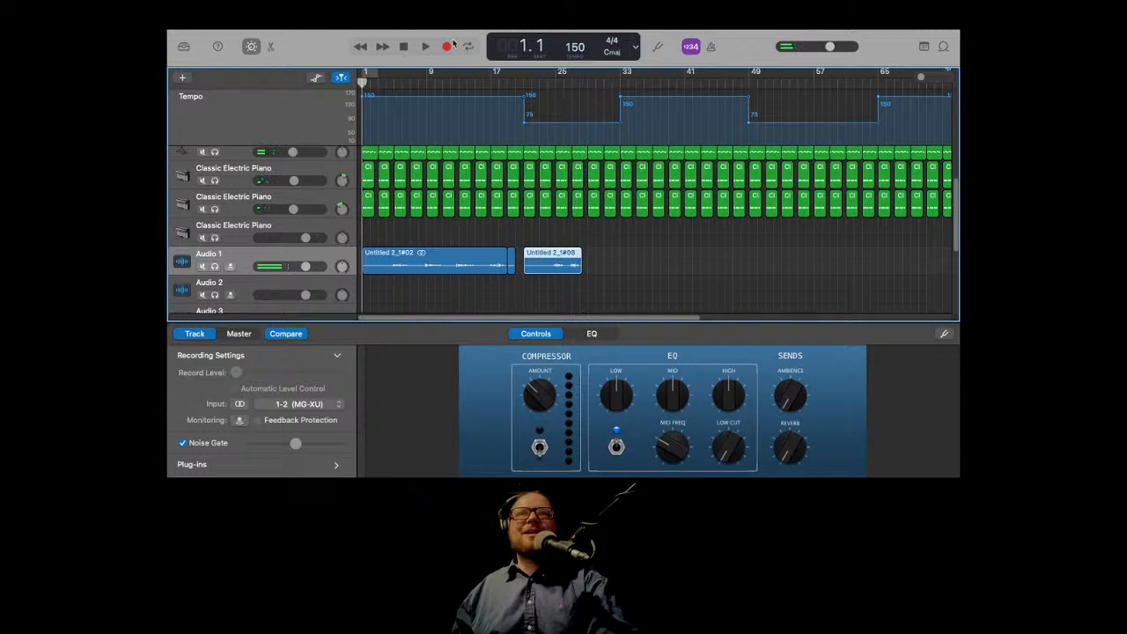
click(447, 46)
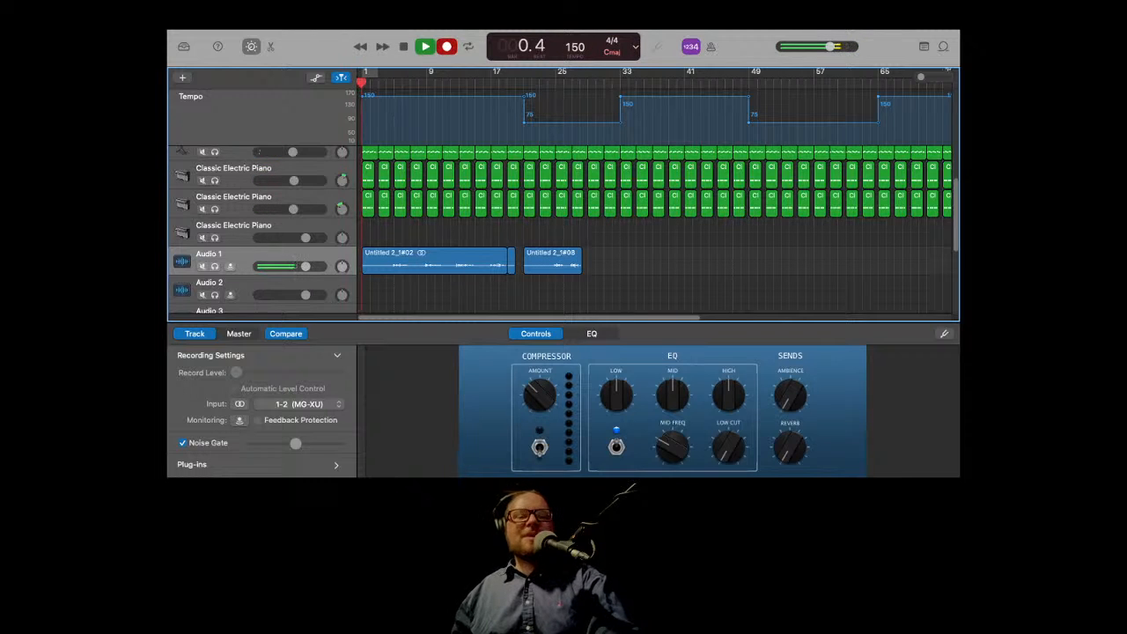
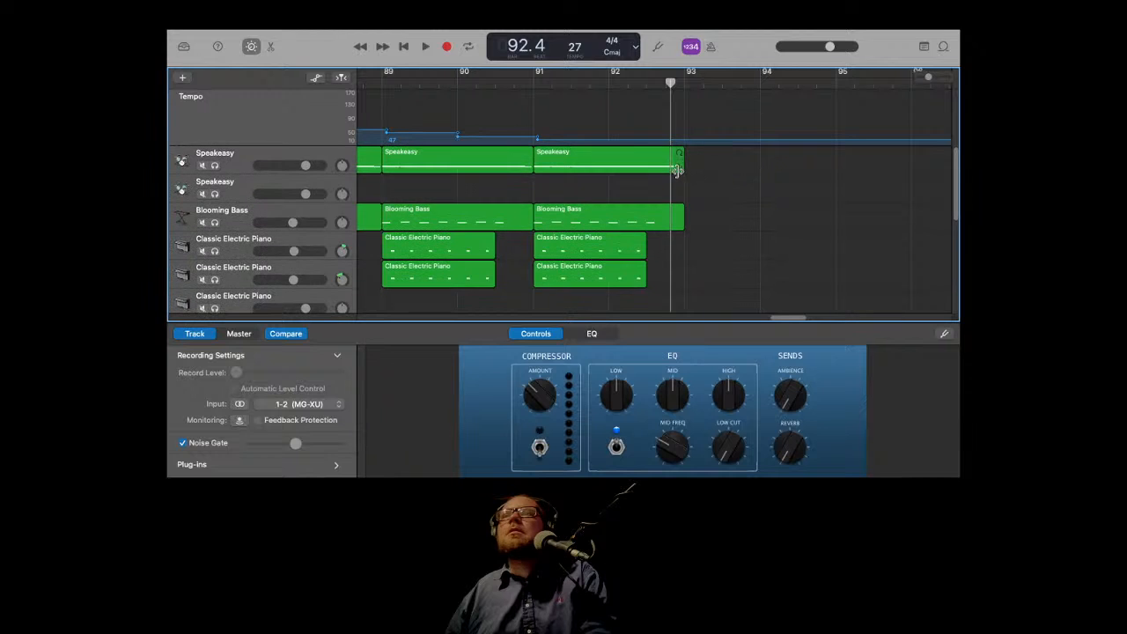
Step: Play from bar 92 and shorten the final Speakeasy drum region to end around the middle of bar 92
click(613, 82)
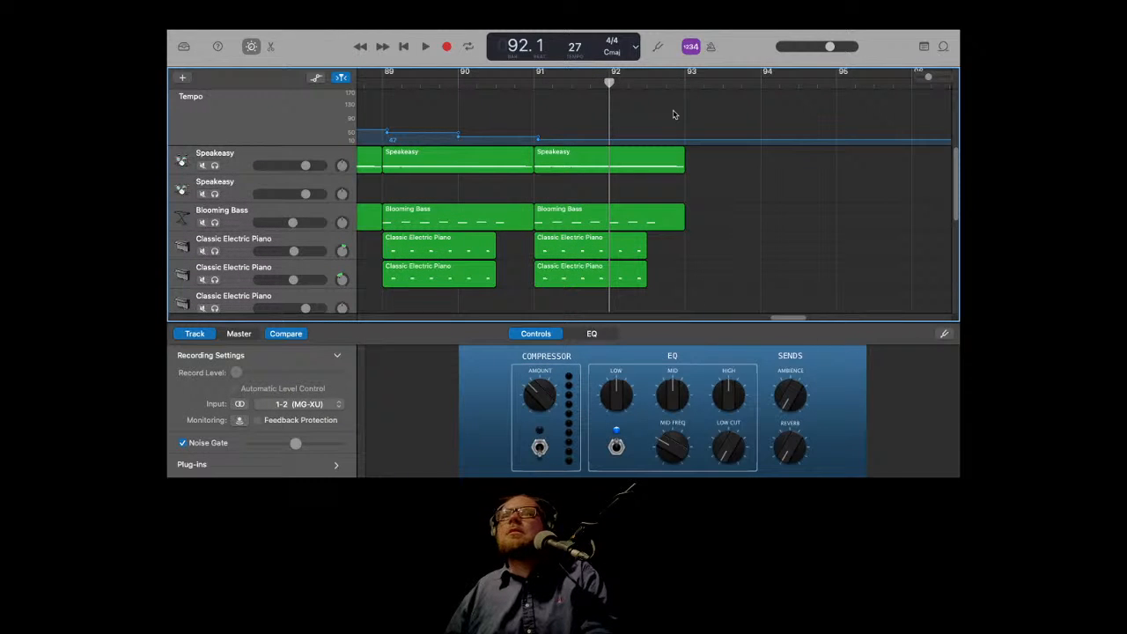
key(space)
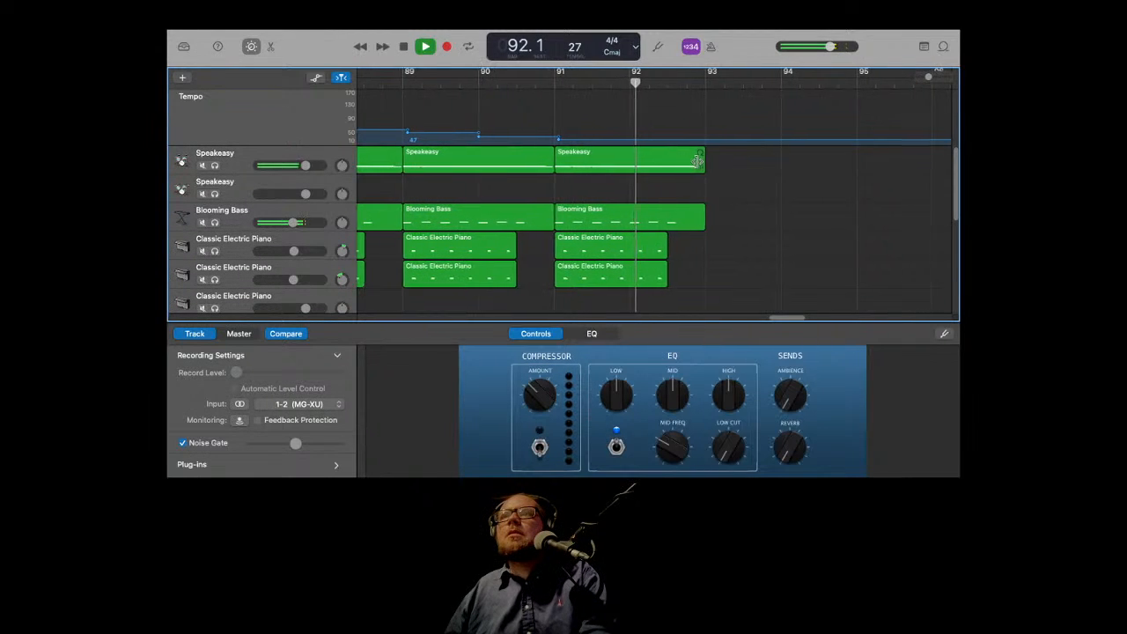
drag(699, 161, 663, 158)
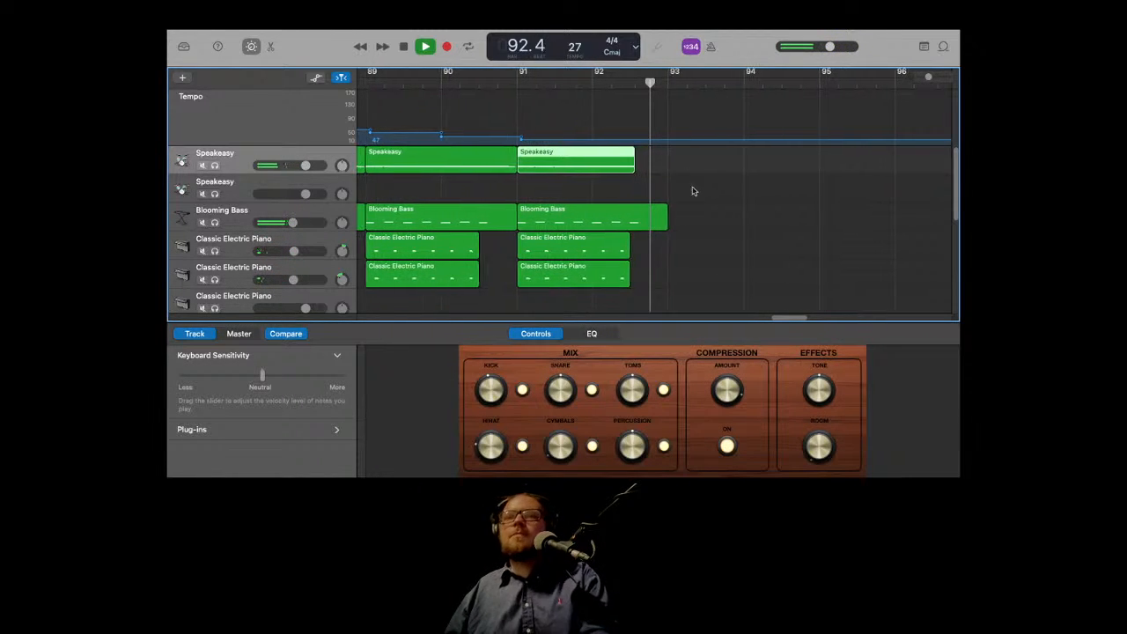
Step: Stop, return to the song's start and play the arrangement back down to the Audio 1 track
click(405, 46)
click(407, 45)
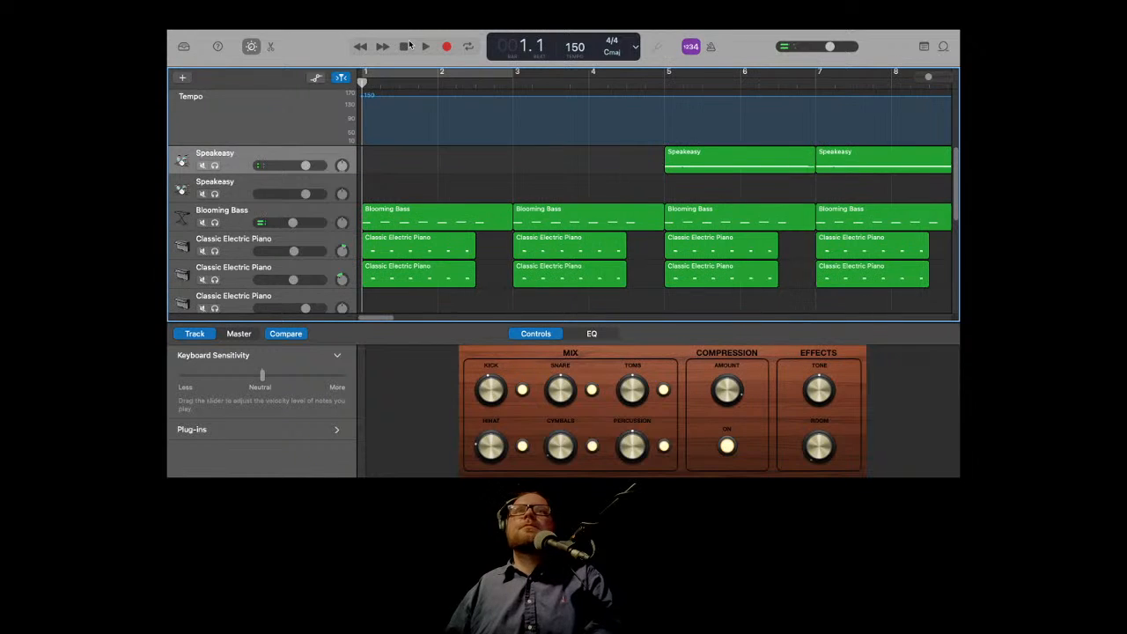
scroll(485, 102, down, 10)
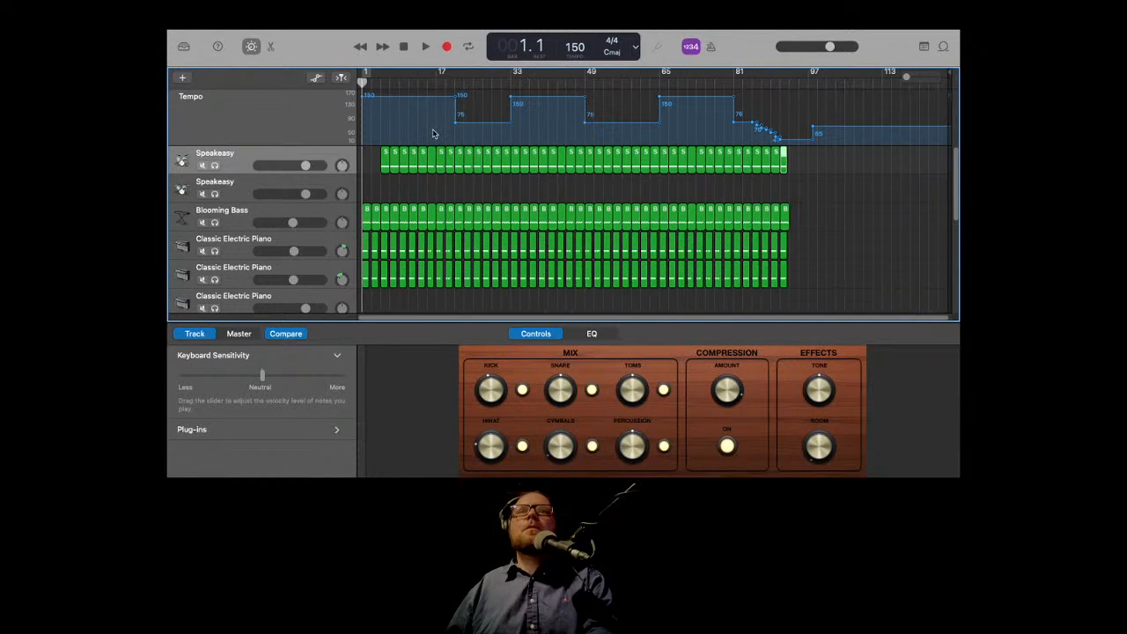
scroll(451, 189, down, 3)
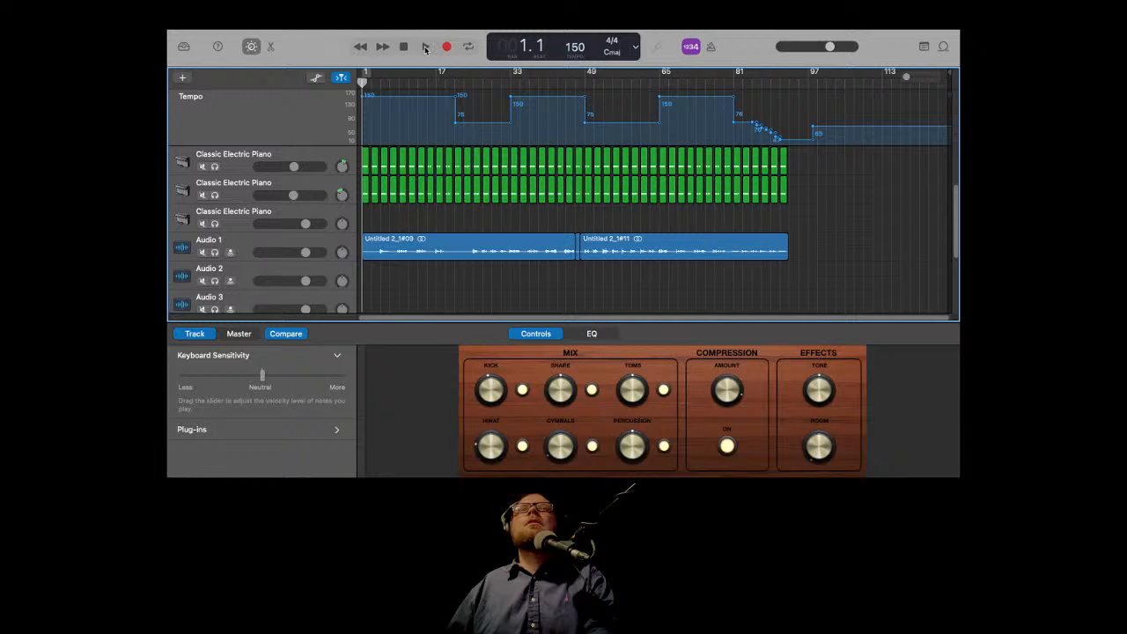
click(425, 47)
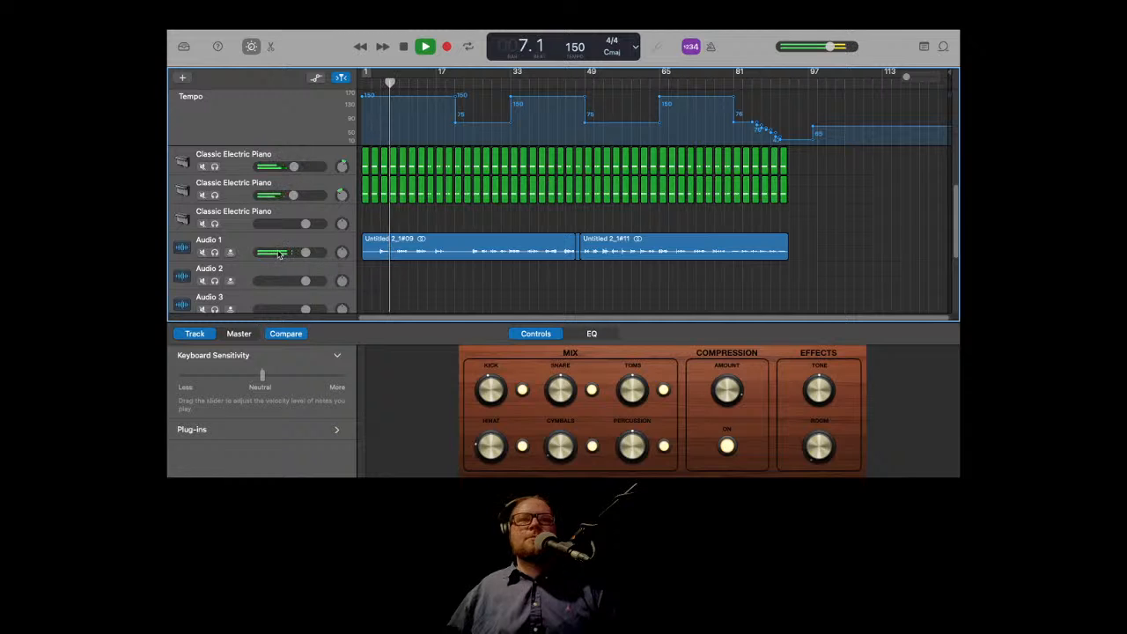
Step: Switch on Audio 1's compressor and add an Overdrive plug-in with its Tone set to 20000 Hz
click(248, 240)
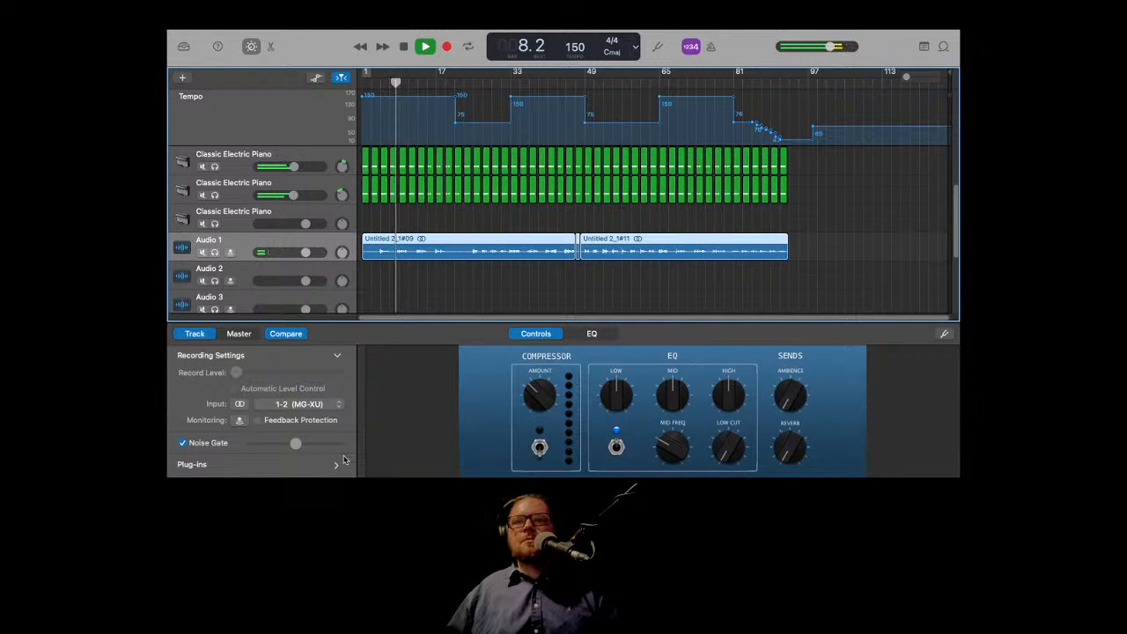
click(540, 447)
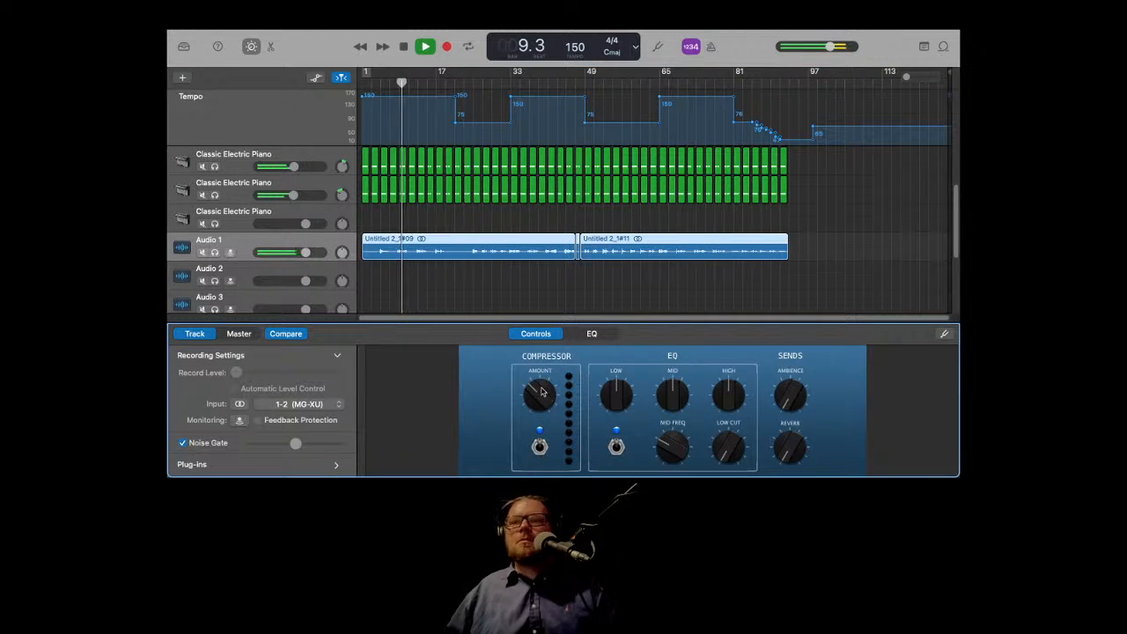
click(336, 465)
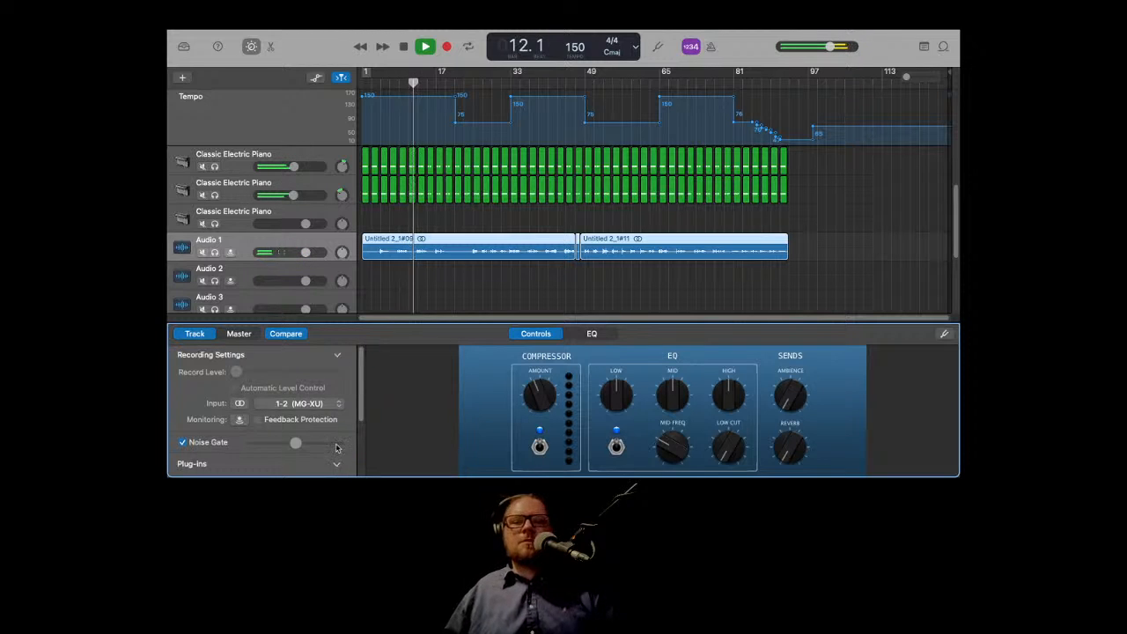
scroll(264, 454, down, 3)
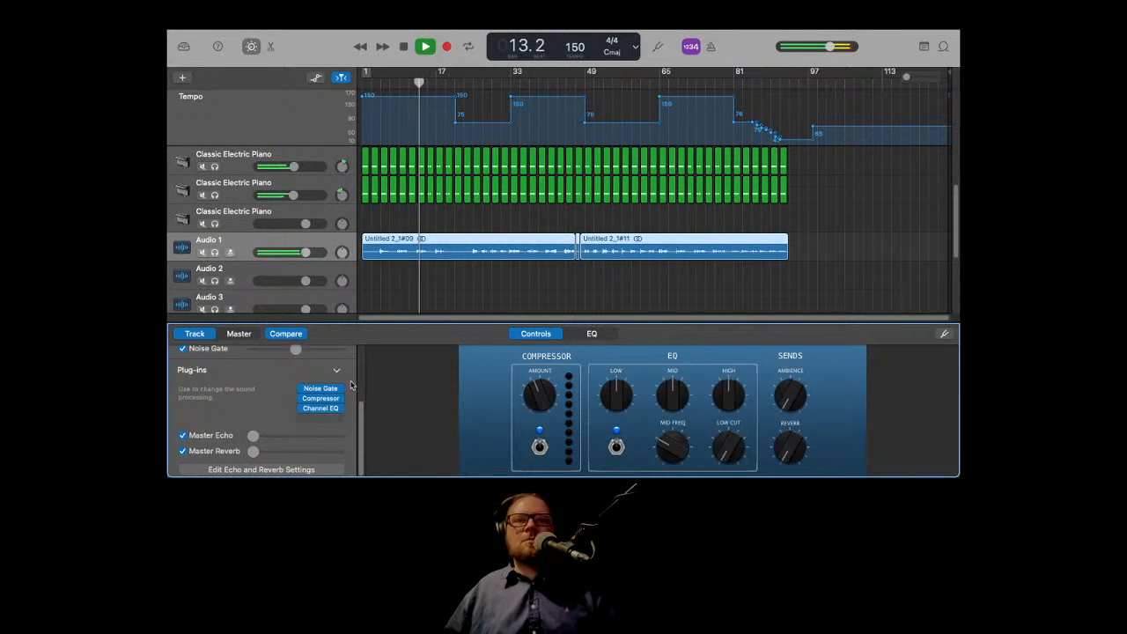
click(337, 422)
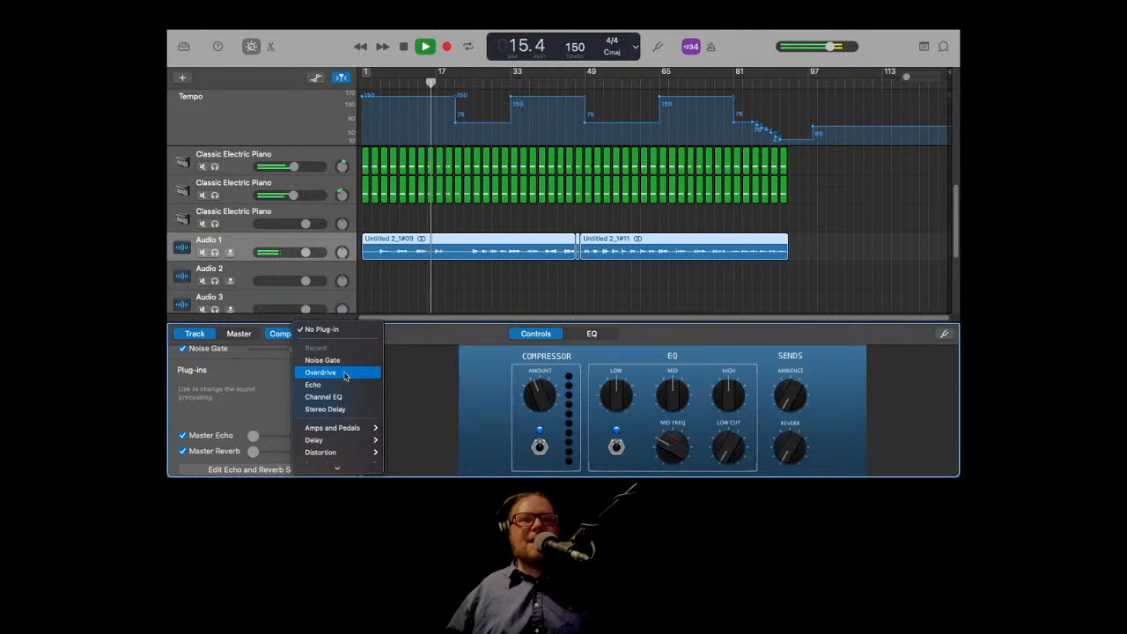
click(351, 377)
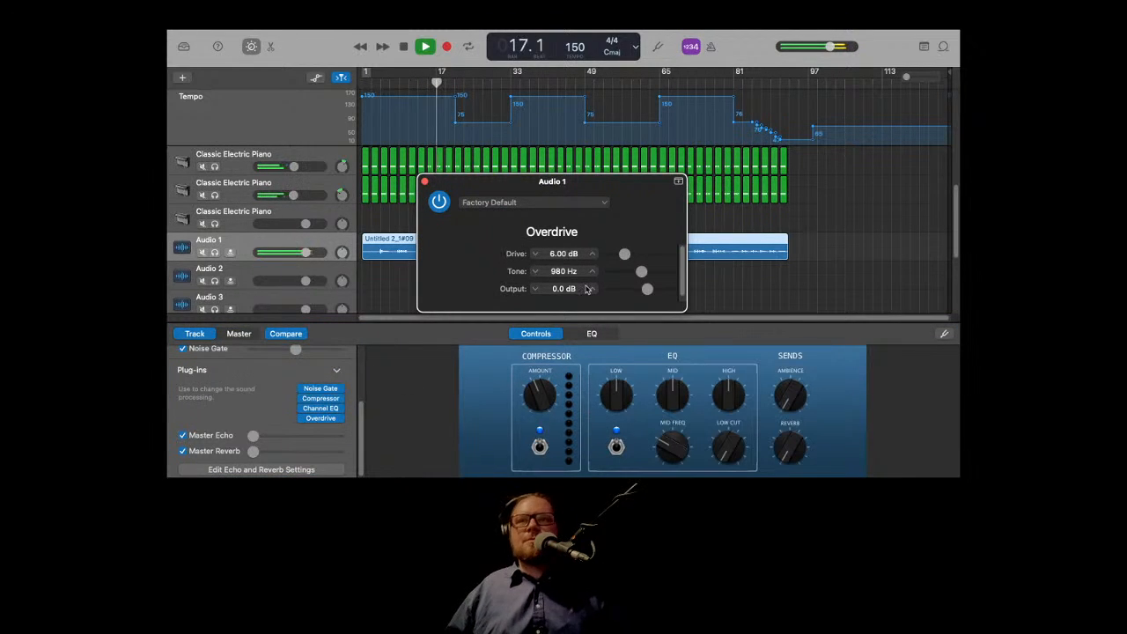
drag(641, 274, 686, 271)
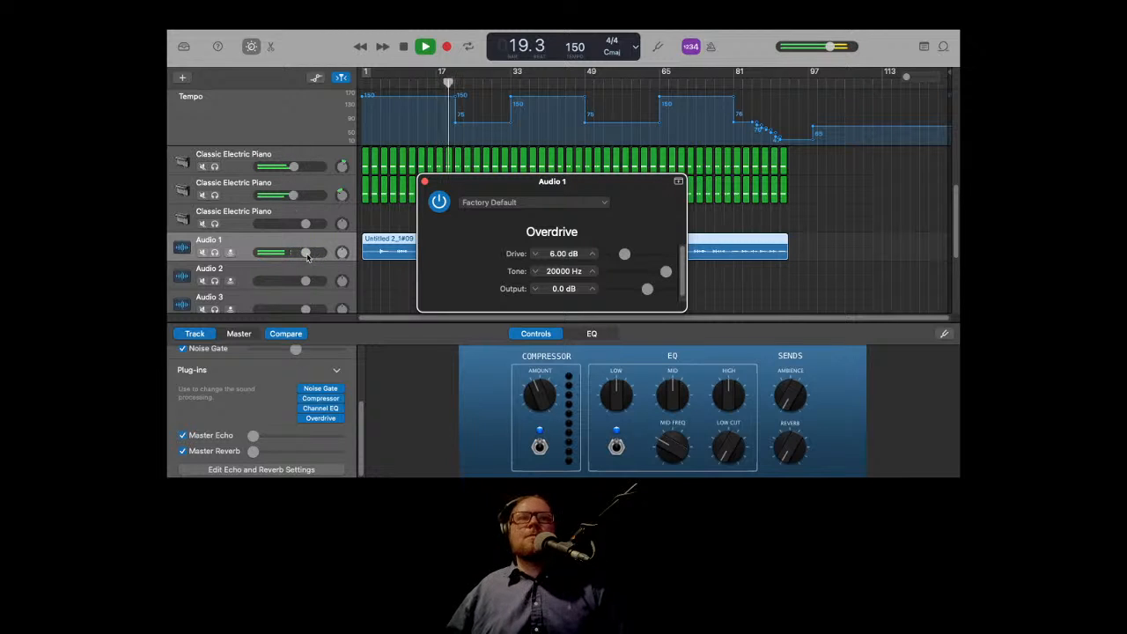
Step: Close the Overdrive window and lower Audio 1's track volume below -1.5 dB
drag(306, 254, 301, 254)
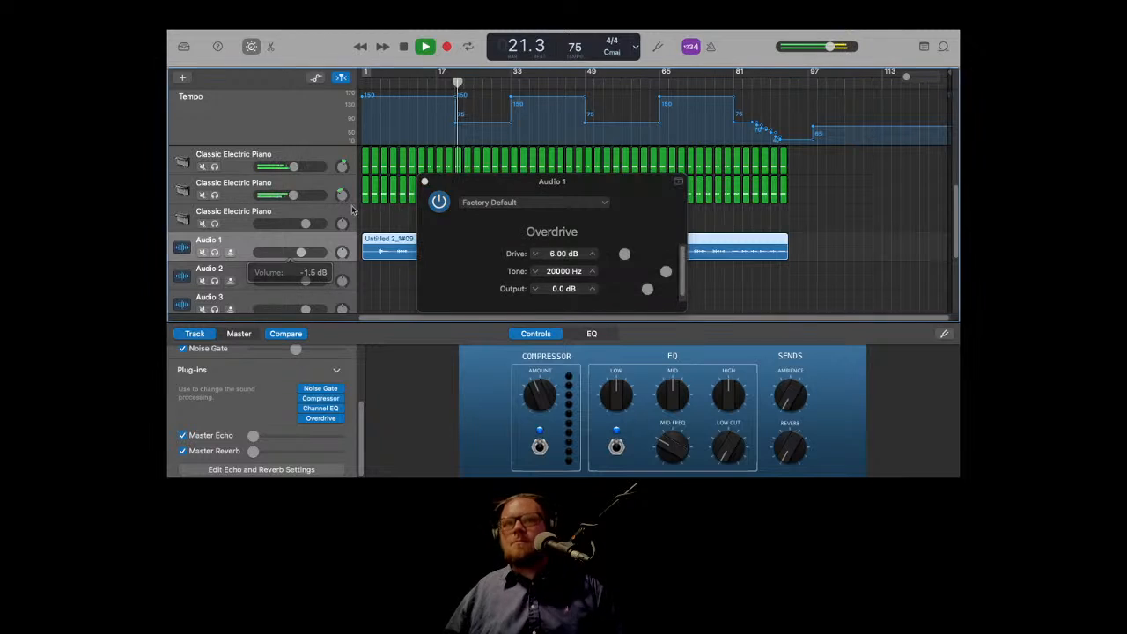
click(424, 181)
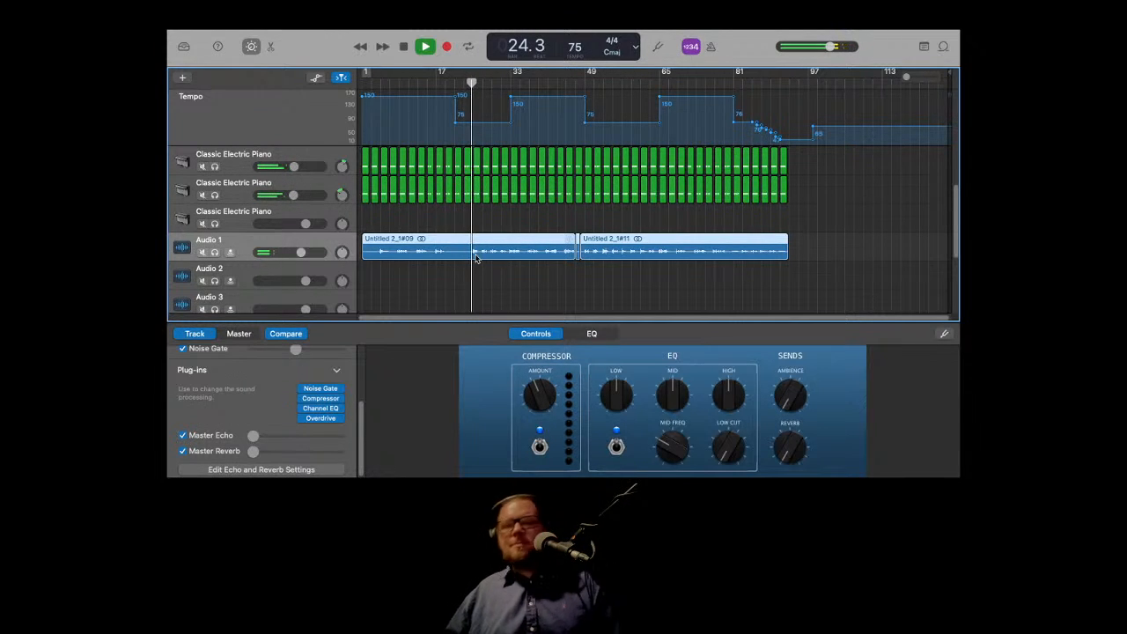
drag(302, 253, 289, 253)
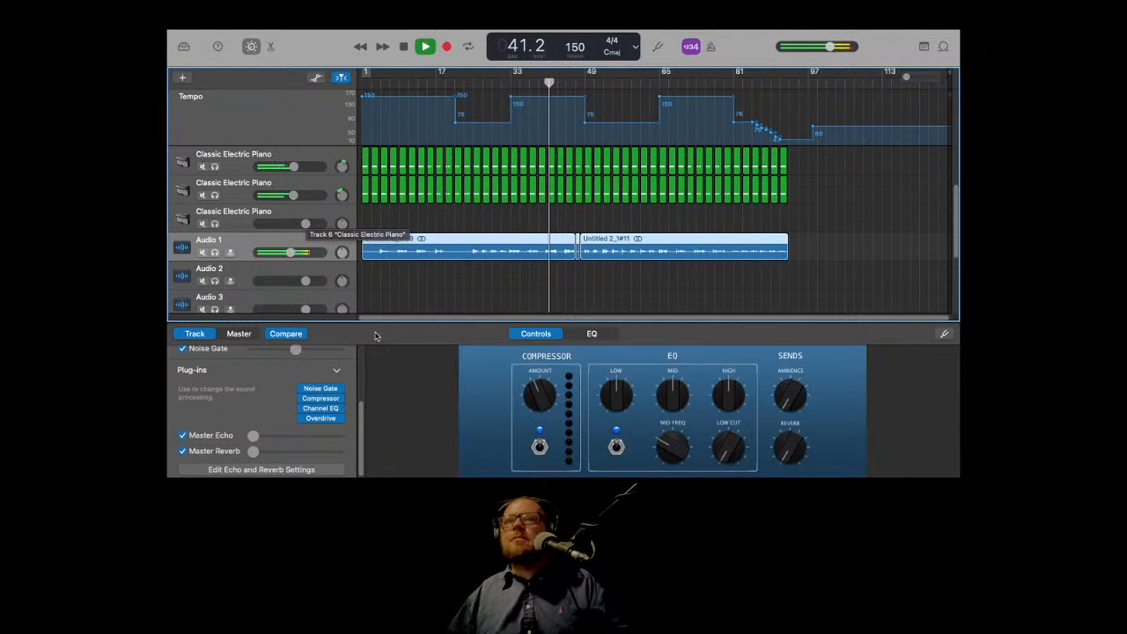
Step: Select the second Speakeasy drum track and lower its volume slightly
scroll(313, 239, up, 3)
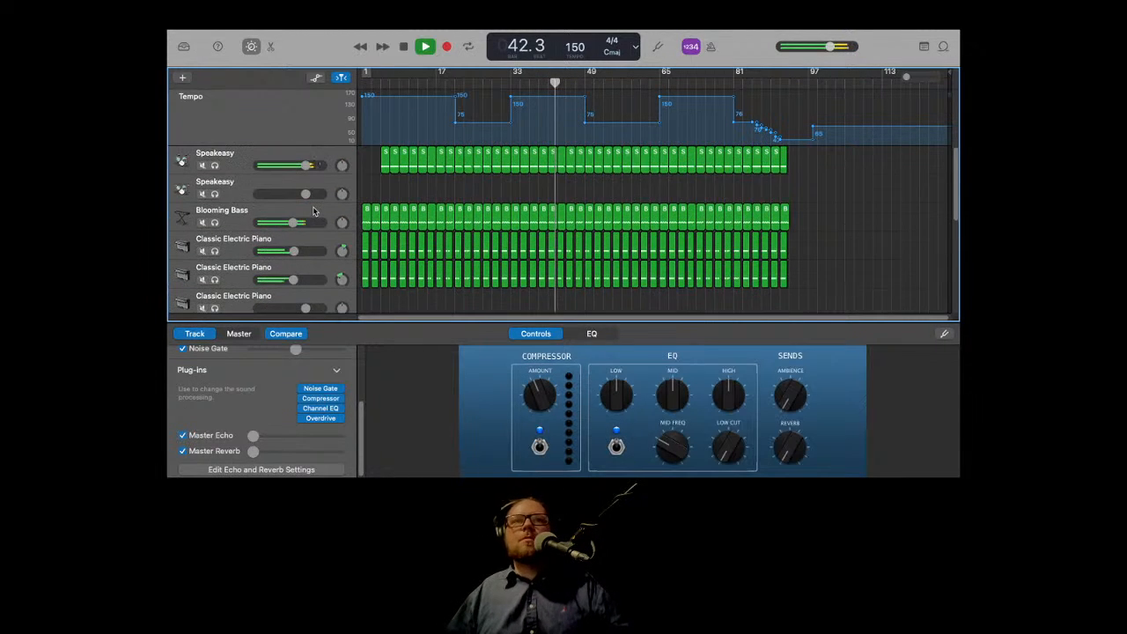
click(318, 185)
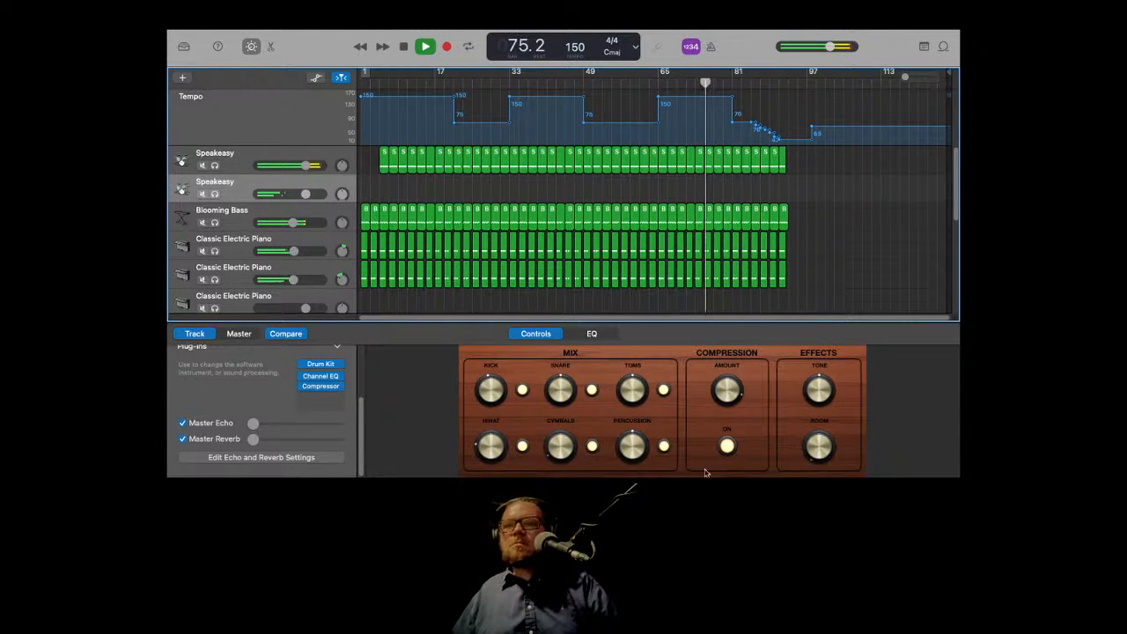
click(560, 401)
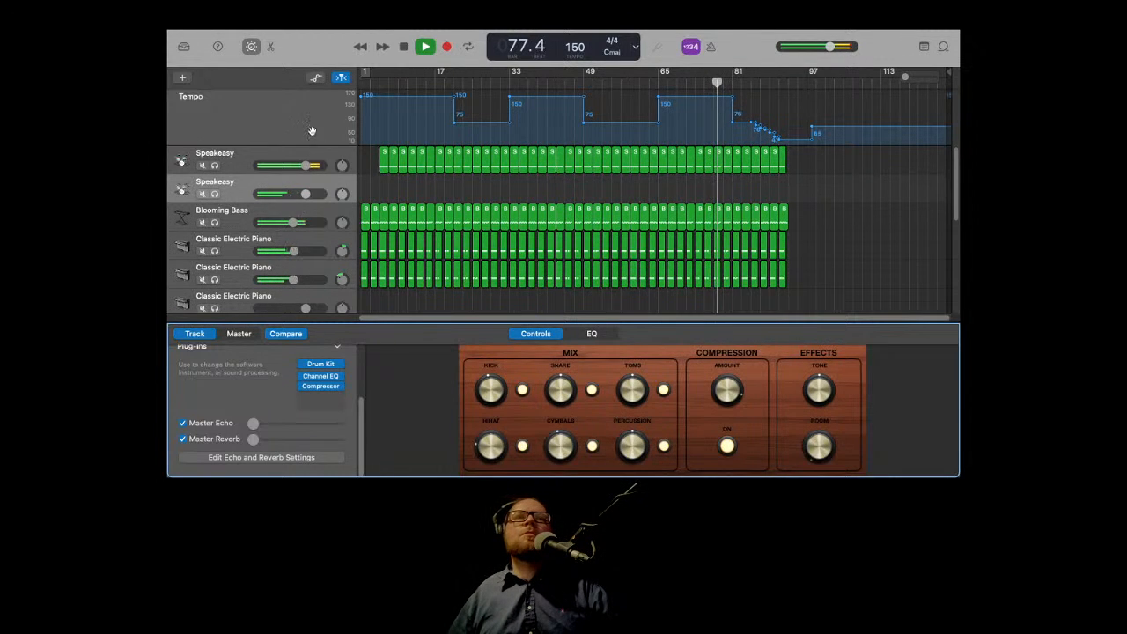
drag(305, 193, 295, 193)
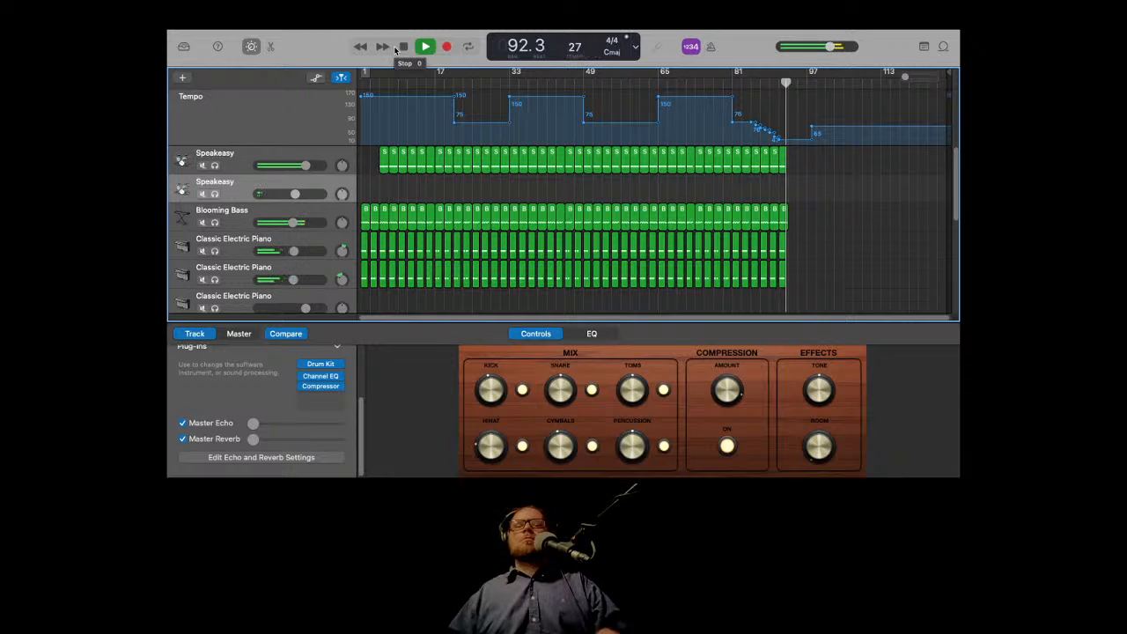
Step: Return to the start and record a full-length take on the second Speakeasy drum track to about bar 92
click(393, 46)
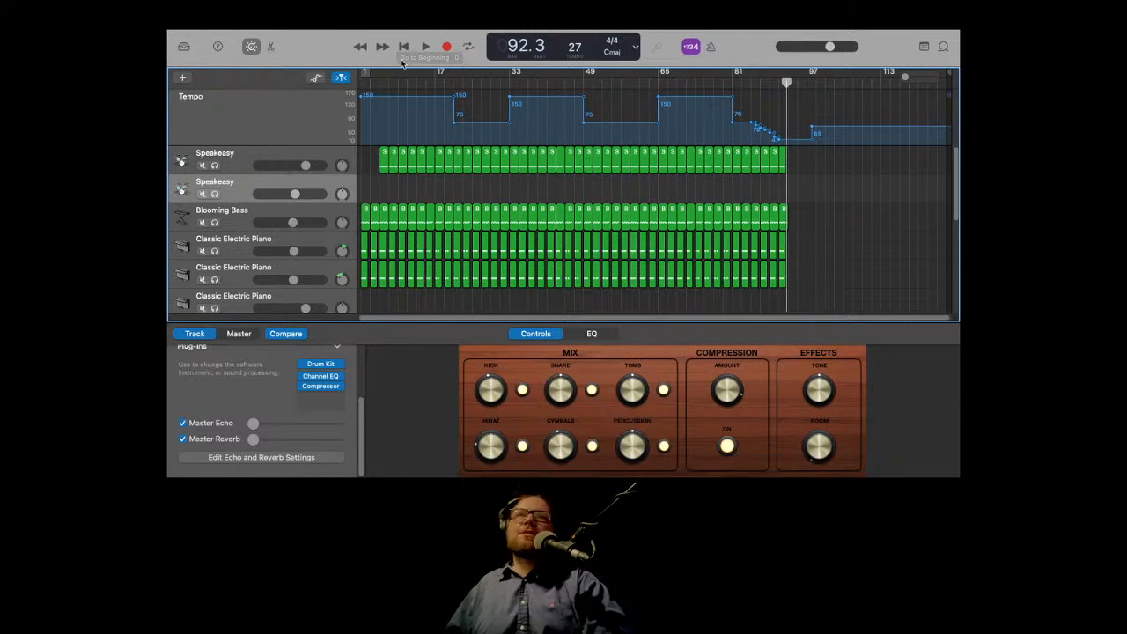
click(403, 47)
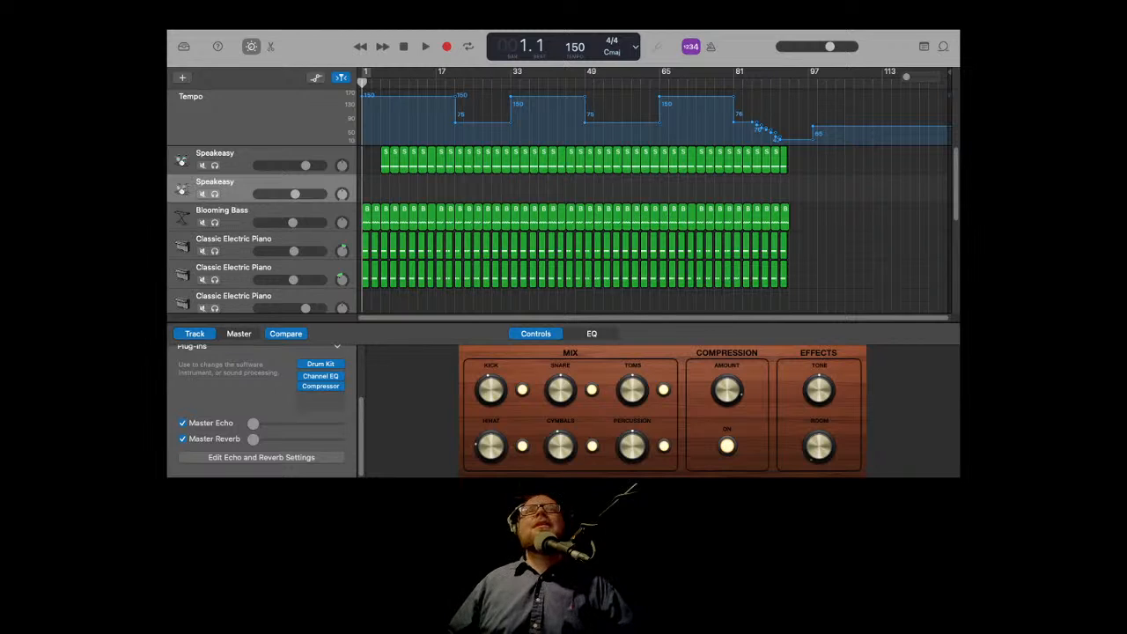
click(420, 137)
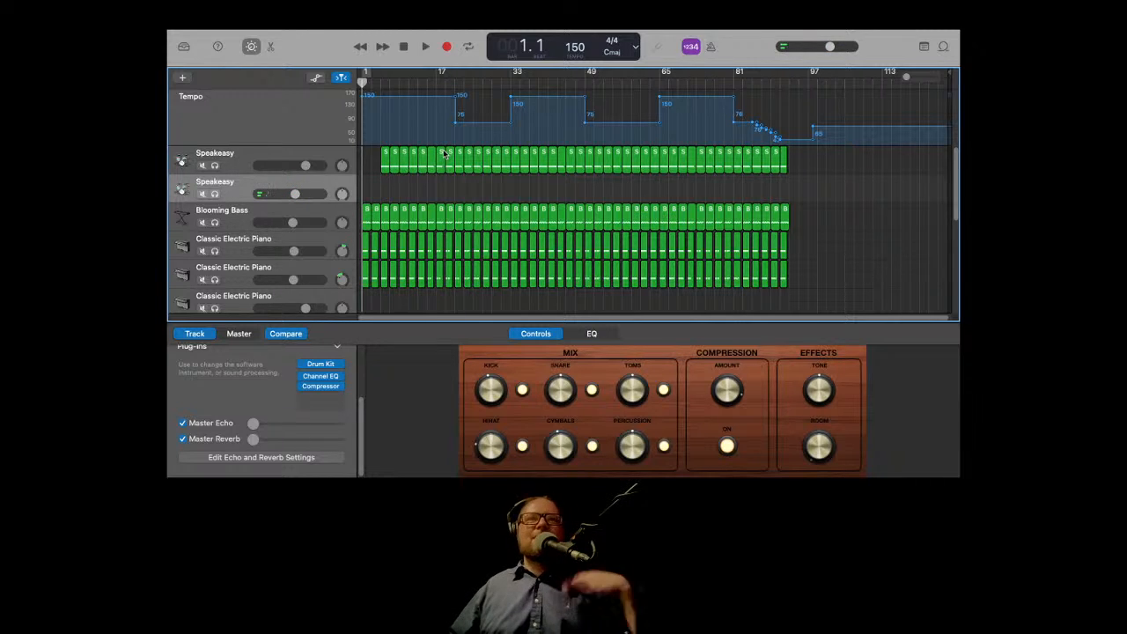
mouse_move(412, 34)
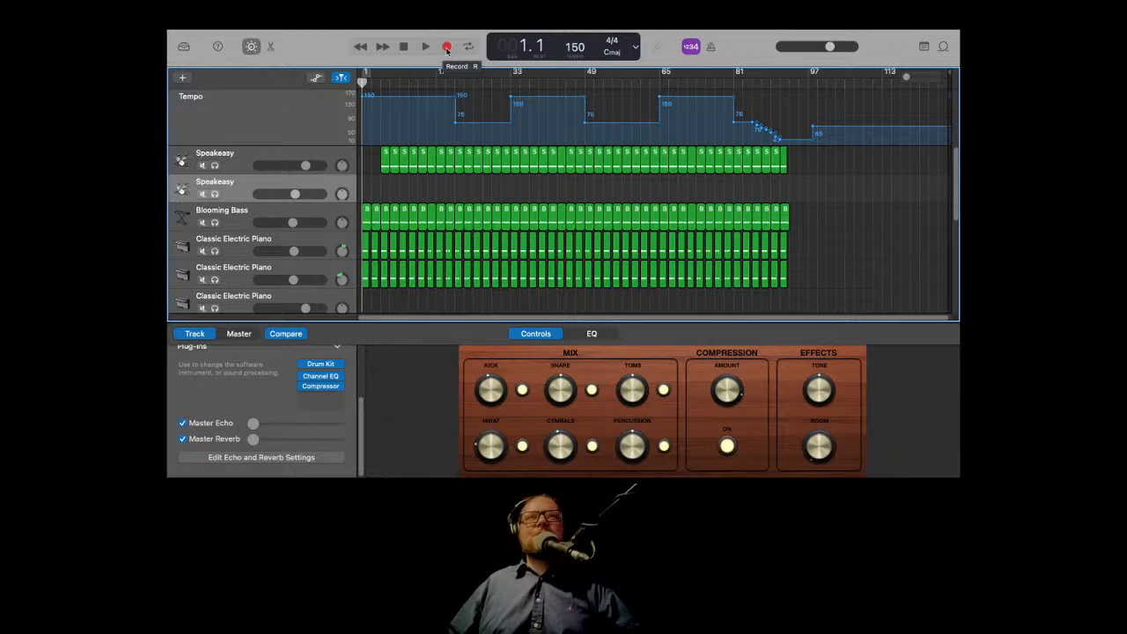
click(448, 49)
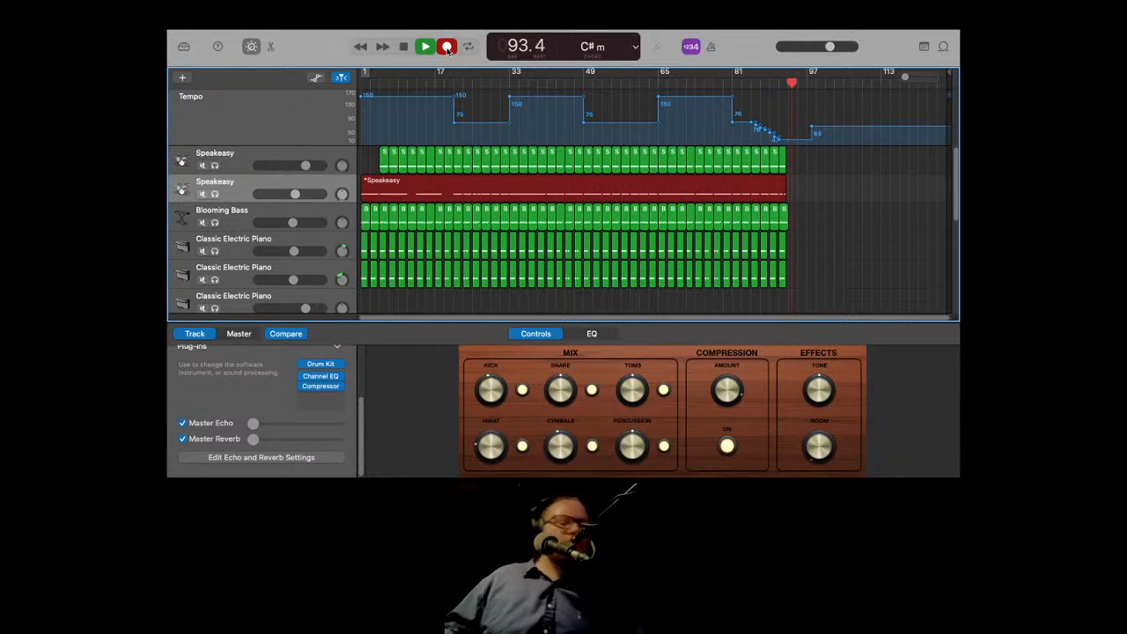
click(447, 47)
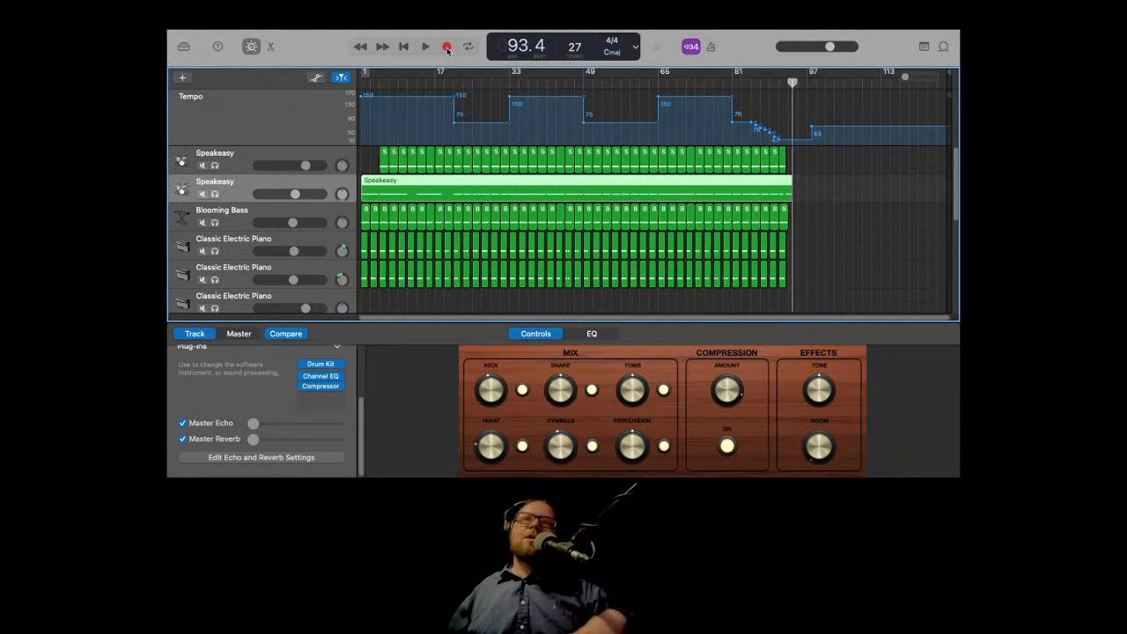